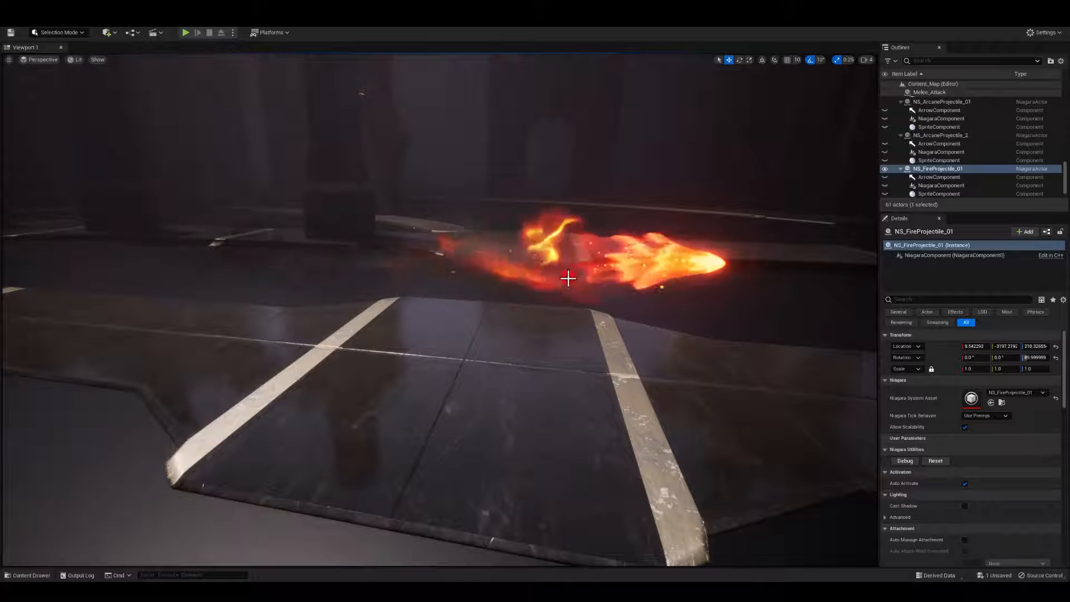
- Review the fire projectile assets in the October content folder
{"action": "key", "text": "ctrl+space"}
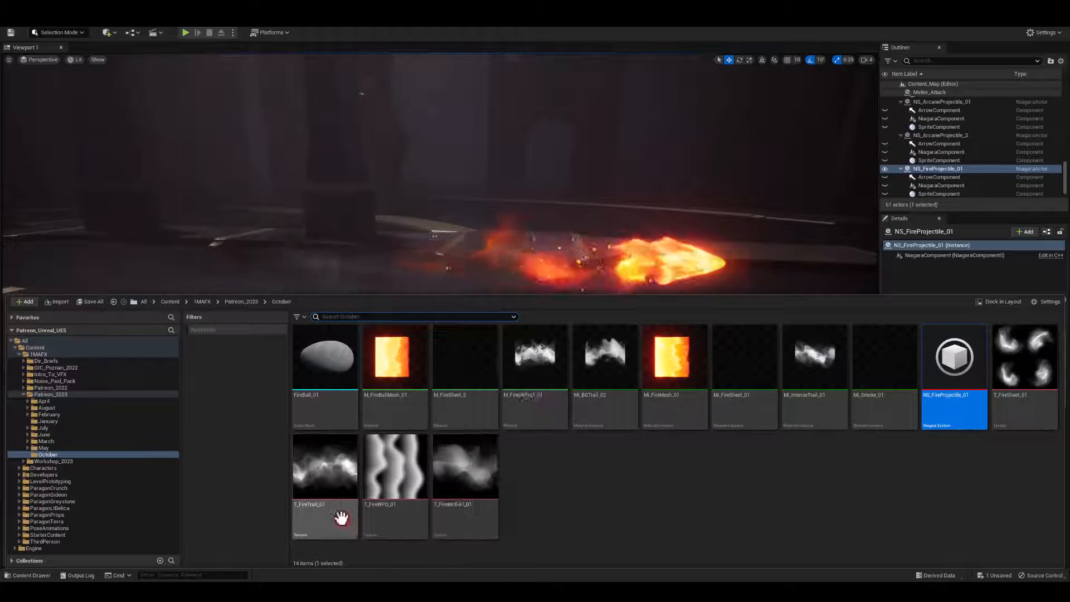
{"action": "key", "text": "ctrl+space"}
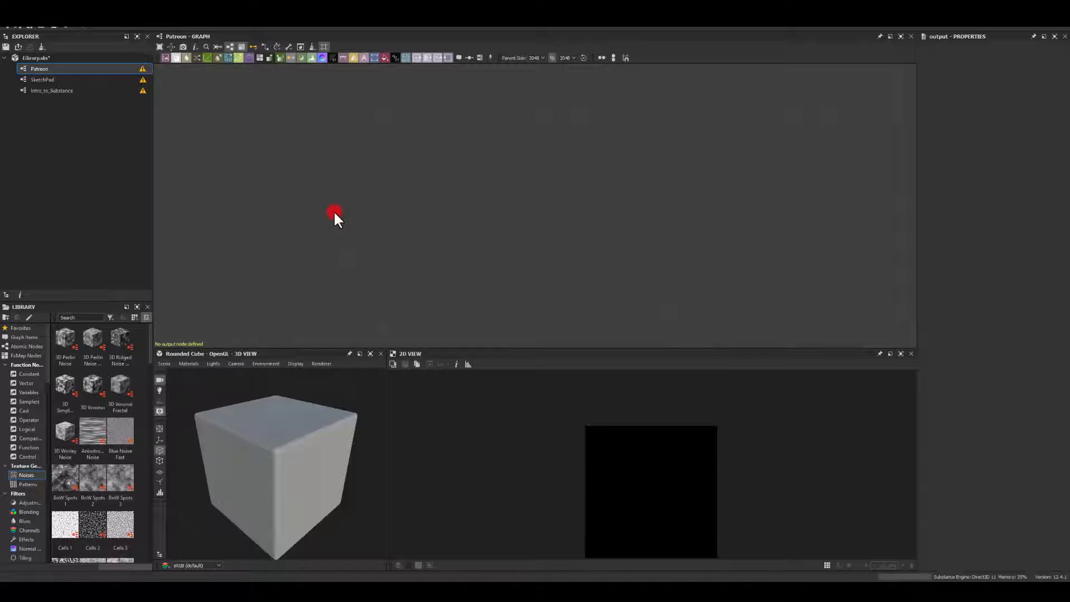
- Switch to Substance 3D Designer, add a Perlin Noise node to the empty Patreon graph and preview it
{"action": "key", "text": "space"}
{"action": "type", "text": "perl"}
{"action": "key", "text": "Return"}
{"action": "double_click", "coordinate": [336, 213]}
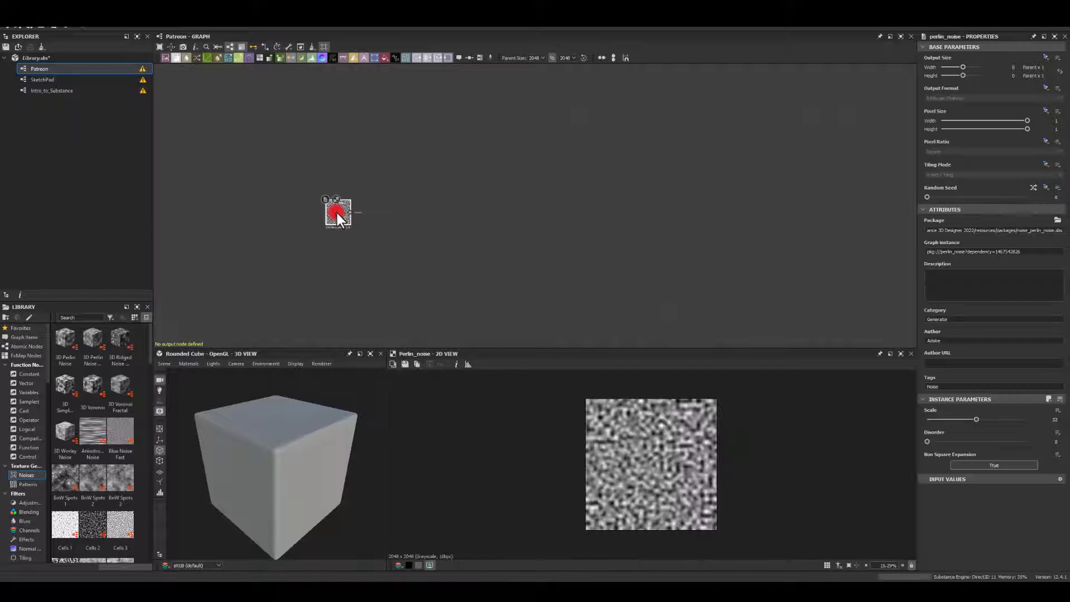
- Connect a Cross Section node to the Perlin Noise output and set its drawing style to Gradient mirrored
{"action": "scroll", "coordinate": [358, 205], "scroll_direction": "up", "scroll_amount": 3}
{"action": "left_click_drag", "start_coordinate": [449, 220], "coordinate": [403, 219]}
{"action": "type", "text": "cross"}
{"action": "key", "text": "Return"}
{"action": "left_click", "coordinate": [933, 534]}
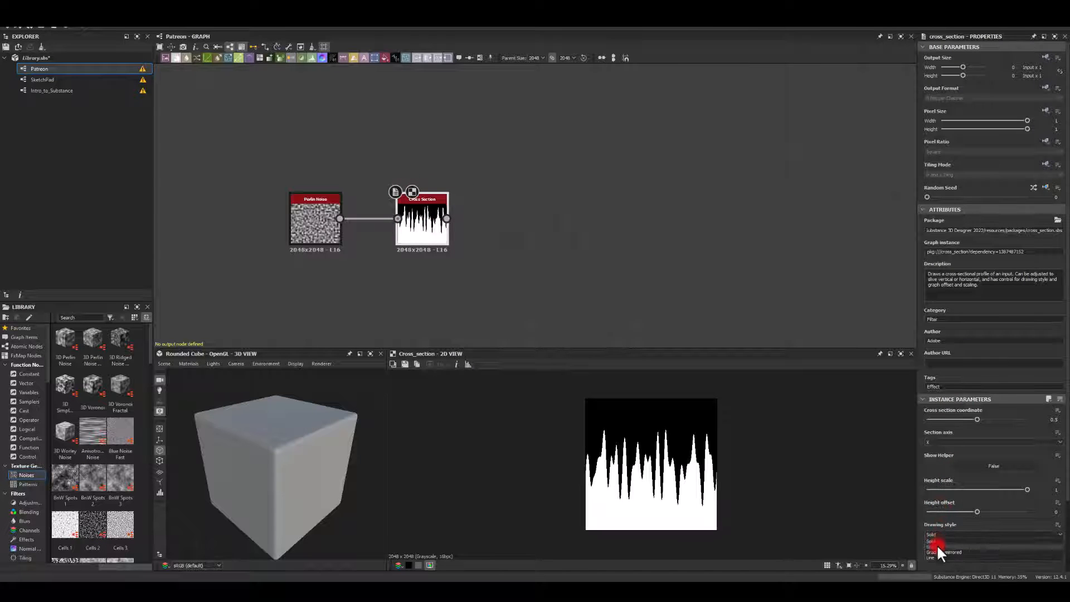
{"action": "left_click", "coordinate": [937, 550]}
- Set the Perlin Noise scale to 4 and its disorder to 0.2
{"action": "left_click", "coordinate": [311, 226]}
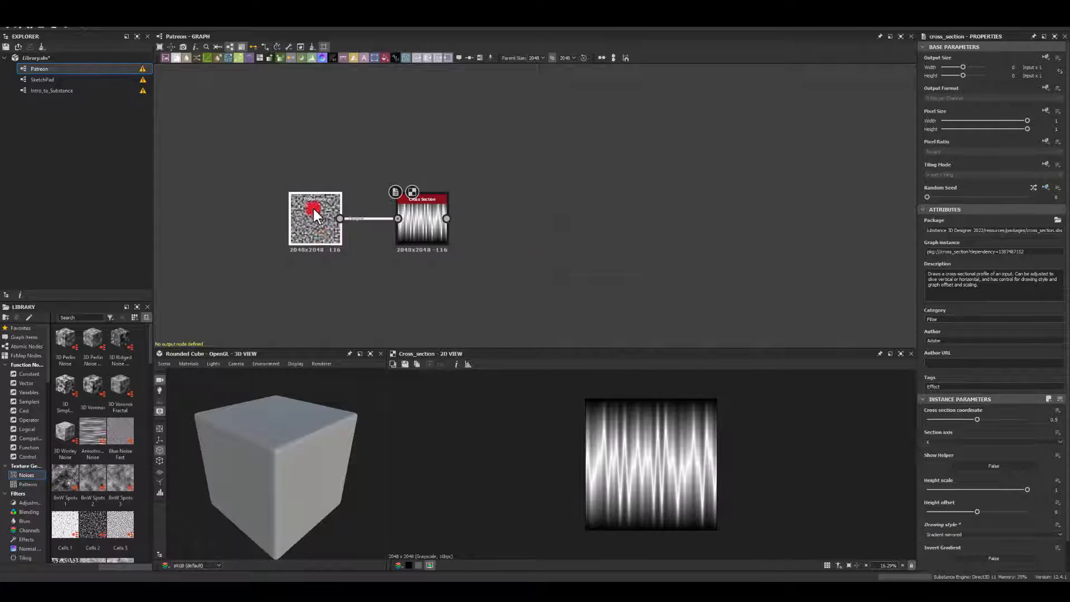
{"action": "scroll", "coordinate": [307, 228], "scroll_direction": "up", "scroll_amount": 3}
{"action": "left_click_drag", "start_coordinate": [939, 414], "coordinate": [934, 420]}
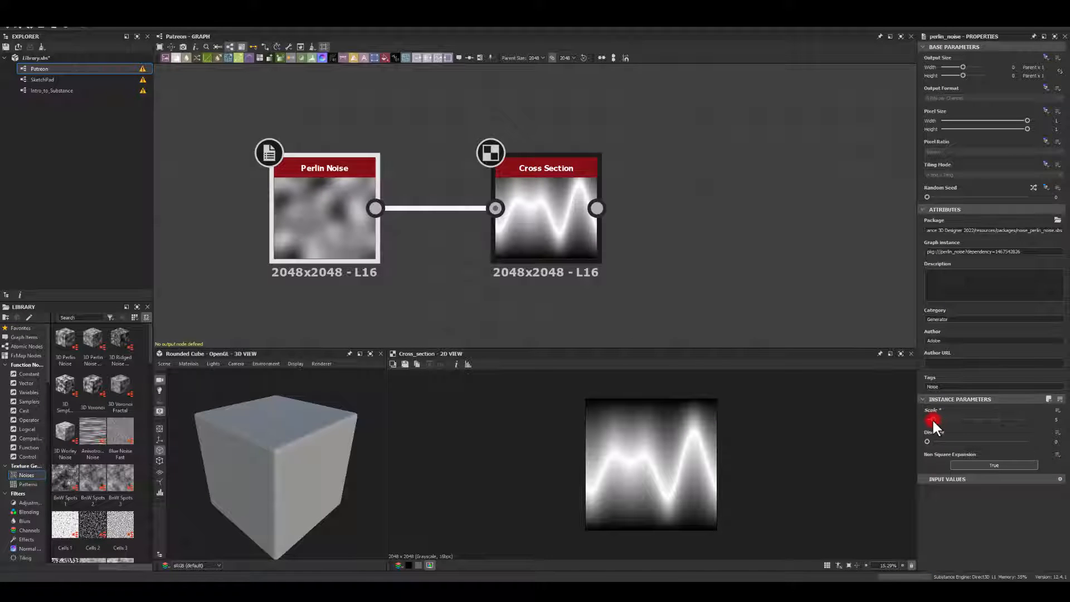
{"action": "left_click_drag", "start_coordinate": [932, 421], "coordinate": [946, 443]}
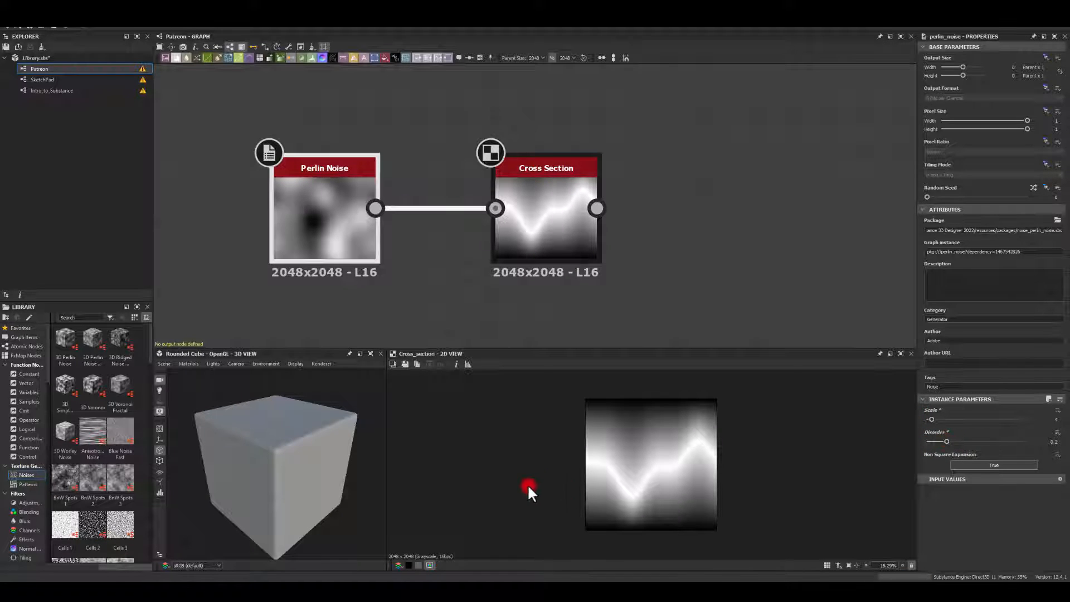
- Add a Histogram Scan after the Cross Section with position about 0.39 and contrast 1, placed closer to it
{"action": "scroll", "coordinate": [729, 264], "scroll_direction": "up", "scroll_amount": 4}
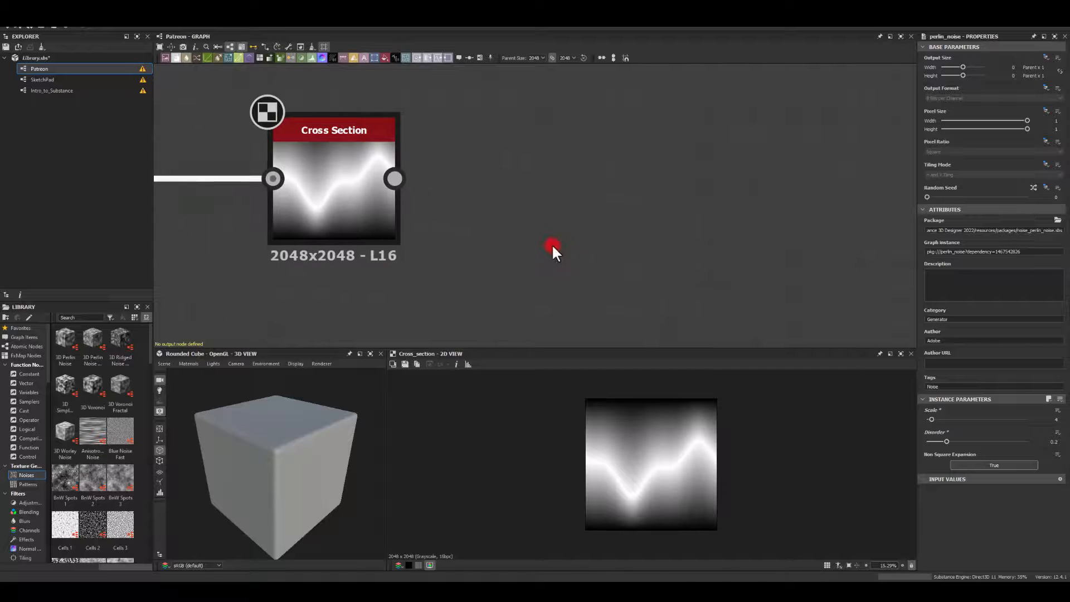
{"action": "left_click_drag", "start_coordinate": [428, 224], "coordinate": [595, 216]}
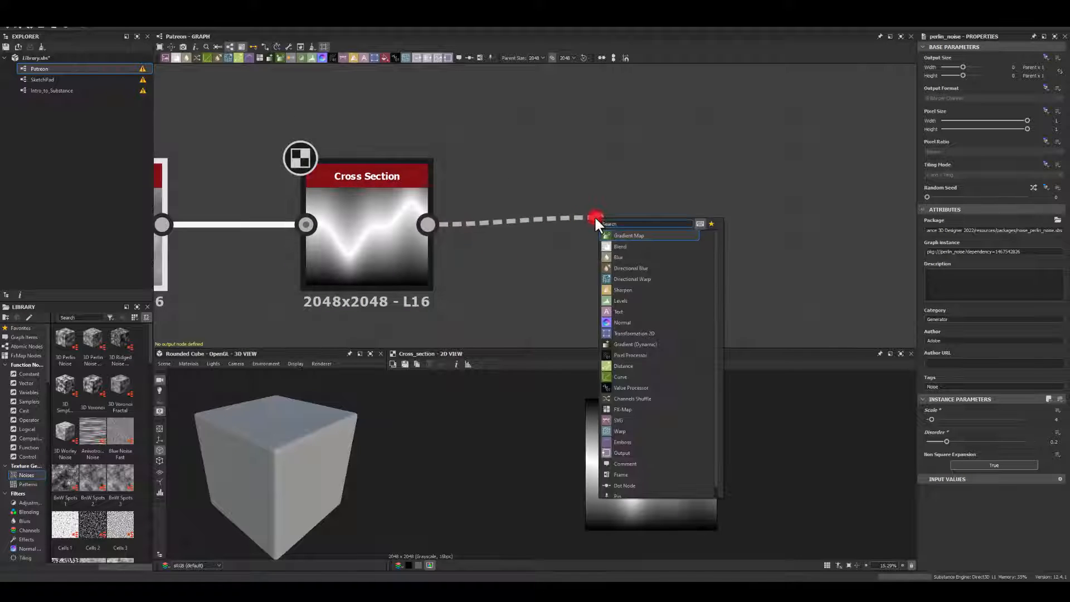
{"action": "type", "text": "scan"}
{"action": "left_click", "coordinate": [612, 279]}
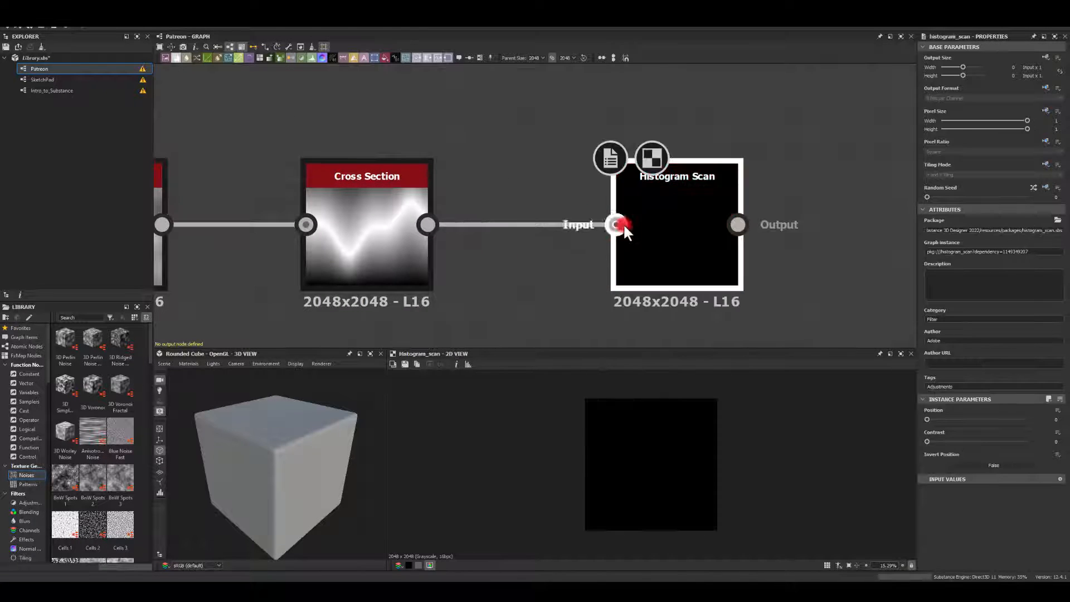
{"action": "left_click_drag", "start_coordinate": [926, 424], "coordinate": [965, 419]}
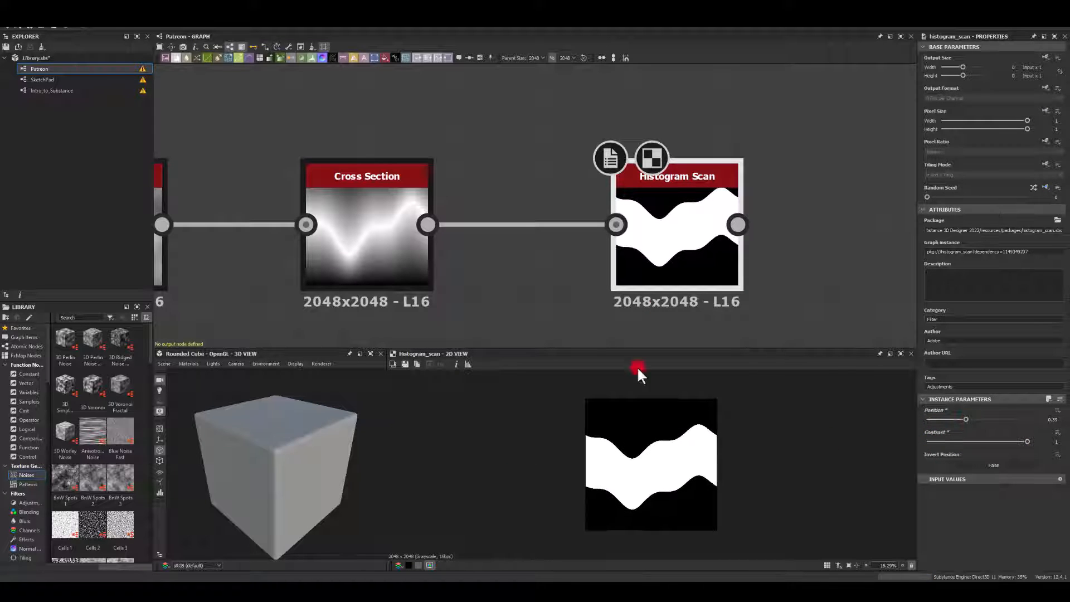
{"action": "left_click_drag", "start_coordinate": [640, 234], "coordinate": [593, 257]}
{"action": "scroll", "coordinate": [680, 154], "scroll_direction": "down", "scroll_amount": 3}
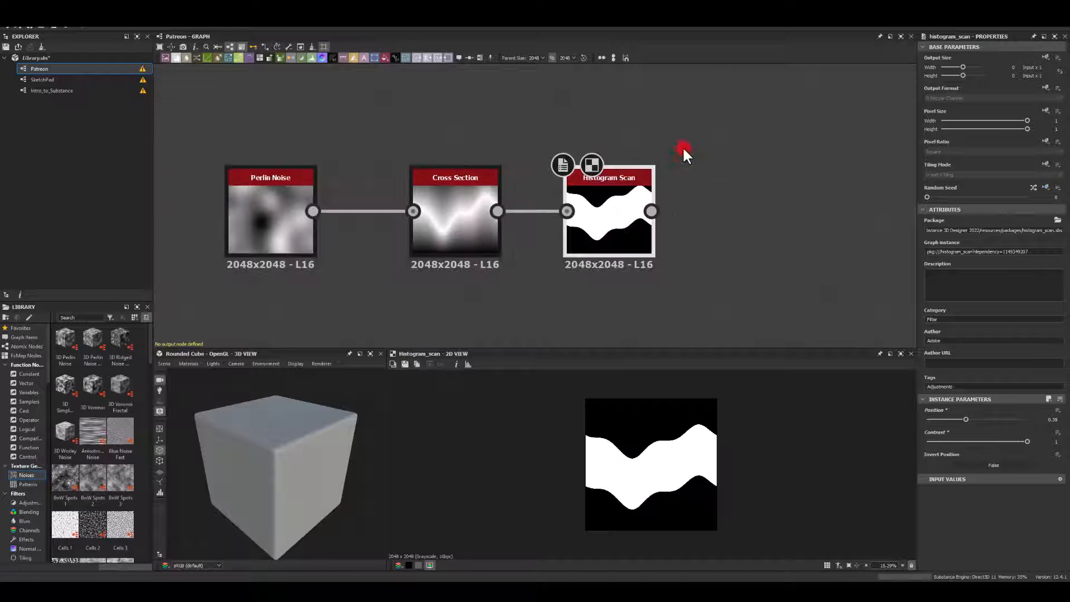
- Add a Tile Sampler node in the empty space above the Histogram Scan
{"action": "middle_click_drag", "start_coordinate": [698, 197], "coordinate": [511, 211]}
{"action": "middle_click_drag", "start_coordinate": [539, 165], "coordinate": [528, 239]}
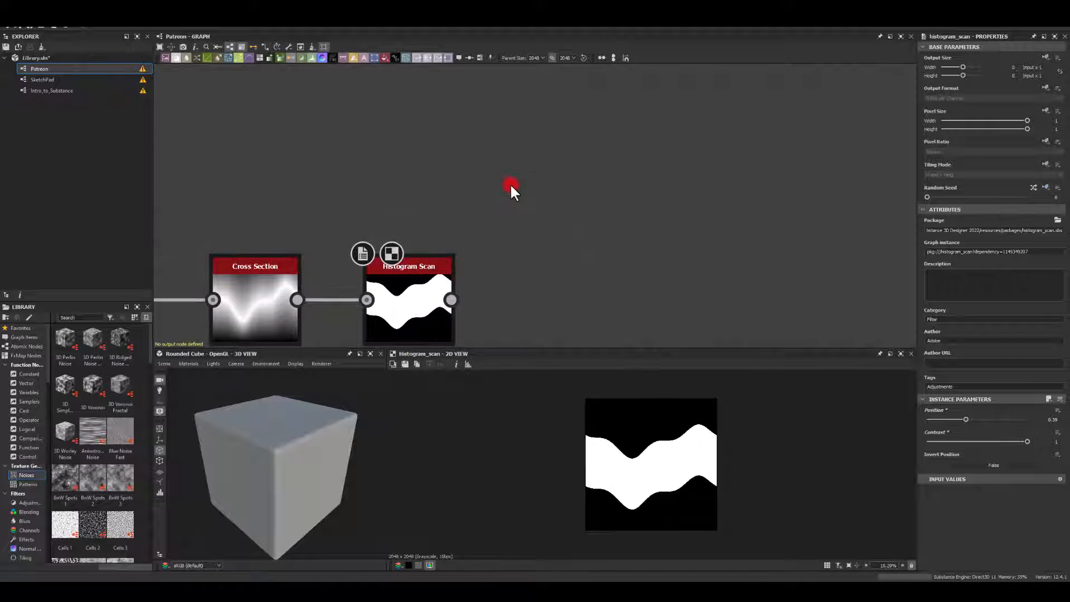
{"action": "key", "text": "space"}
{"action": "type", "text": "le"}
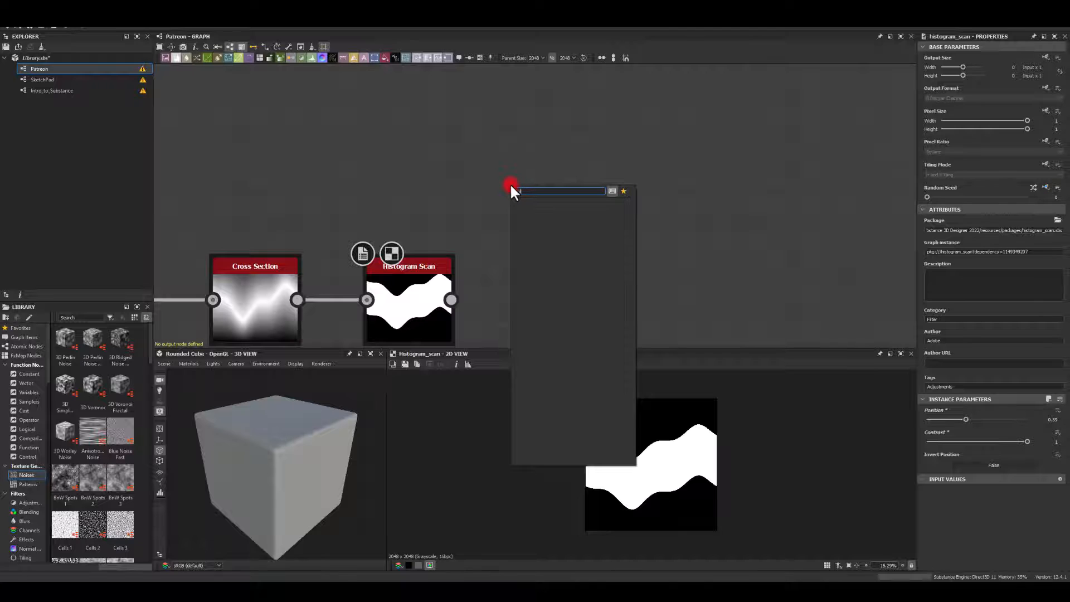
{"action": "key", "text": "BackSpace"}
{"action": "key", "text": "BackSpace"}
{"action": "type", "text": "lev"}
{"action": "key", "text": "Return"}
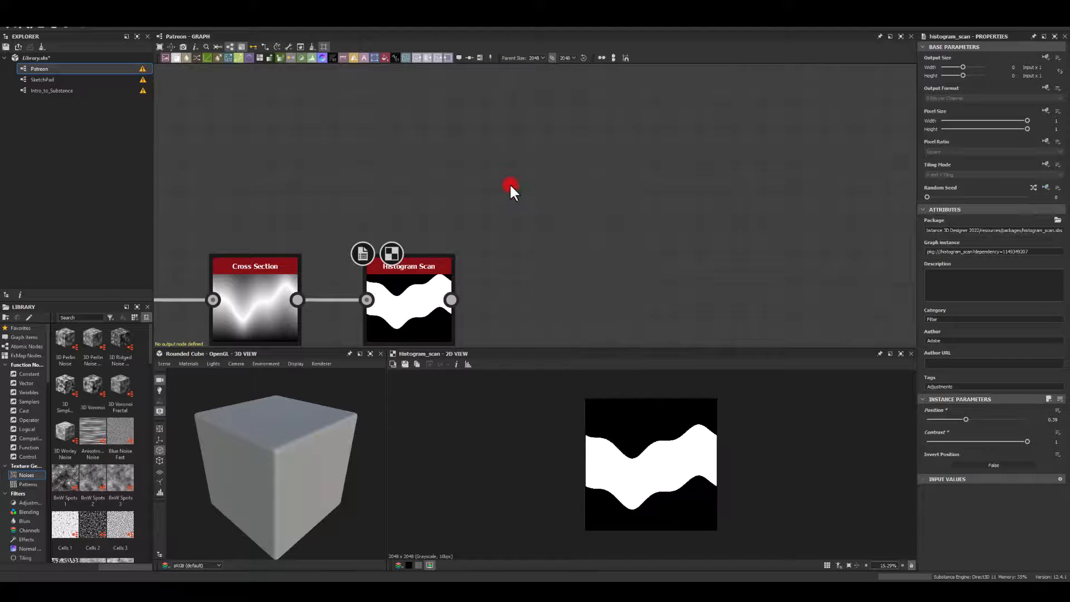
- Position the Tile Sampler above the Histogram Scan and connect the scan's output to its Mask Map Input
{"action": "left_click_drag", "start_coordinate": [510, 183], "coordinate": [463, 135]}
{"action": "middle_click_drag", "start_coordinate": [559, 160], "coordinate": [503, 189]}
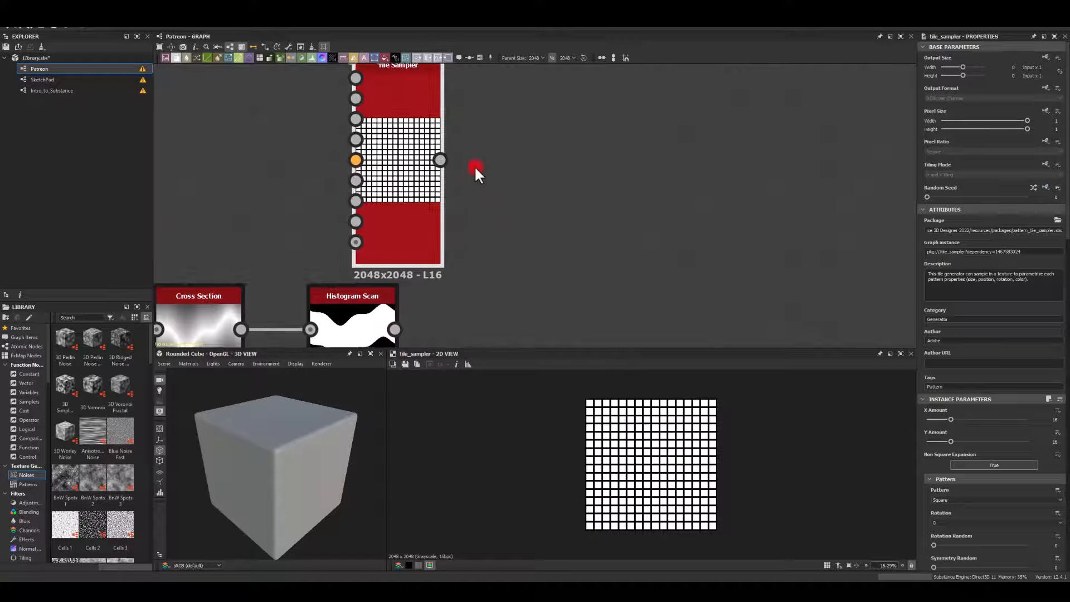
{"action": "middle_click_drag", "start_coordinate": [475, 254], "coordinate": [509, 234]}
{"action": "scroll", "coordinate": [508, 231], "scroll_direction": "down", "scroll_amount": 3}
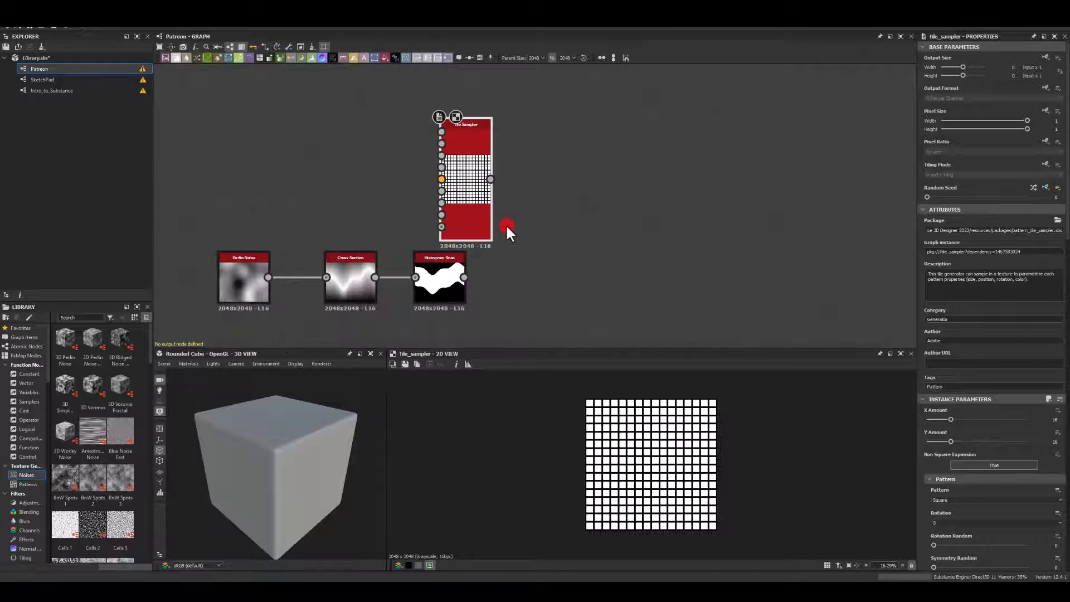
{"action": "left_click_drag", "start_coordinate": [467, 151], "coordinate": [501, 141]}
{"action": "scroll", "coordinate": [510, 223], "scroll_direction": "up", "scroll_amount": 2}
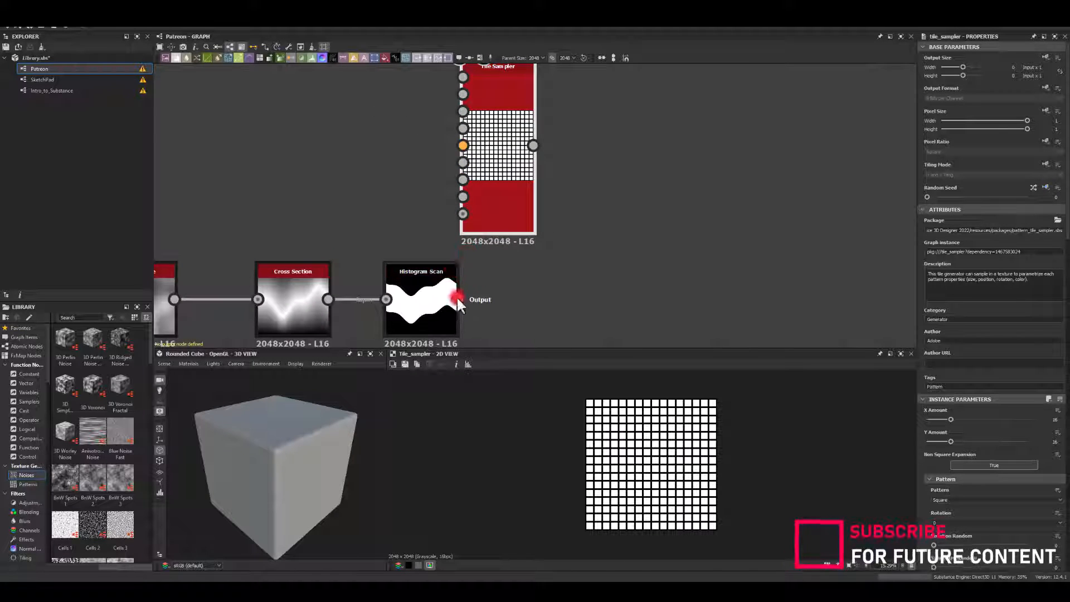
{"action": "left_click_drag", "start_coordinate": [457, 299], "coordinate": [458, 179]}
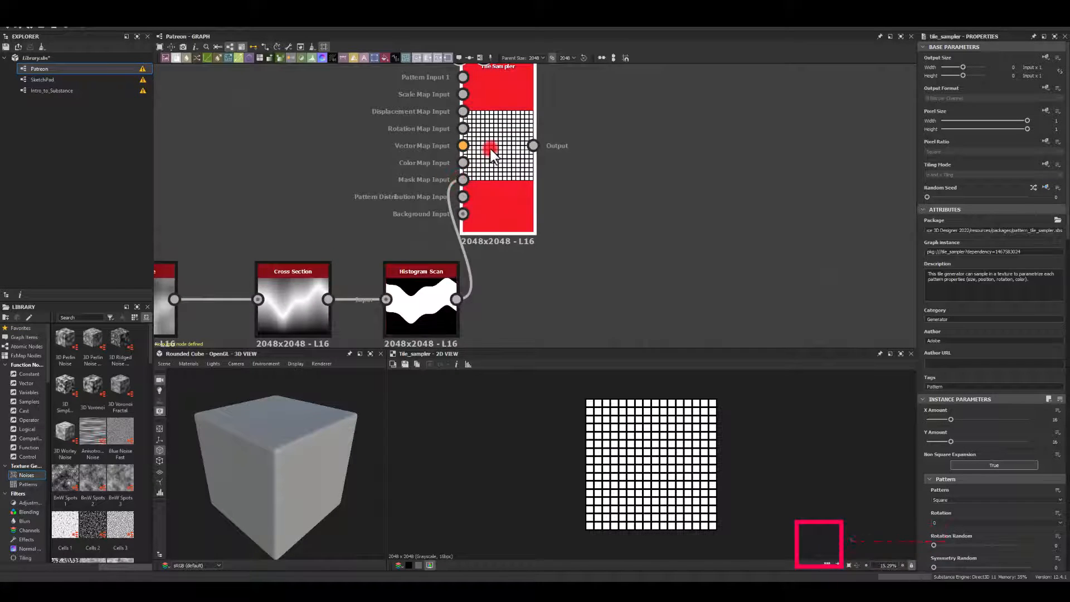
- Set the Tile Sampler's pattern to Disc with an X Amount and Y Amount of 8
{"action": "left_click", "coordinate": [946, 499]}
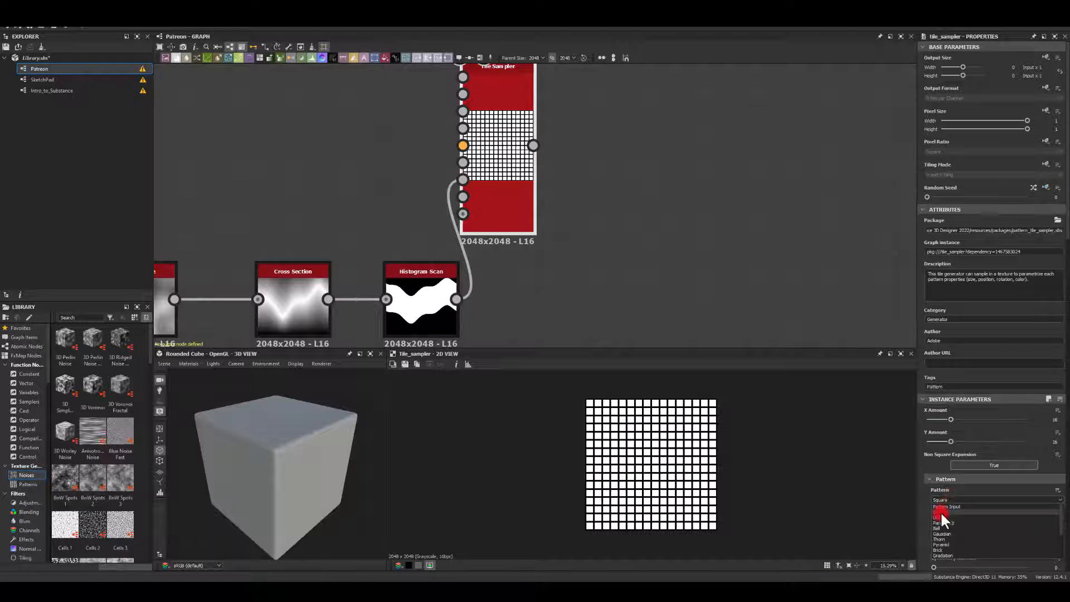
{"action": "left_click", "coordinate": [941, 513]}
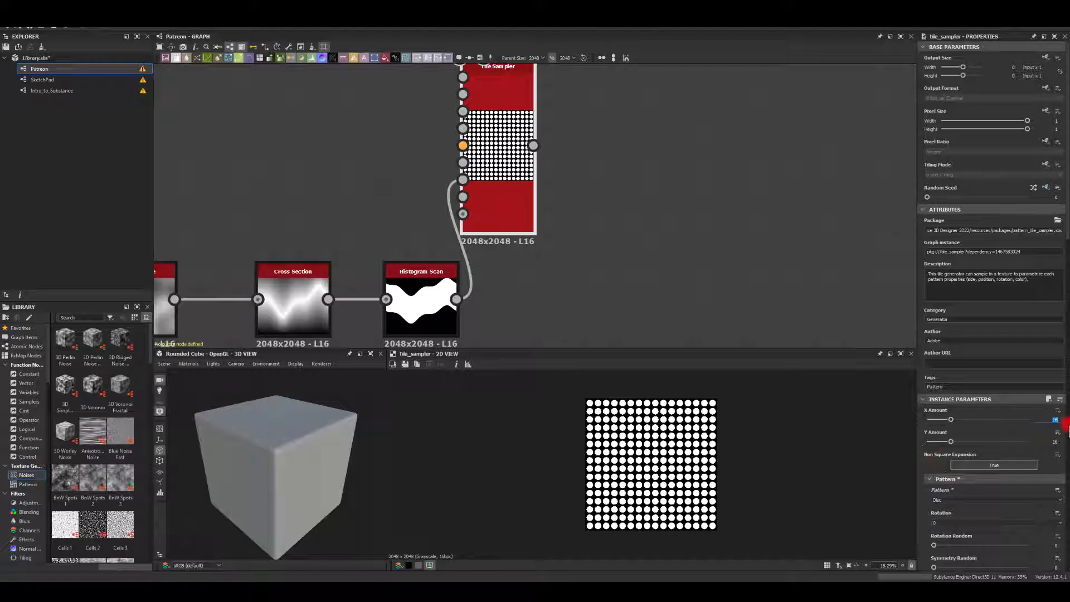
{"action": "left_click", "coordinate": [1052, 442]}
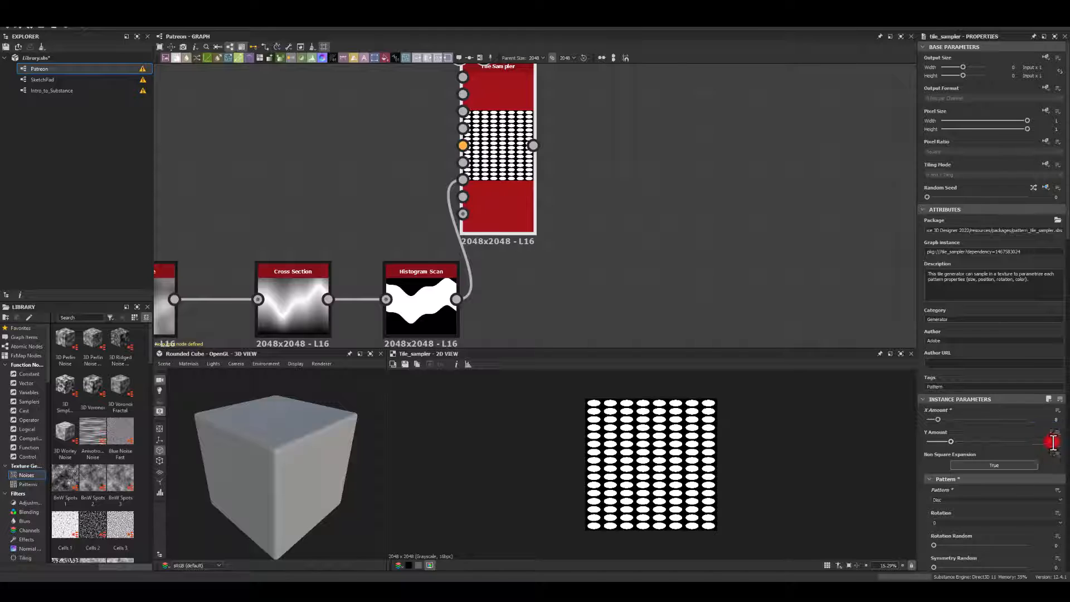
{"action": "type", "text": "8"}
{"action": "key", "text": "Return"}
- Scatter the discs by setting the Tile Sampler's Position Random to about 7.51
{"action": "scroll", "coordinate": [951, 483], "scroll_direction": "down", "scroll_amount": 5}
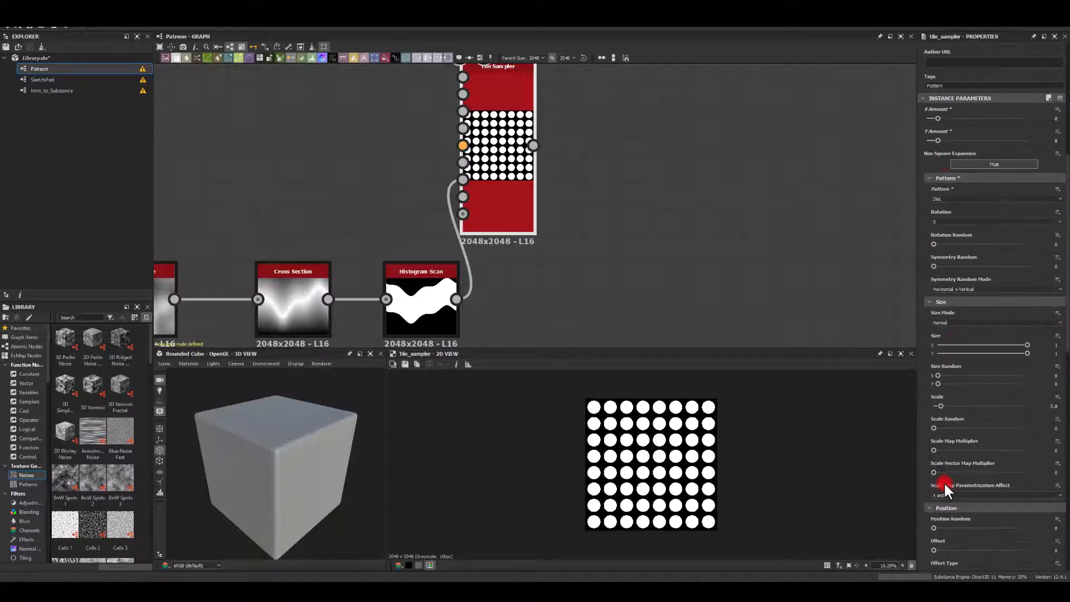
{"action": "scroll", "coordinate": [951, 400], "scroll_direction": "down", "scroll_amount": 3}
{"action": "left_click_drag", "start_coordinate": [936, 402], "coordinate": [1003, 402]}
- Set the Tile Sampler's Mask Map Threshold to about 0.97 and turn on Mask Map Invert
{"action": "scroll", "coordinate": [953, 458], "scroll_direction": "down", "scroll_amount": 6}
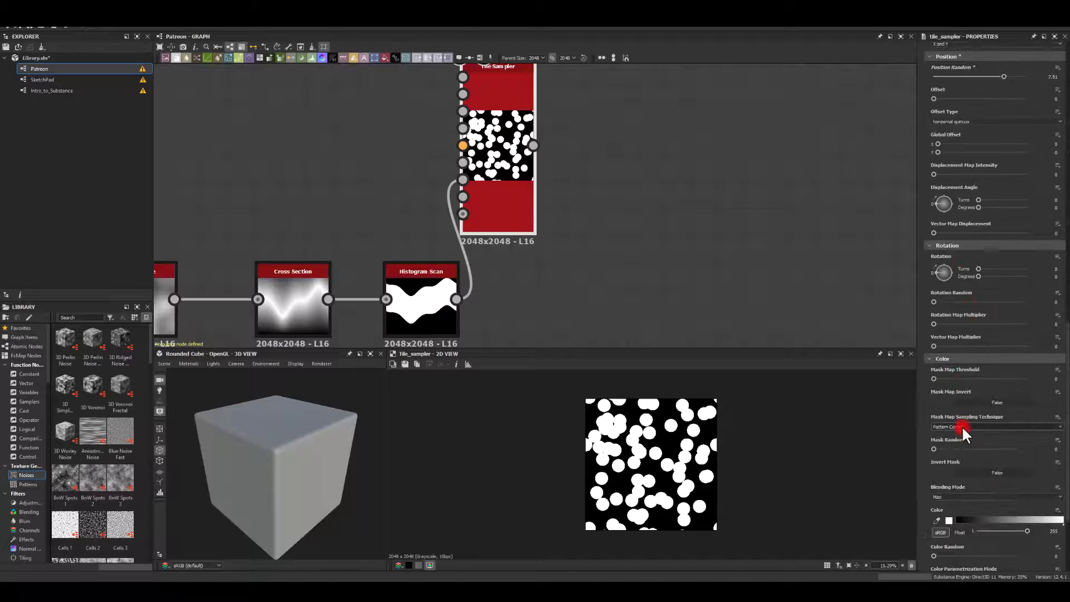
{"action": "left_click_drag", "start_coordinate": [943, 378], "coordinate": [1013, 379]}
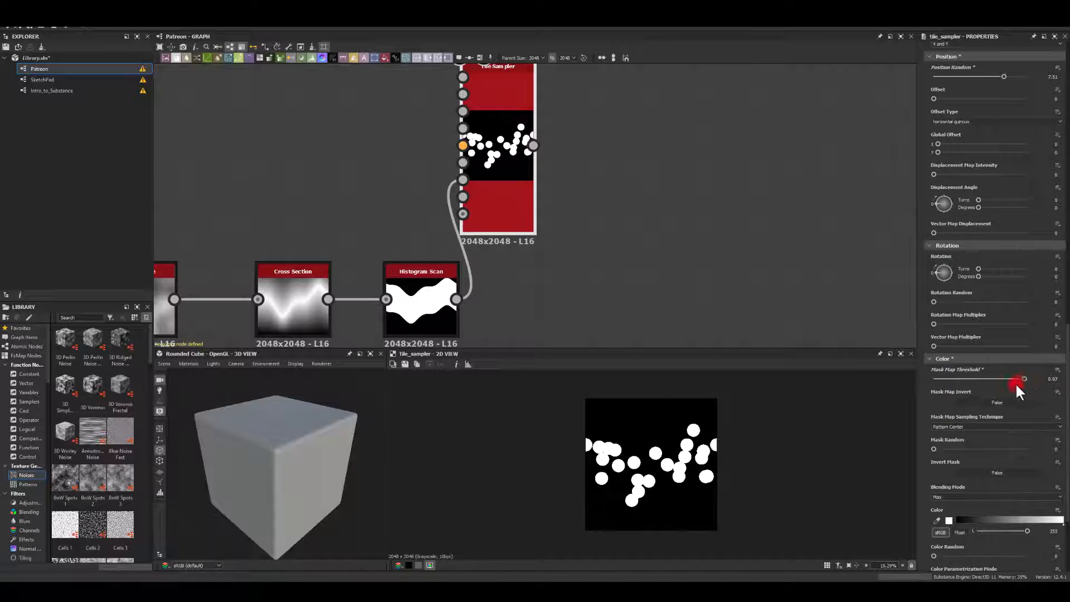
{"action": "left_click", "coordinate": [998, 402]}
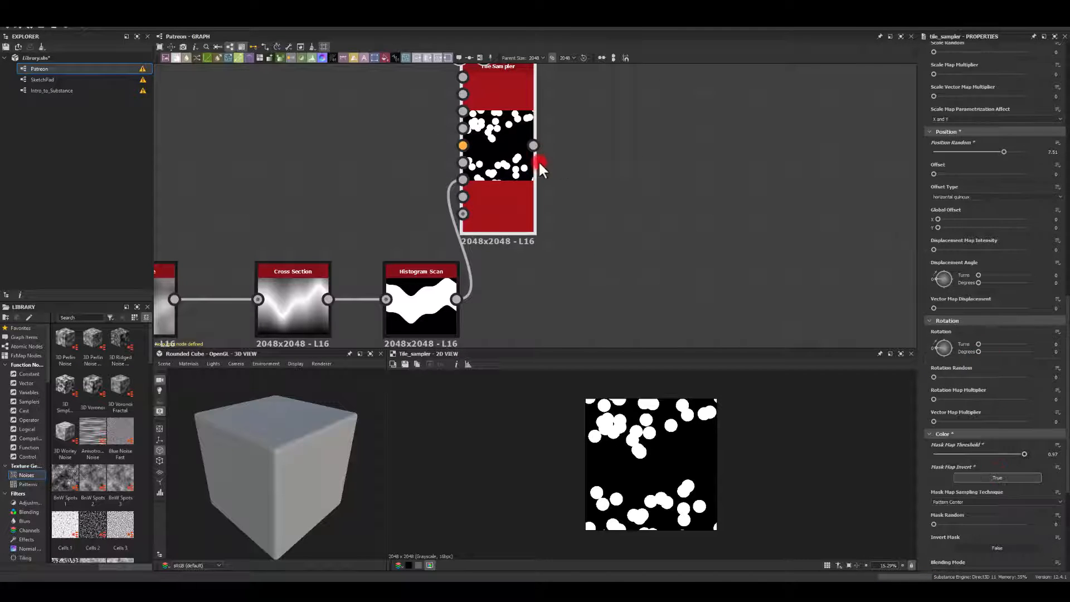
- Enlarge the discs by setting the Tile Sampler's Scale to about 2.27
{"action": "scroll", "coordinate": [942, 245], "scroll_direction": "up", "scroll_amount": 5}
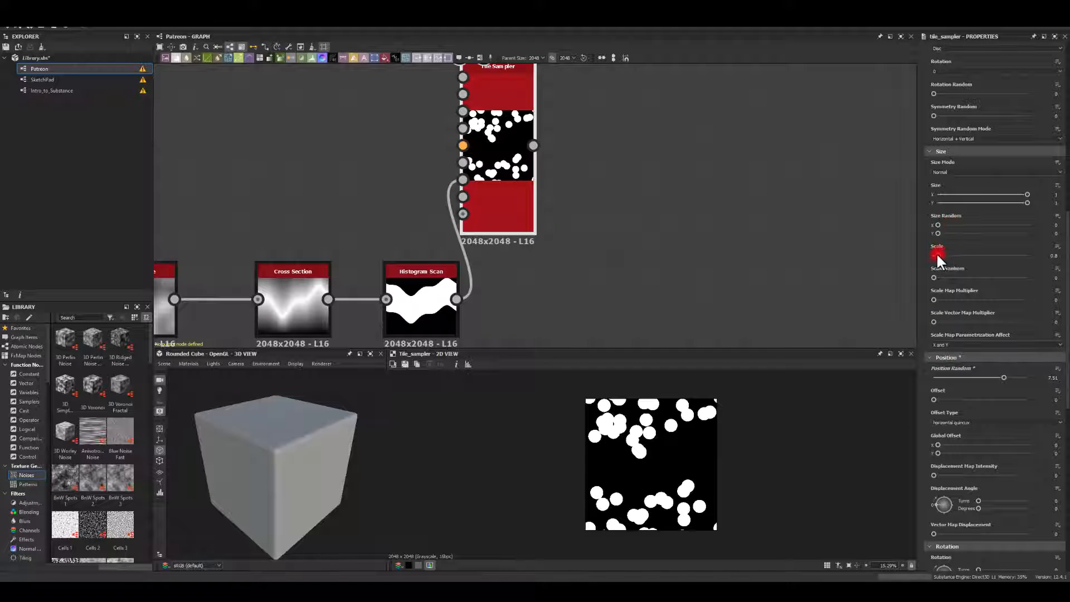
{"action": "left_click_drag", "start_coordinate": [941, 256], "coordinate": [954, 253]}
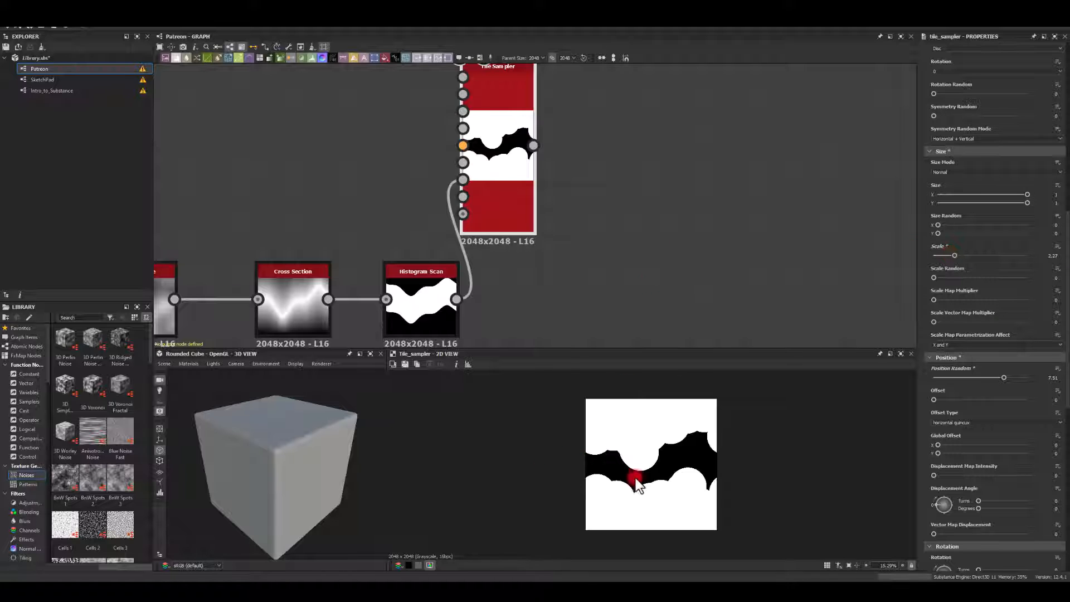
- Blend the Tile Sampler as foreground over the Histogram Scan as background, using Subtract mode
{"action": "middle_click_drag", "start_coordinate": [648, 285], "coordinate": [413, 270]}
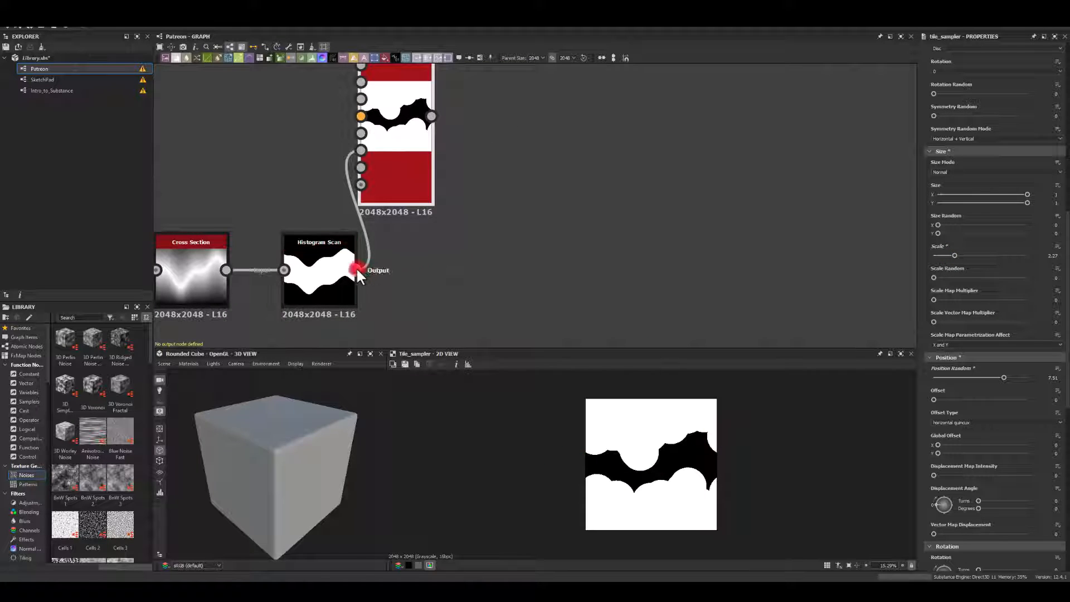
{"action": "left_click_drag", "start_coordinate": [547, 273], "coordinate": [547, 274]}
{"action": "left_click", "coordinate": [578, 291]}
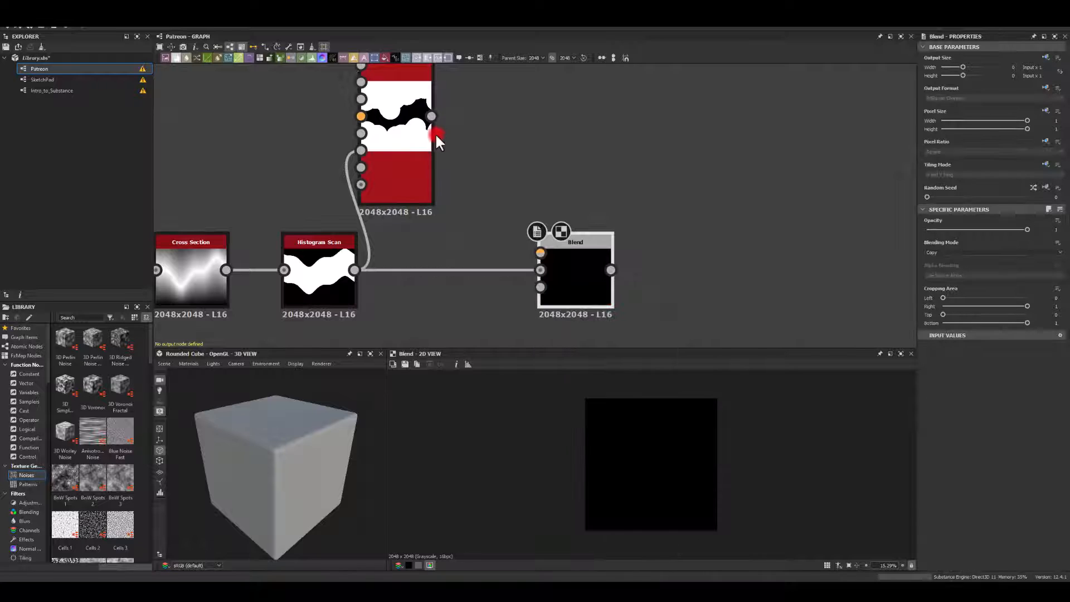
{"action": "left_click_drag", "start_coordinate": [431, 116], "coordinate": [576, 268]}
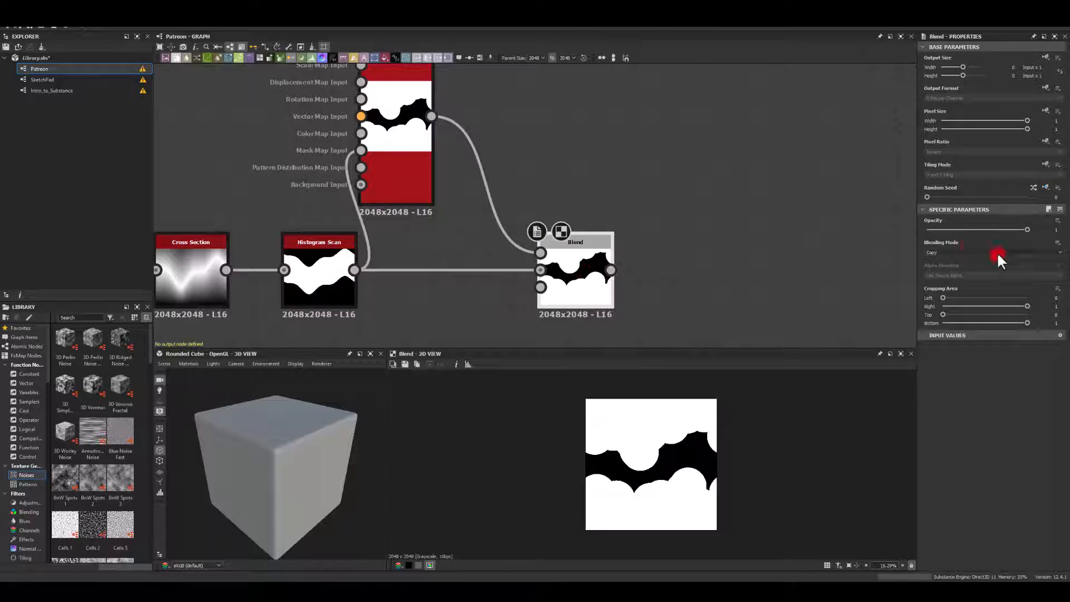
{"action": "left_click", "coordinate": [953, 252]}
{"action": "left_click", "coordinate": [944, 266]}
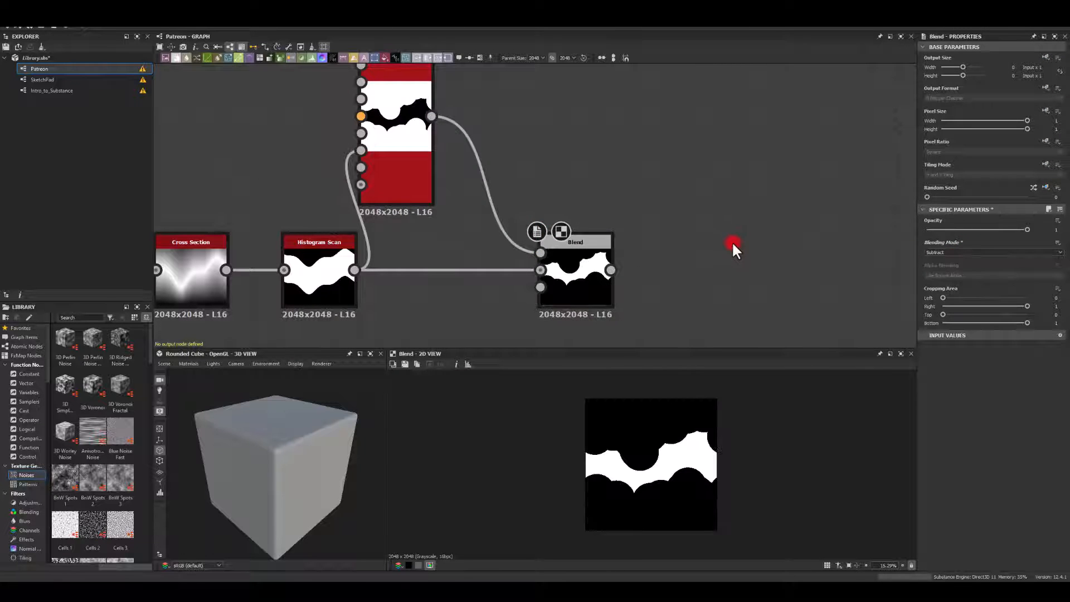
- Compare the Histogram Scan and Tile Sampler inputs with the Blend node's result
{"action": "left_click", "coordinate": [308, 273]}
{"action": "left_click", "coordinate": [601, 291]}
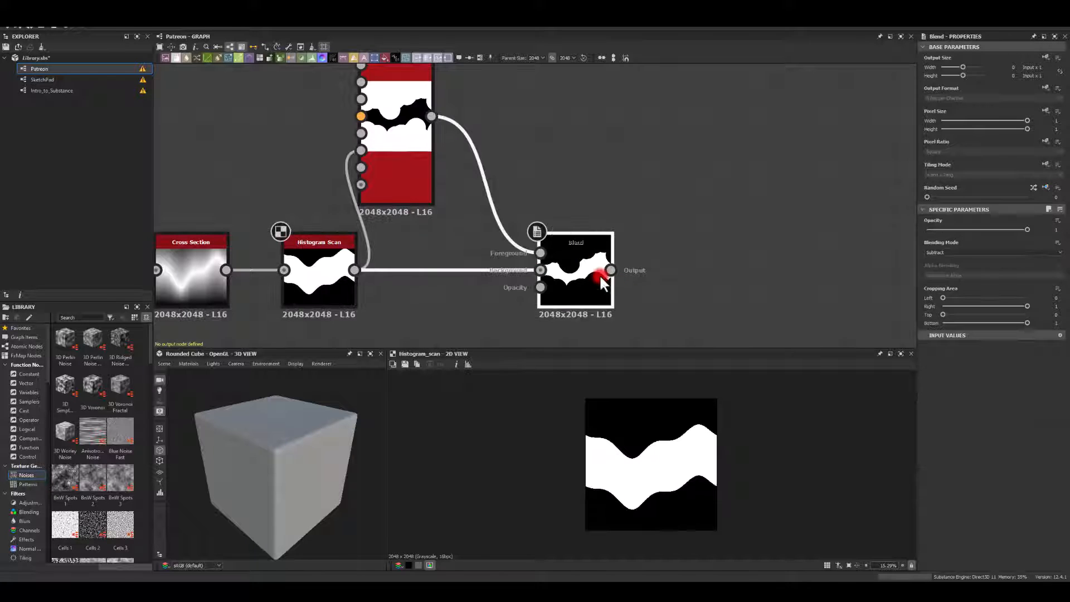
{"action": "left_click", "coordinate": [401, 158]}
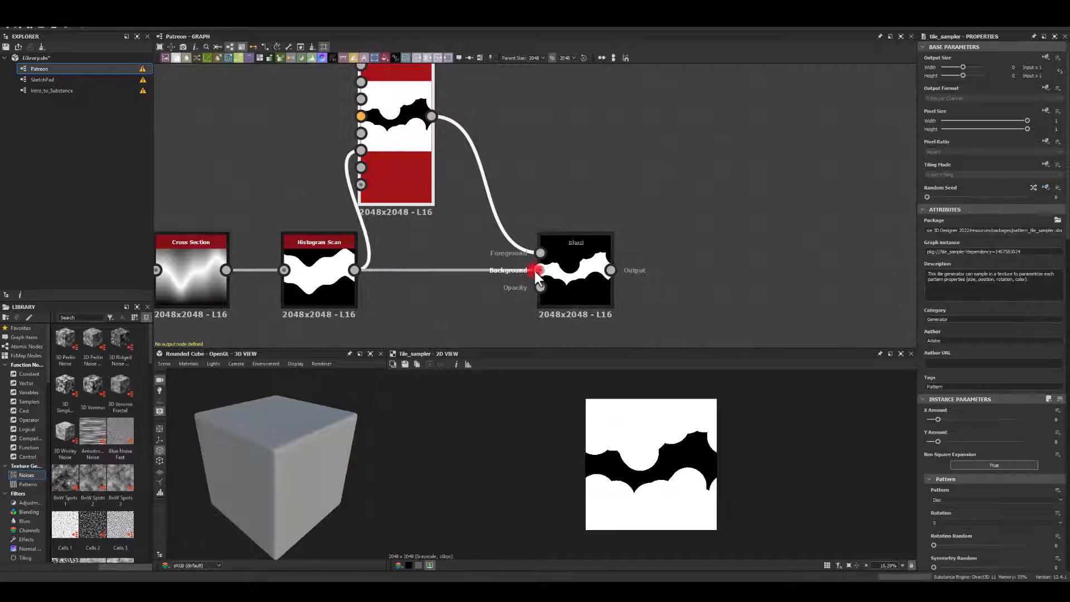
{"action": "left_click", "coordinate": [581, 277]}
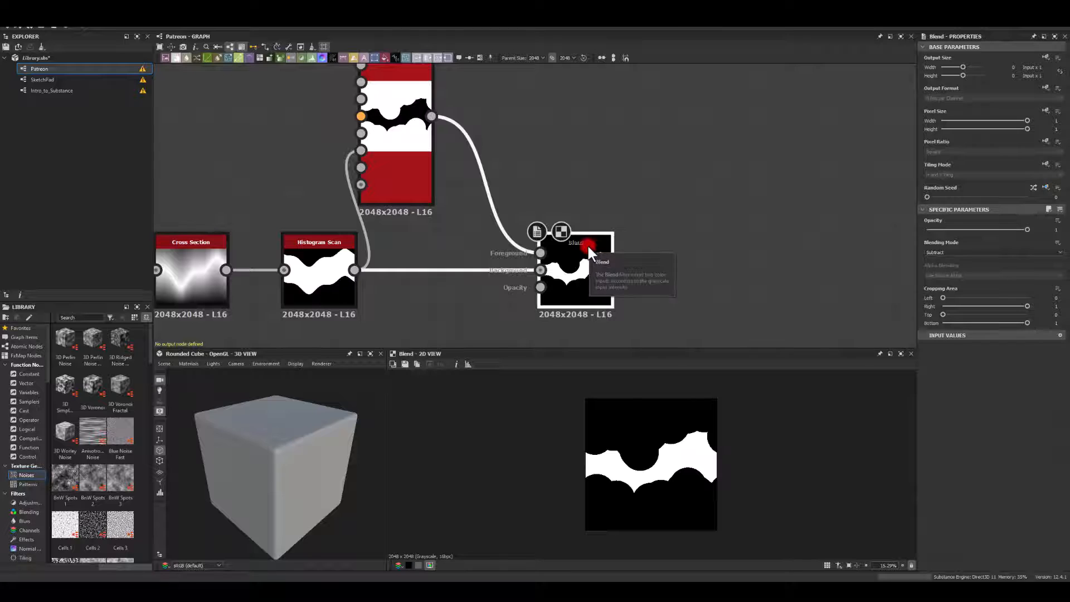
- Add a Bevel node after the Blend node and set its Distance to about -0.22
{"action": "left_click", "coordinate": [396, 132]}
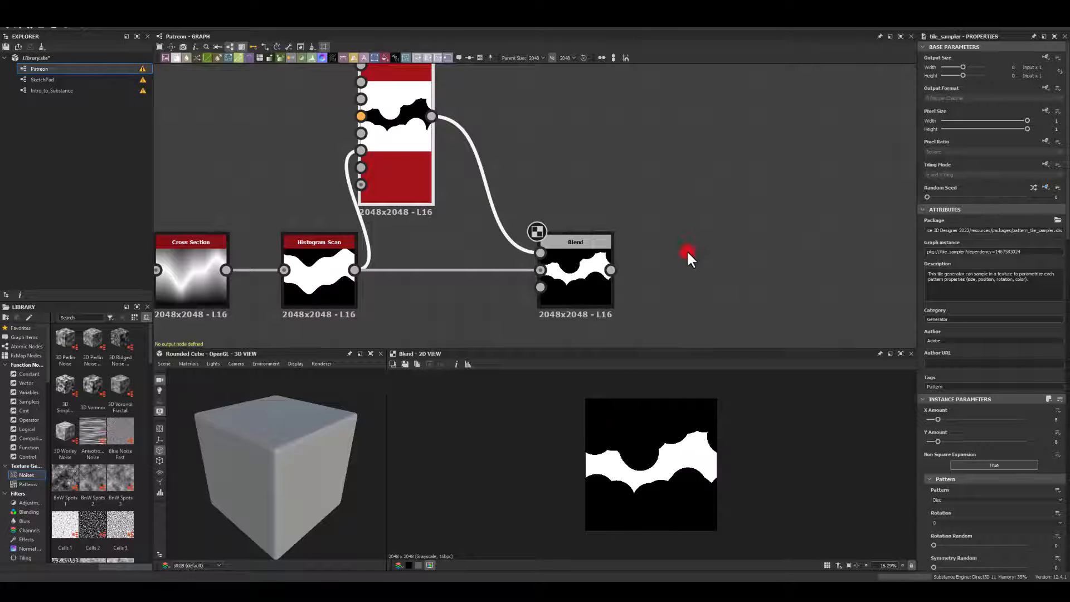
{"action": "middle_click_drag", "start_coordinate": [701, 234], "coordinate": [573, 207]}
{"action": "left_click_drag", "start_coordinate": [508, 246], "coordinate": [573, 242]}
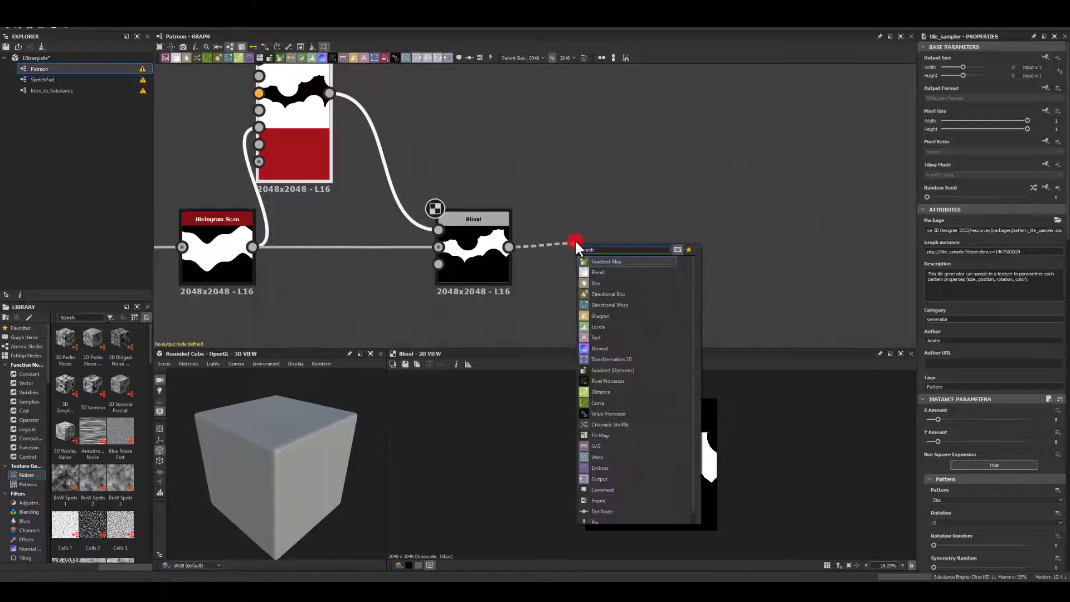
{"action": "type", "text": "be"}
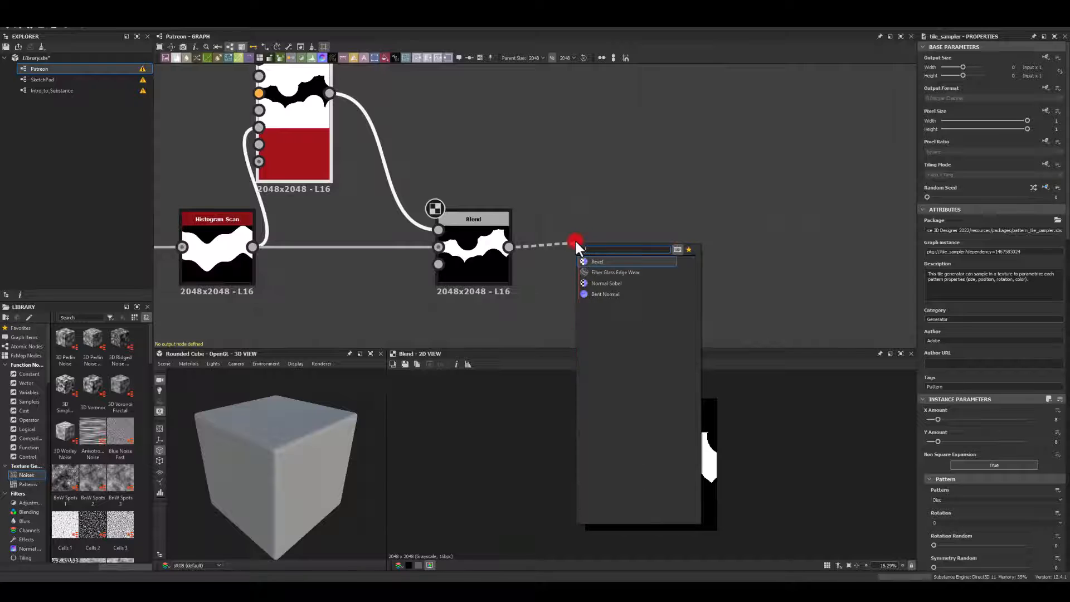
{"action": "key", "text": "Return"}
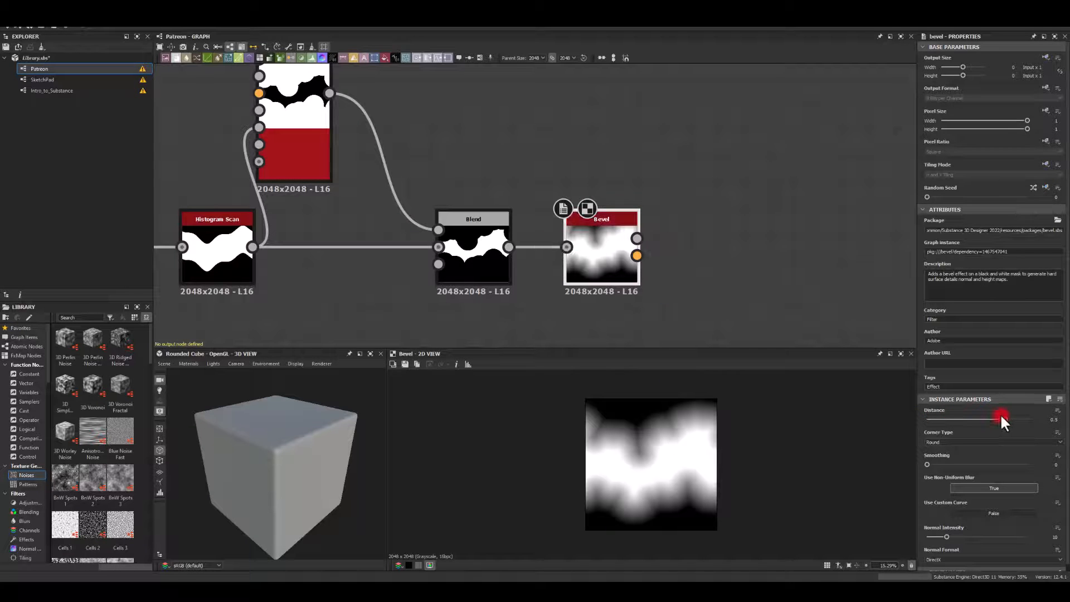
{"action": "left_click_drag", "start_coordinate": [1001, 414], "coordinate": [965, 416]}
{"action": "left_click", "coordinate": [583, 463]}
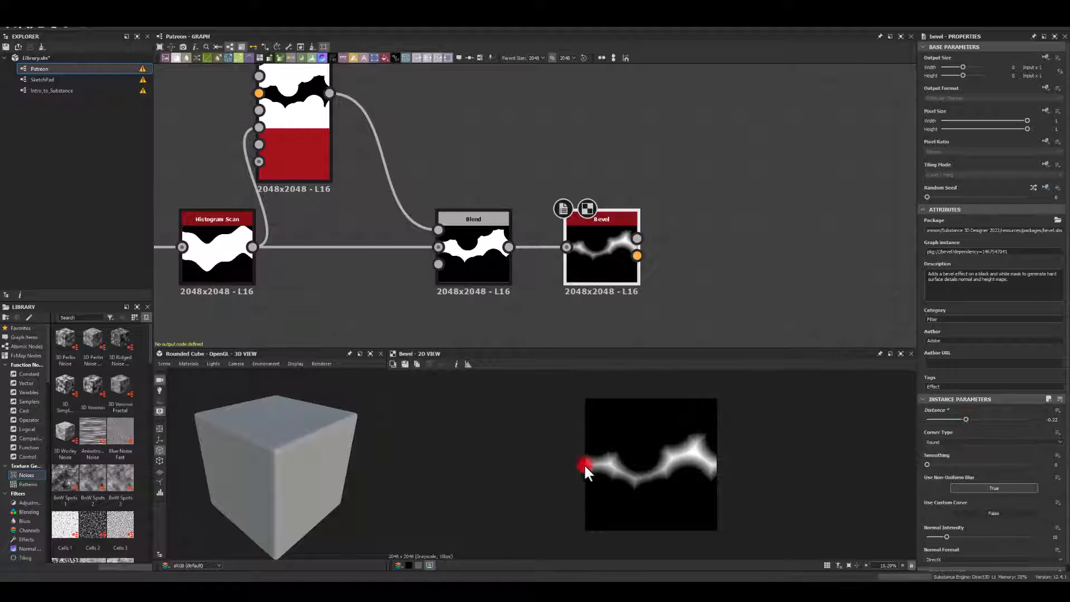
- Move the Bevel node above the Blend node and connect its height output to a new Multi Directional Warp Grayscale node
{"action": "left_click_drag", "start_coordinate": [640, 268], "coordinate": [654, 182]}
{"action": "middle_click_drag", "start_coordinate": [639, 216], "coordinate": [591, 204]}
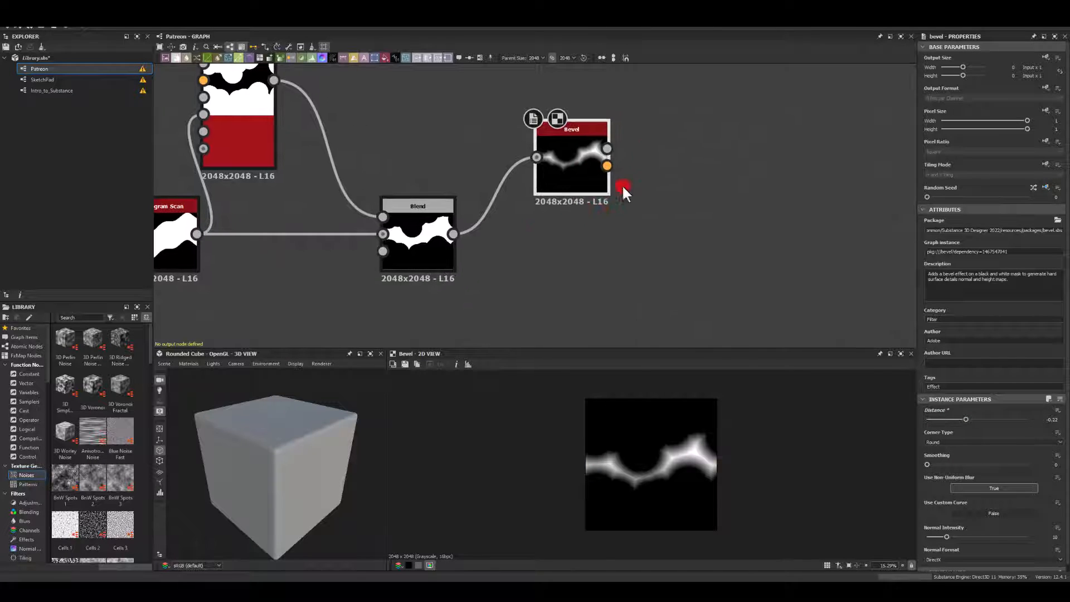
{"action": "middle_click_drag", "start_coordinate": [638, 148], "coordinate": [591, 220]}
{"action": "middle_click_drag", "start_coordinate": [576, 116], "coordinate": [556, 162]}
{"action": "scroll", "coordinate": [512, 154], "scroll_direction": "down", "scroll_amount": 2}
{"action": "middle_click_drag", "start_coordinate": [478, 131], "coordinate": [485, 103]}
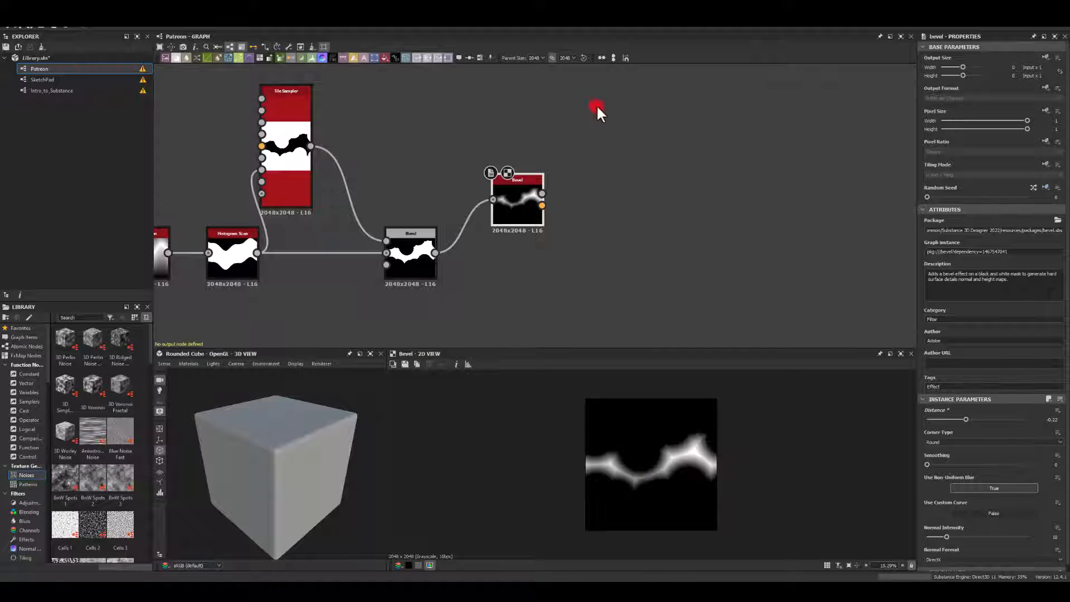
{"action": "middle_click_drag", "start_coordinate": [596, 105], "coordinate": [501, 256]}
{"action": "left_click_drag", "start_coordinate": [548, 193], "coordinate": [580, 146]}
{"action": "type", "text": "warp"}
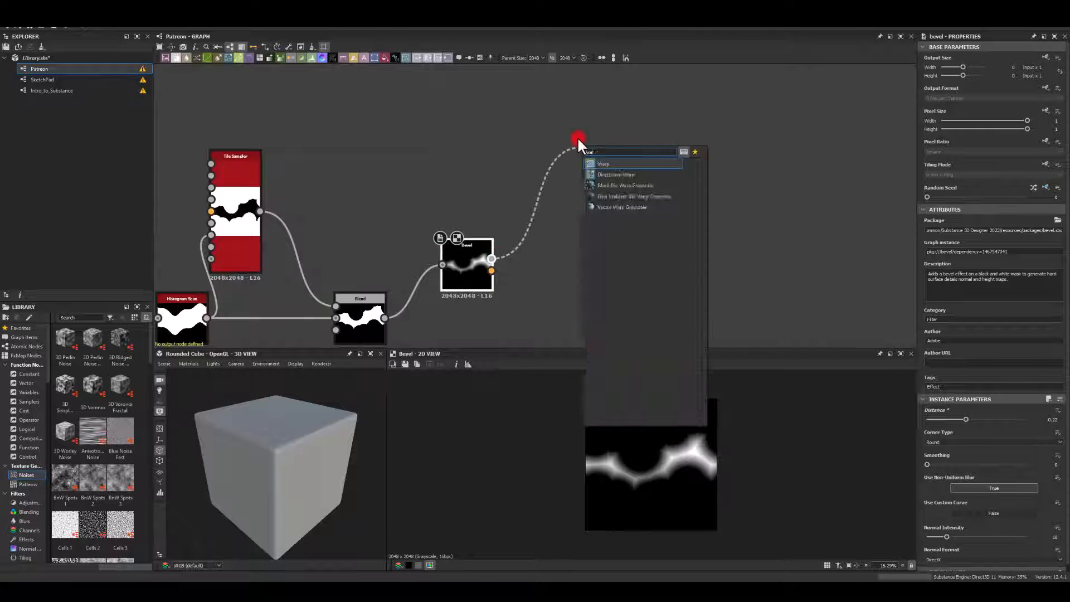
{"action": "left_click", "coordinate": [603, 185]}
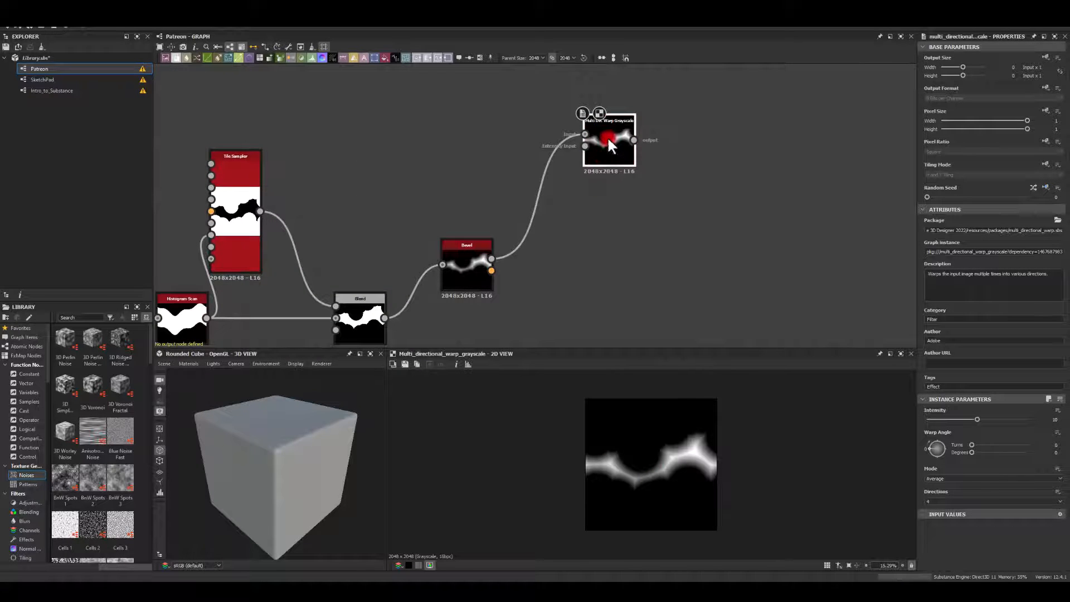
- Add a Cells 1 noise node to the graph, placed before the Multi Directional Warp
{"action": "middle_click_drag", "start_coordinate": [439, 137], "coordinate": [429, 155]}
{"action": "left_click", "coordinate": [417, 148]}
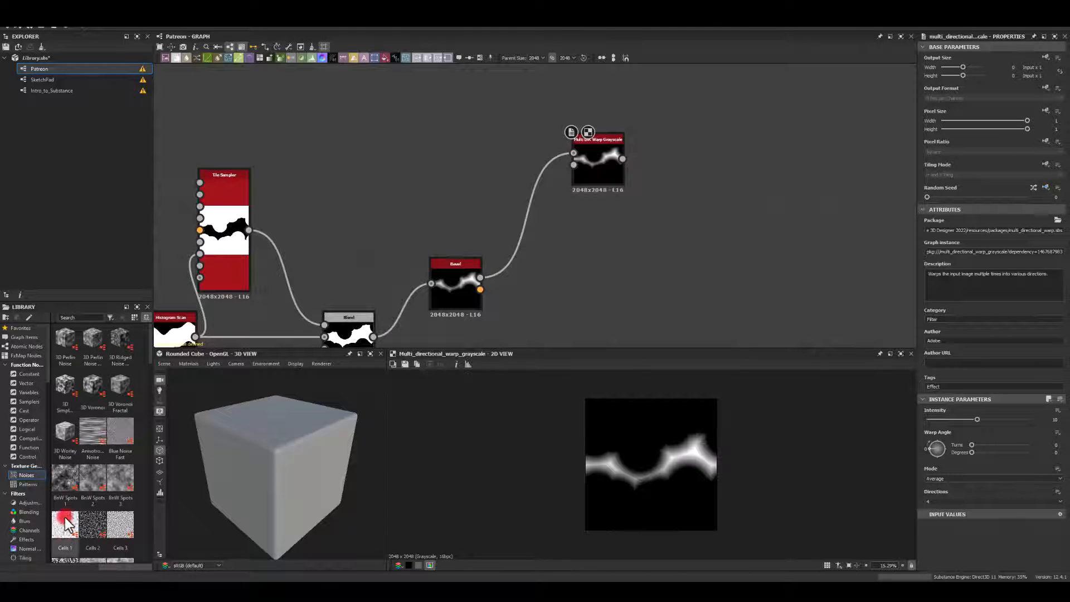
{"action": "left_click_drag", "start_coordinate": [65, 526], "coordinate": [387, 117]}
{"action": "scroll", "coordinate": [390, 114], "scroll_direction": "up", "scroll_amount": 3}
{"action": "middle_click_drag", "start_coordinate": [438, 110], "coordinate": [393, 151]}
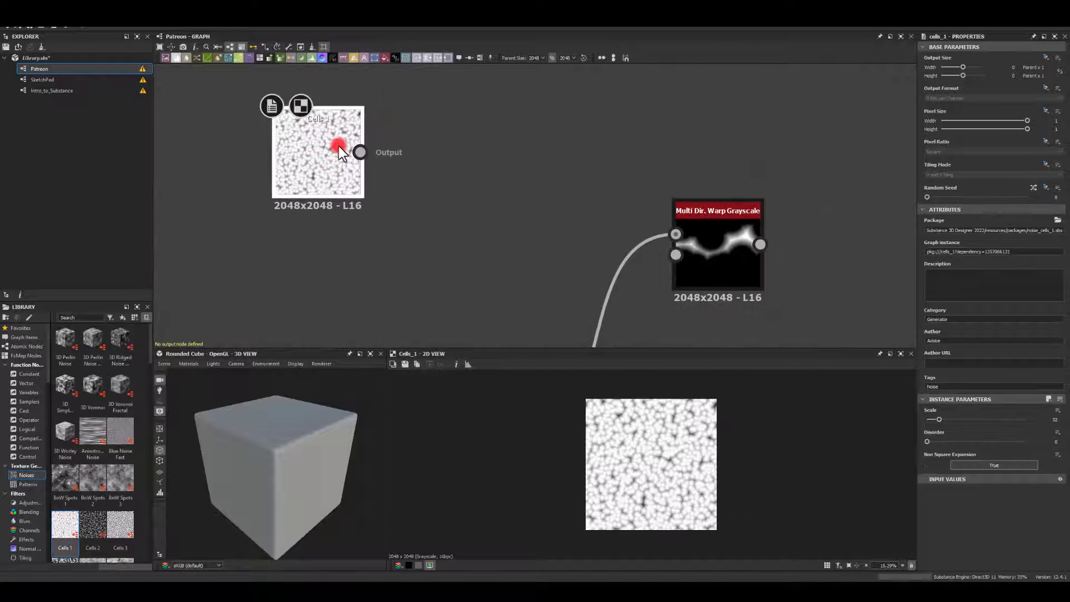
- Add an Invert Grayscale node after Cells 1 and lower the noise's Scale for larger cells
{"action": "left_click_drag", "start_coordinate": [360, 151], "coordinate": [433, 135]}
{"action": "type", "text": "invert"}
{"action": "left_click", "coordinate": [473, 156]}
{"action": "left_click", "coordinate": [315, 151]}
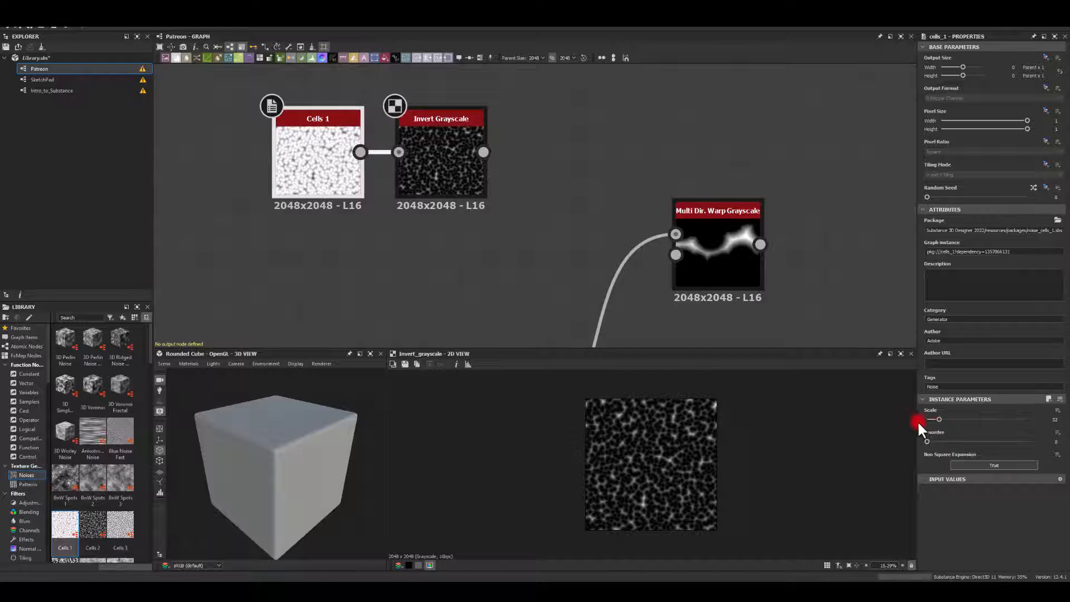
{"action": "left_click_drag", "start_coordinate": [917, 420], "coordinate": [927, 415]}
- Add a Blur HQ Grayscale node after Invert Grayscale and connect it to the Multi Directional Warp's Intensity Input
{"action": "middle_click_drag", "start_coordinate": [539, 186], "coordinate": [506, 186]}
{"action": "left_click_drag", "start_coordinate": [451, 153], "coordinate": [521, 152]}
{"action": "type", "text": "bl"}
{"action": "left_click", "coordinate": [573, 173]}
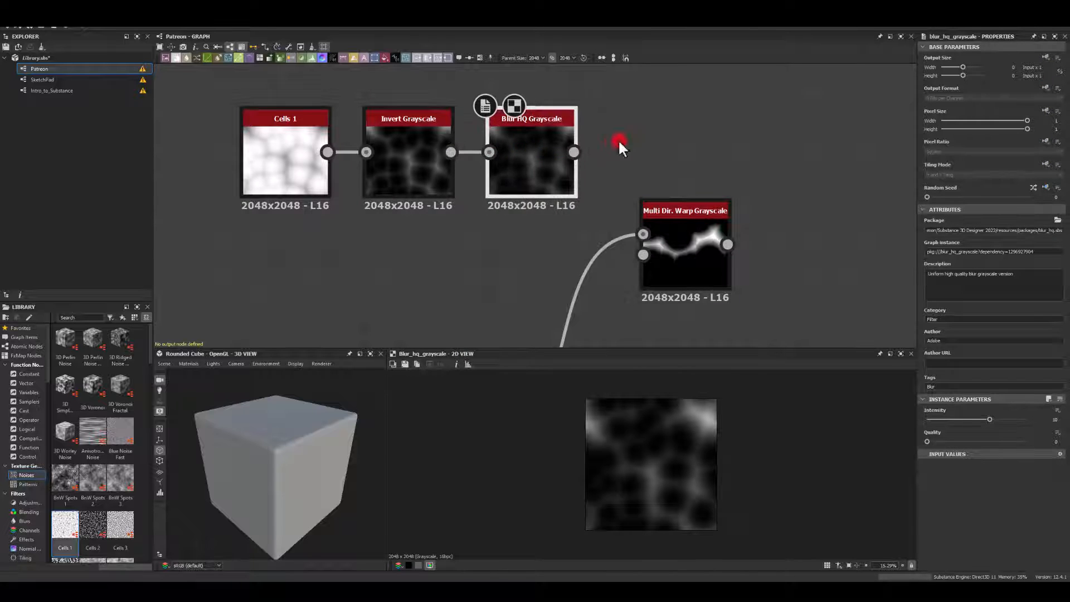
{"action": "middle_click_drag", "start_coordinate": [618, 139], "coordinate": [465, 114]}
{"action": "left_click_drag", "start_coordinate": [513, 180], "coordinate": [574, 180]}
{"action": "left_click_drag", "start_coordinate": [421, 128], "coordinate": [571, 228]}
- Set the Multi Directional Warp's Intensity to 100 and its Warp Angle to about 94 degrees
{"action": "double_click", "coordinate": [604, 220]}
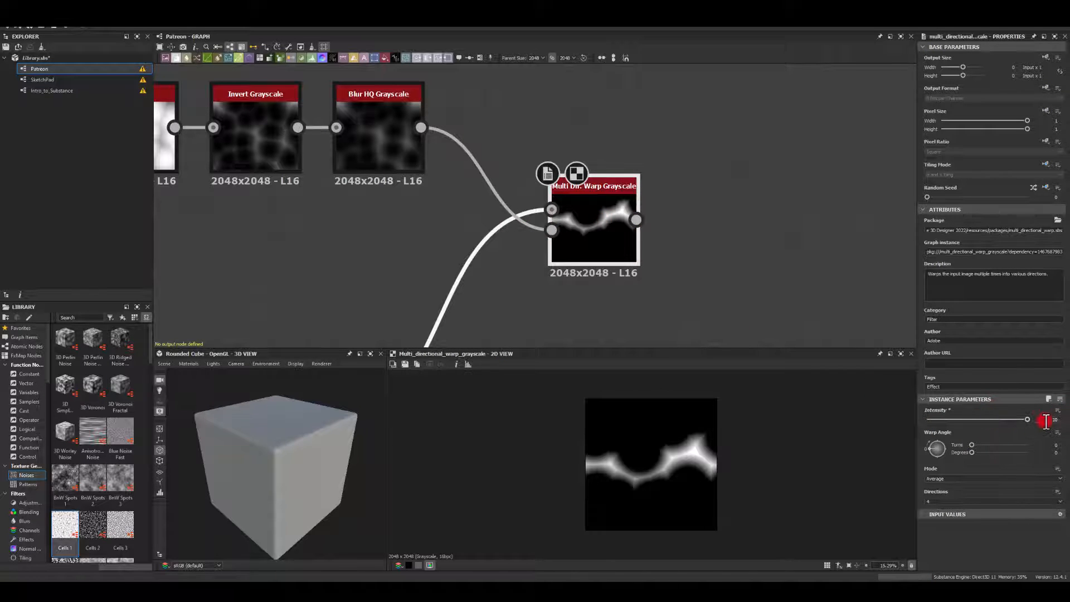
{"action": "type", "text": "50"}
{"action": "key", "text": "Return"}
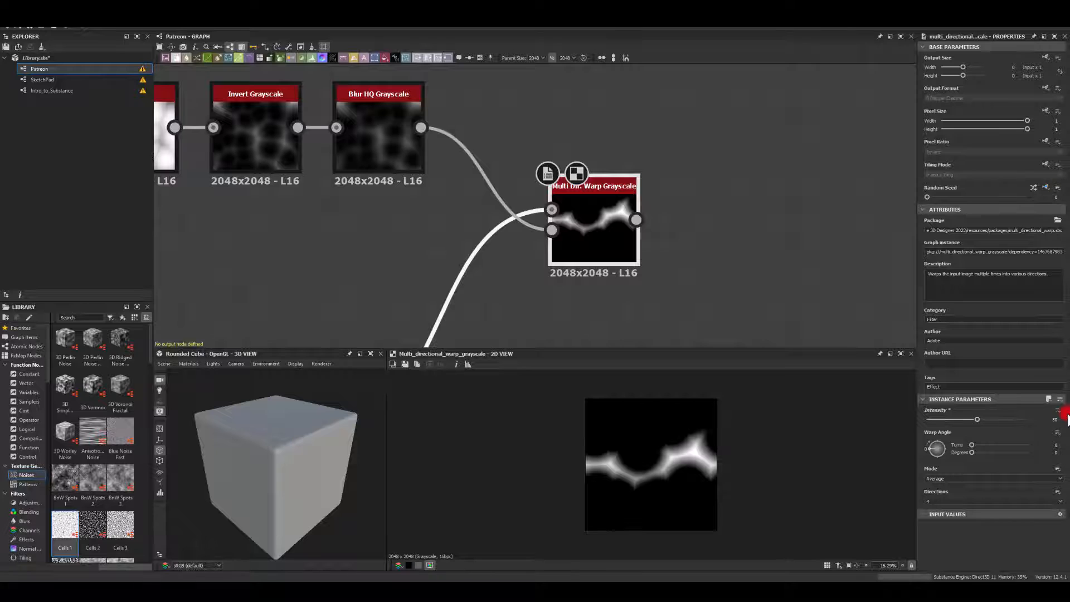
{"action": "left_click_drag", "start_coordinate": [977, 420], "coordinate": [1036, 422]}
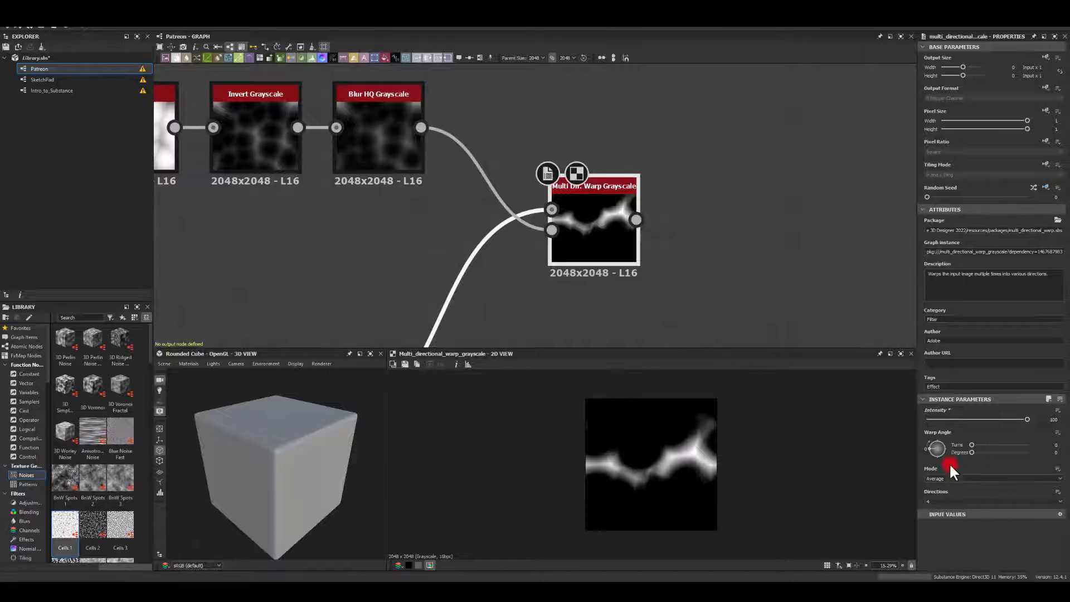
{"action": "mouse_move", "coordinate": [972, 451]}
{"action": "left_mouse_down"}
{"action": "mouse_move", "coordinate": [997, 449]}
{"action": "mouse_move", "coordinate": [987, 452]}
{"action": "left_mouse_up"}
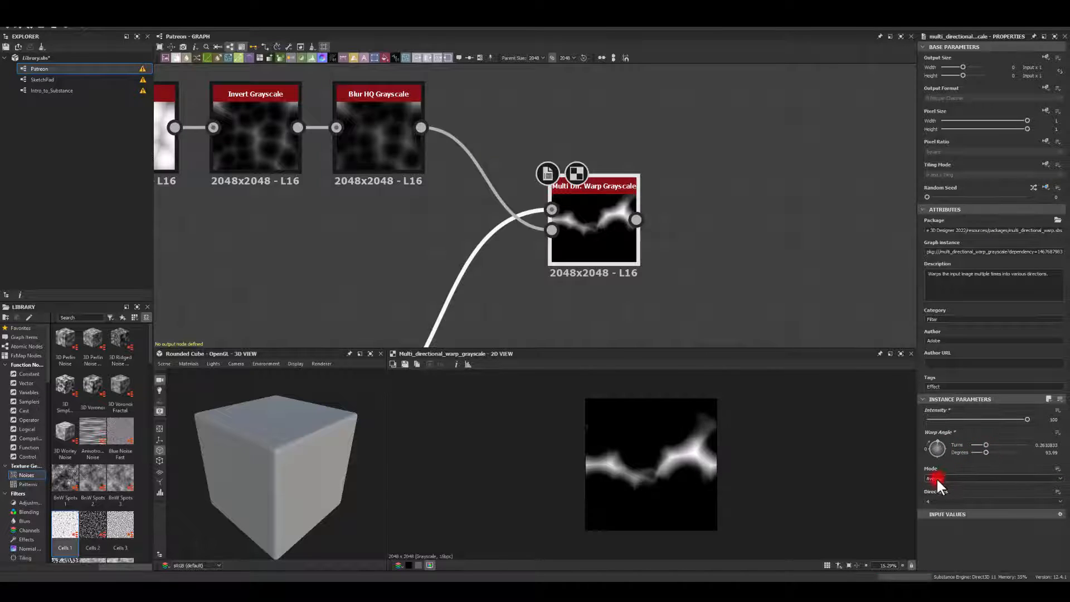
- Try a different Mode on the Multi Directional Warp and return it to Average
{"action": "left_click", "coordinate": [931, 477]}
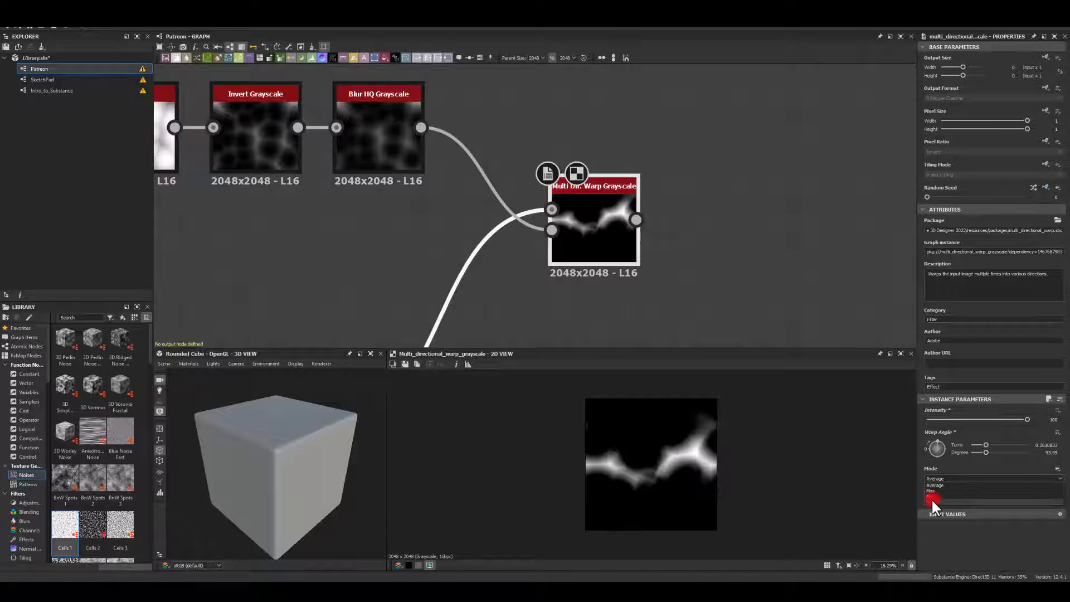
{"action": "left_click", "coordinate": [932, 497]}
{"action": "left_click", "coordinate": [931, 478]}
{"action": "left_click", "coordinate": [934, 485]}
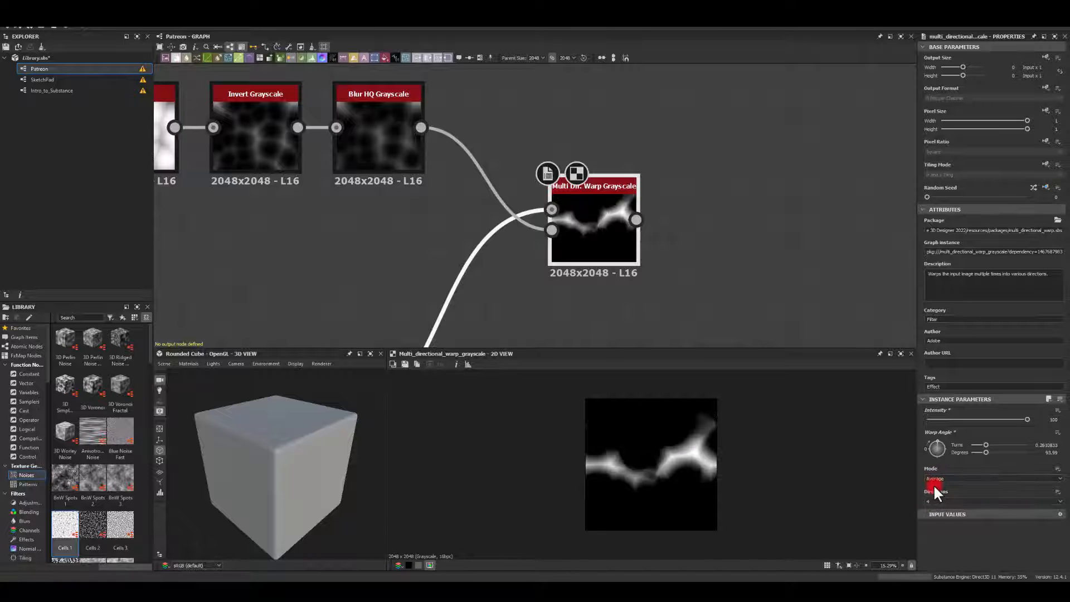
- Set the Scale of the Cells 1 noise to 7
{"action": "middle_click_drag", "start_coordinate": [366, 294], "coordinate": [566, 285]}
{"action": "left_click", "coordinate": [334, 110]}
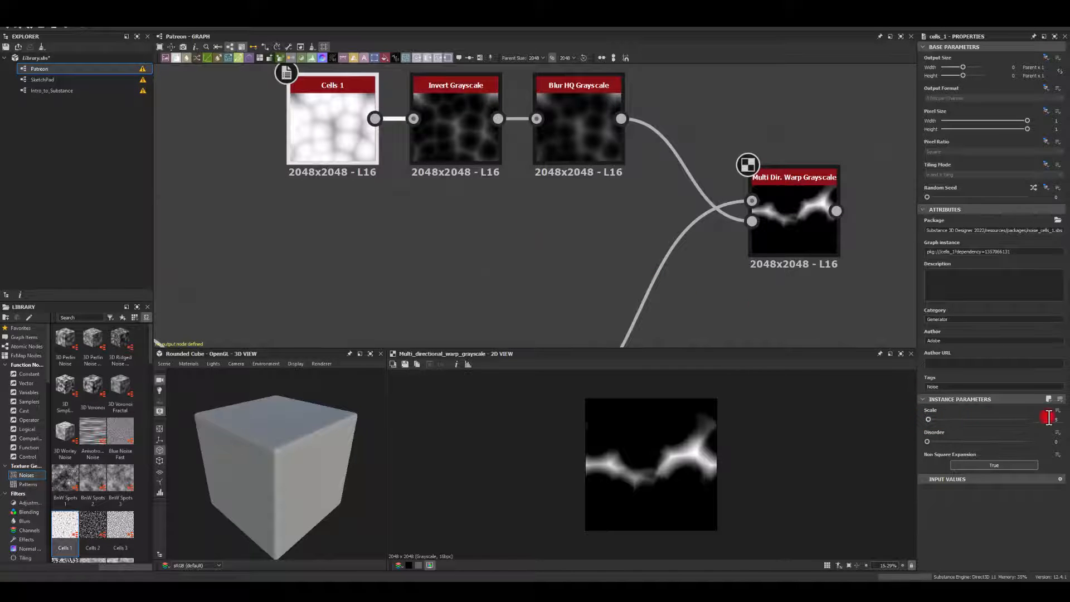
{"action": "type", "text": "7"}
{"action": "key", "text": "Return"}
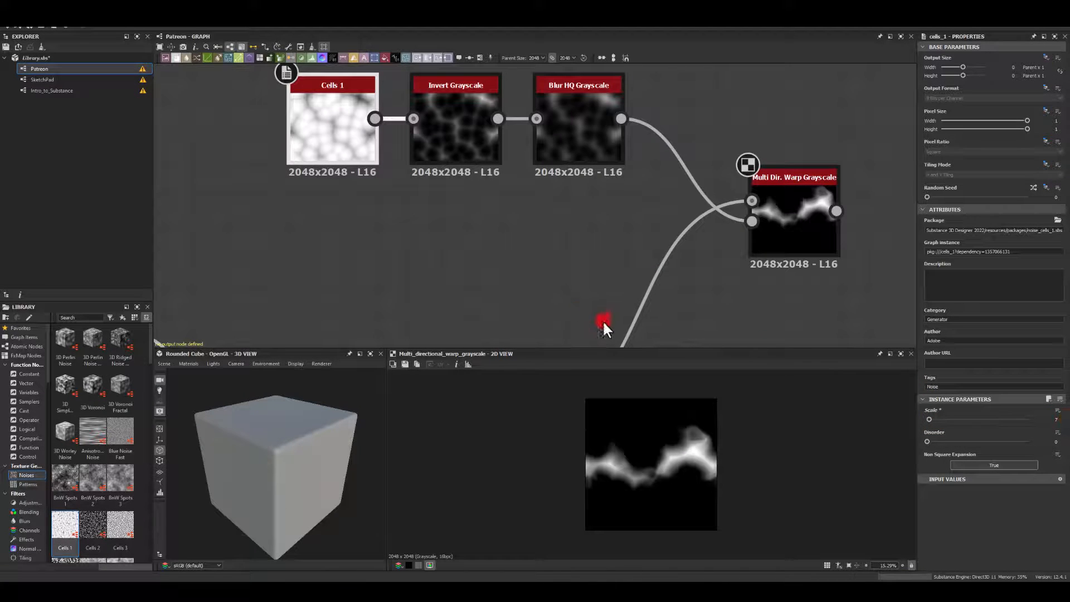
- Set the Blur HQ Grayscale's Intensity to about 5.24 and the Multi Directional Warp's Intensity to about 152.7
{"action": "middle_click_drag", "start_coordinate": [603, 320], "coordinate": [426, 244]}
{"action": "middle_click_drag", "start_coordinate": [436, 153], "coordinate": [420, 188]}
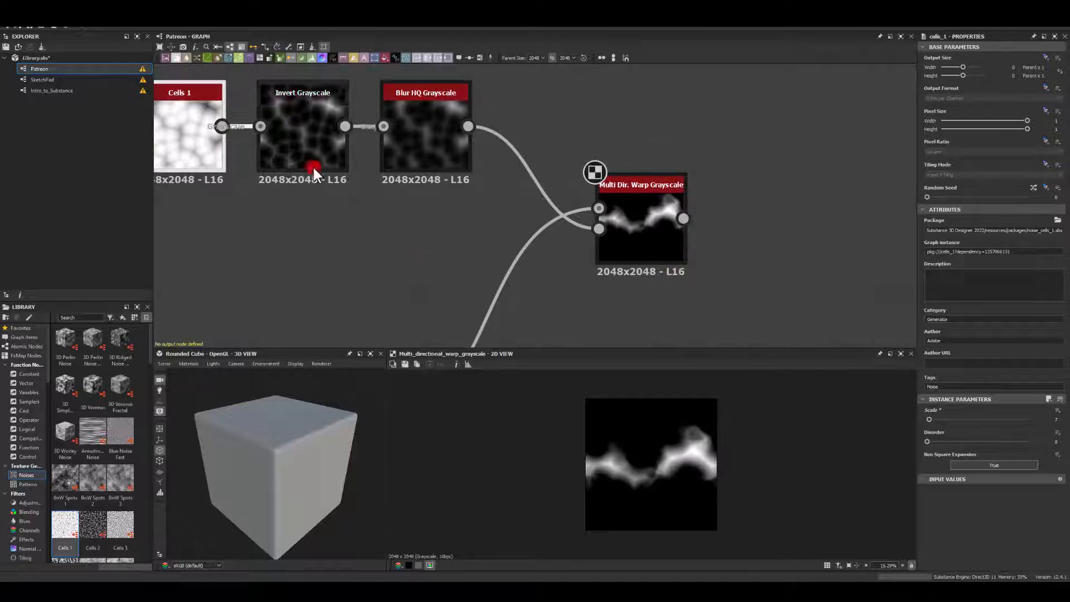
{"action": "left_click", "coordinate": [289, 123]}
{"action": "left_click", "coordinate": [435, 134]}
{"action": "left_click_drag", "start_coordinate": [943, 418], "coordinate": [960, 402]}
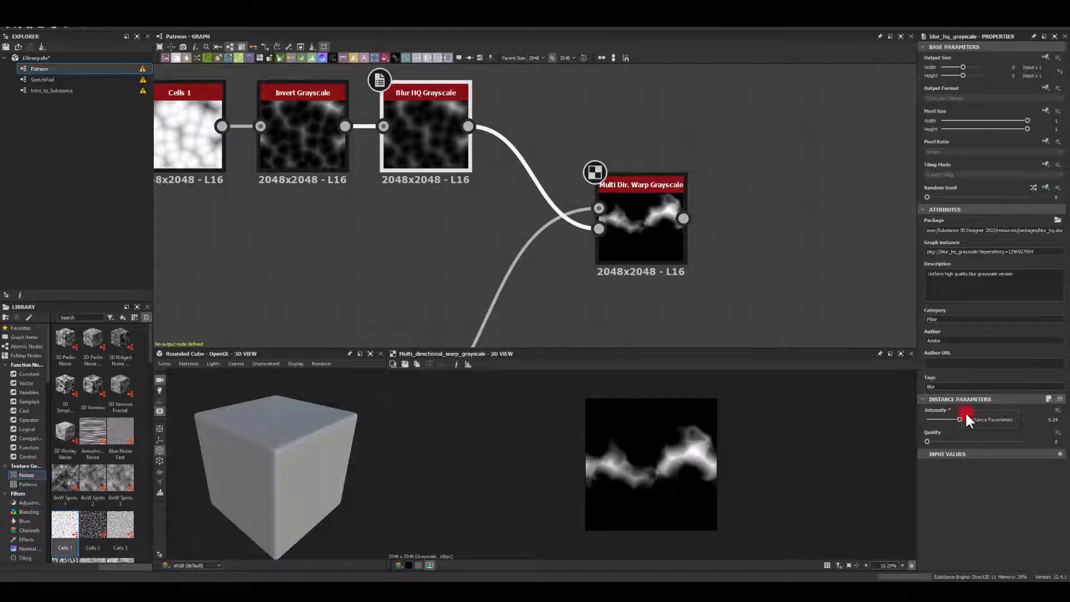
{"action": "left_click", "coordinate": [661, 203]}
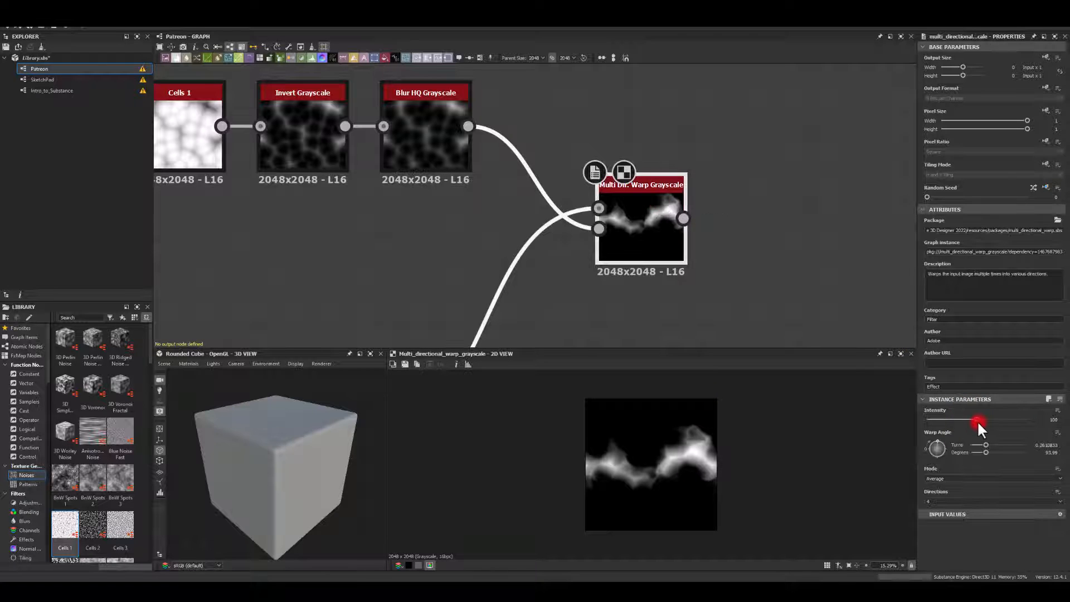
{"action": "left_click_drag", "start_coordinate": [977, 420], "coordinate": [1002, 426]}
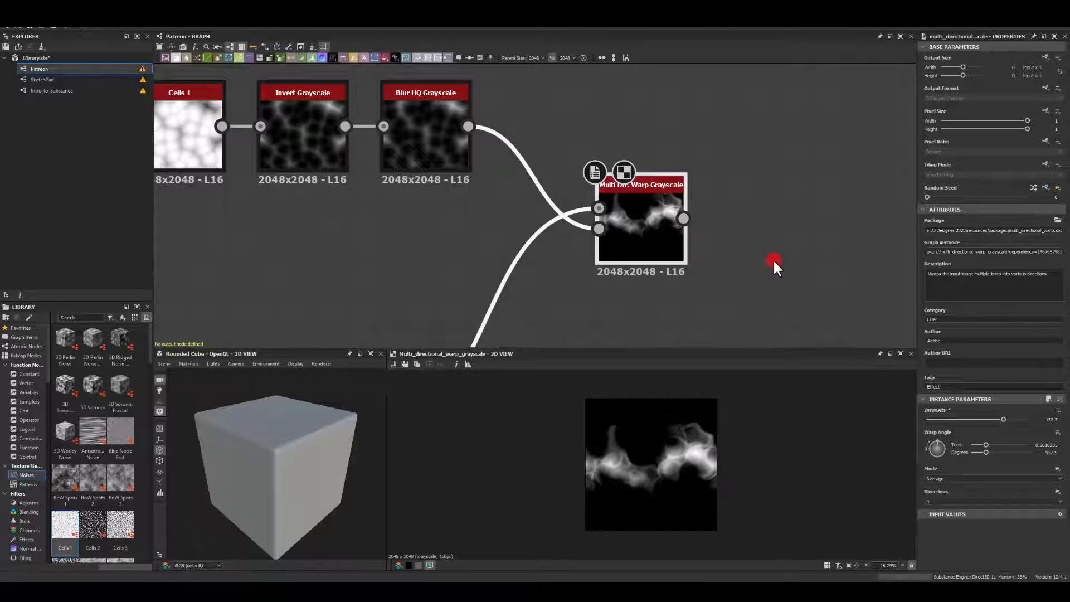
- Duplicate the Bevel node, place the copy below the original, and lower its Distance to about -0.4
{"action": "middle_click_drag", "start_coordinate": [775, 266], "coordinate": [685, 223]}
{"action": "middle_click_drag", "start_coordinate": [509, 256], "coordinate": [519, 95]}
{"action": "scroll", "coordinate": [461, 212], "scroll_direction": "down", "scroll_amount": 3}
{"action": "middle_click_drag", "start_coordinate": [397, 248], "coordinate": [500, 204]}
{"action": "left_click", "coordinate": [465, 178]}
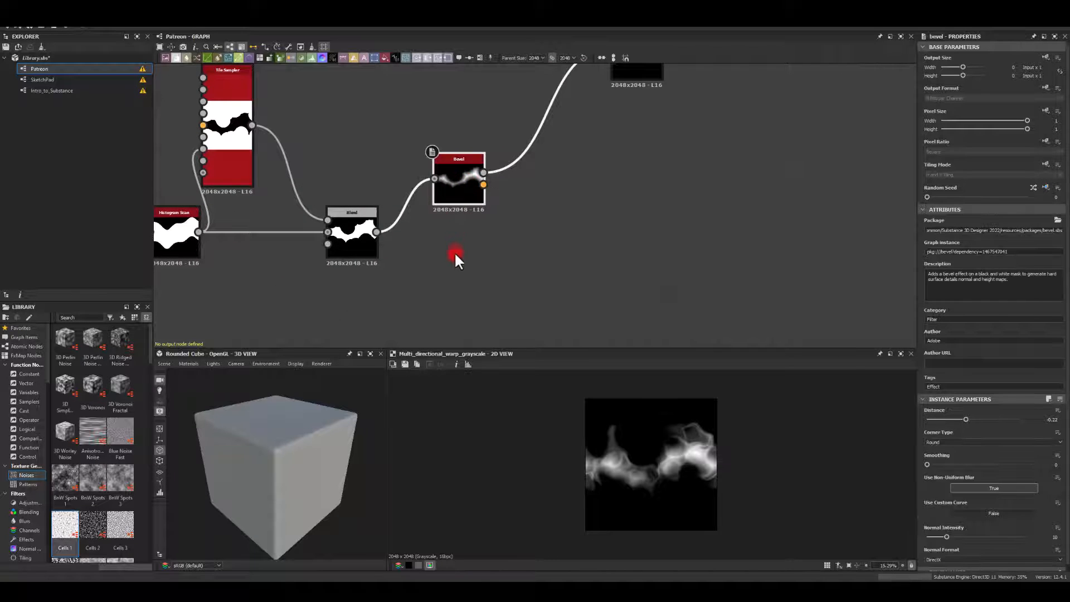
{"action": "key", "text": "ctrl+d"}
{"action": "left_click_drag", "start_coordinate": [543, 213], "coordinate": [457, 266]}
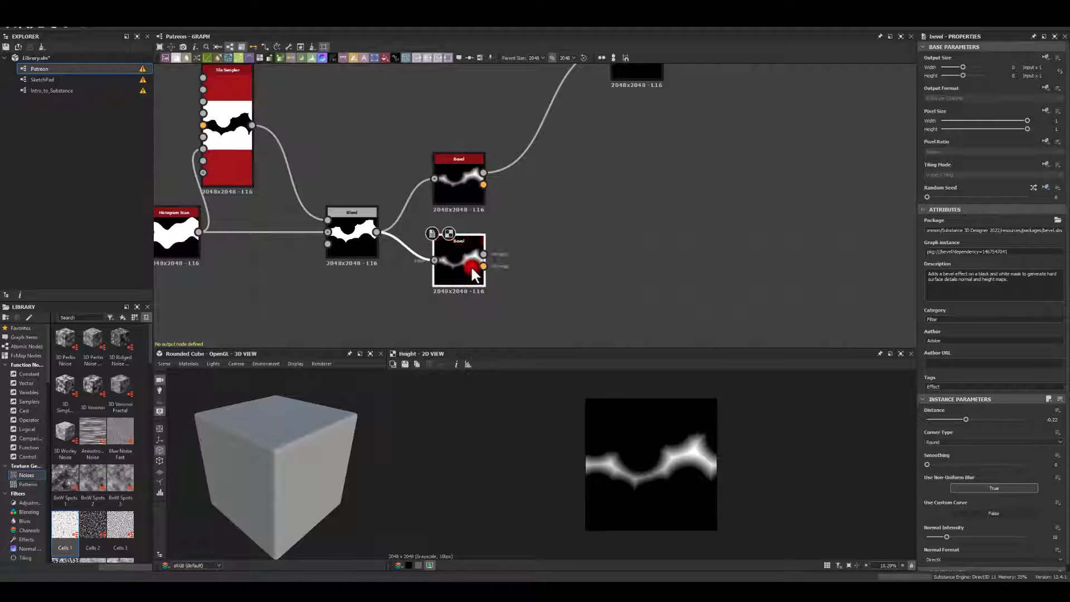
{"action": "left_click_drag", "start_coordinate": [964, 417], "coordinate": [956, 413]}
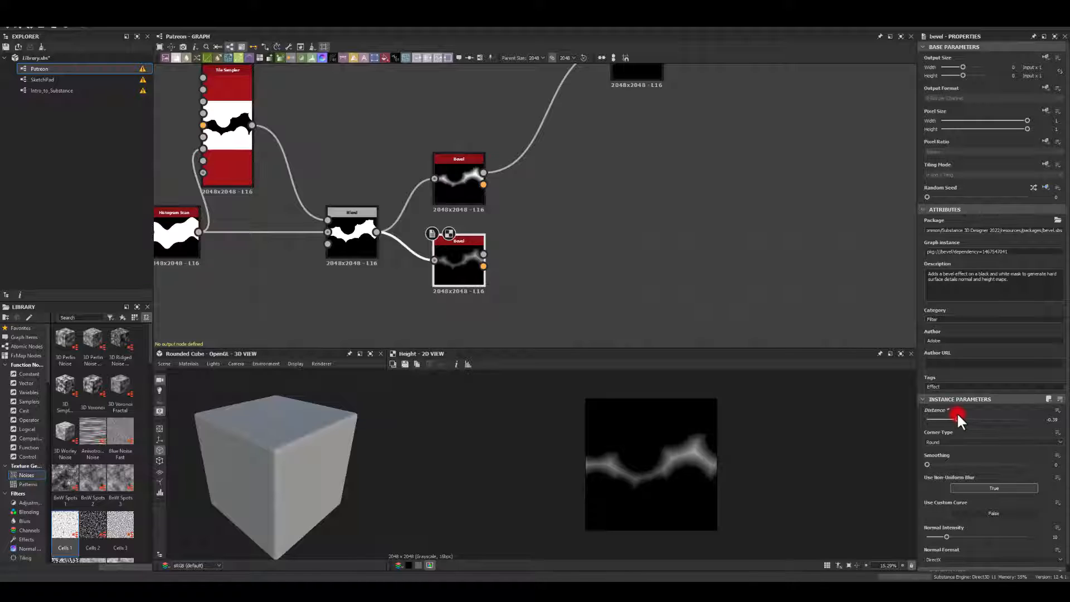
- Duplicate the Multi Directional Warp beside the lower Bevel and feed that Bevel's height output into the copy
{"action": "middle_click_drag", "start_coordinate": [675, 235], "coordinate": [624, 225]}
{"action": "middle_click_drag", "start_coordinate": [603, 187], "coordinate": [580, 225]}
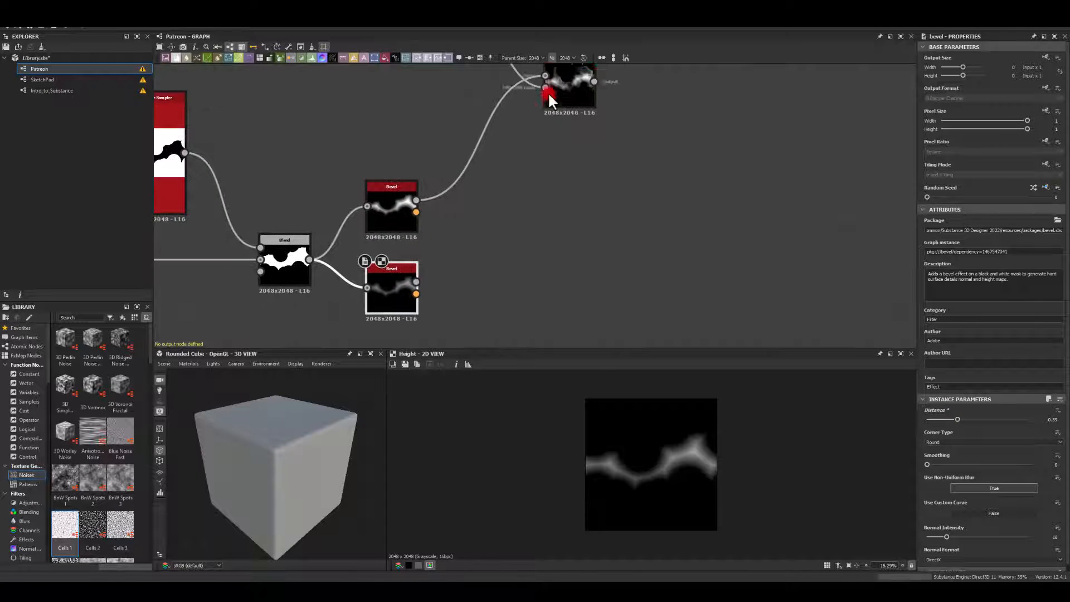
{"action": "left_click", "coordinate": [556, 88]}
{"action": "key", "text": "ctrl+d"}
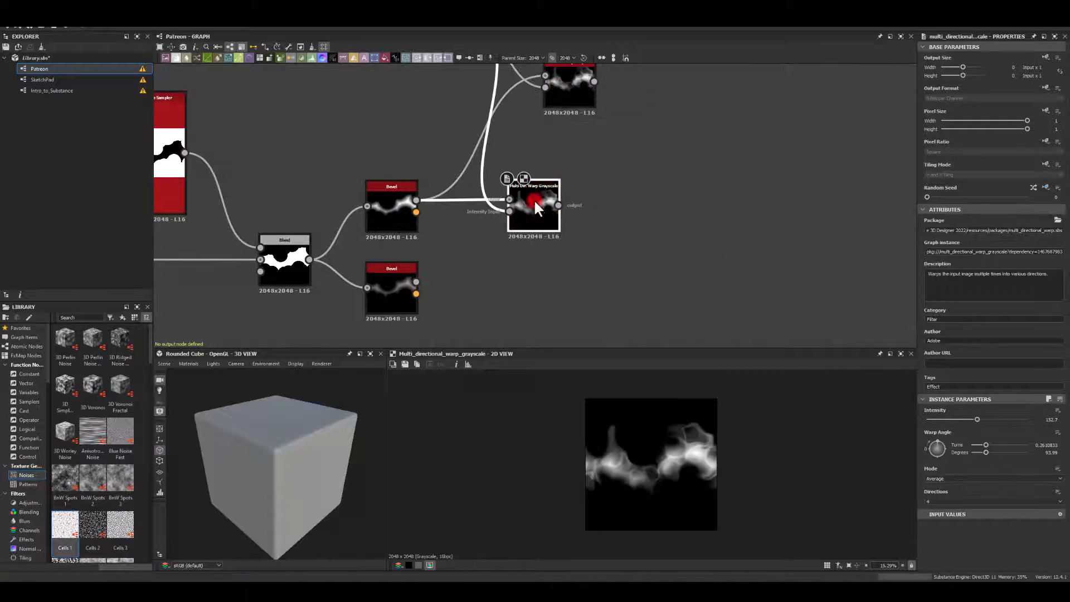
{"action": "left_click", "coordinate": [553, 286]}
{"action": "left_click_drag", "start_coordinate": [416, 281], "coordinate": [553, 288]}
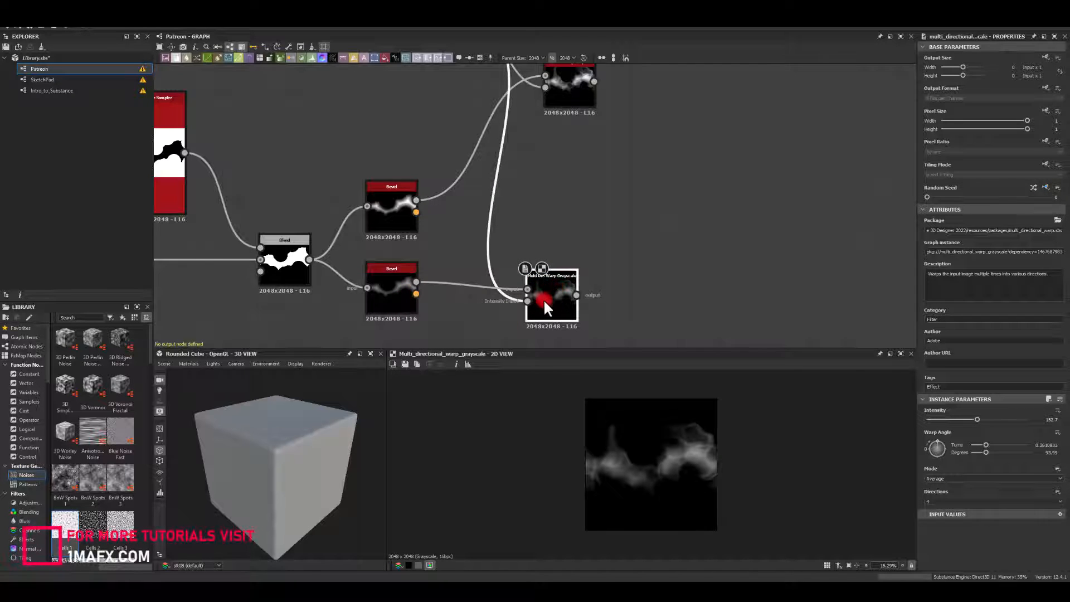
- Lower the duplicated Multi Directional Warp's Intensity to about 93.8
{"action": "middle_click_drag", "start_coordinate": [634, 224], "coordinate": [578, 219]}
{"action": "left_click", "coordinate": [454, 308]}
{"action": "left_click", "coordinate": [477, 300]}
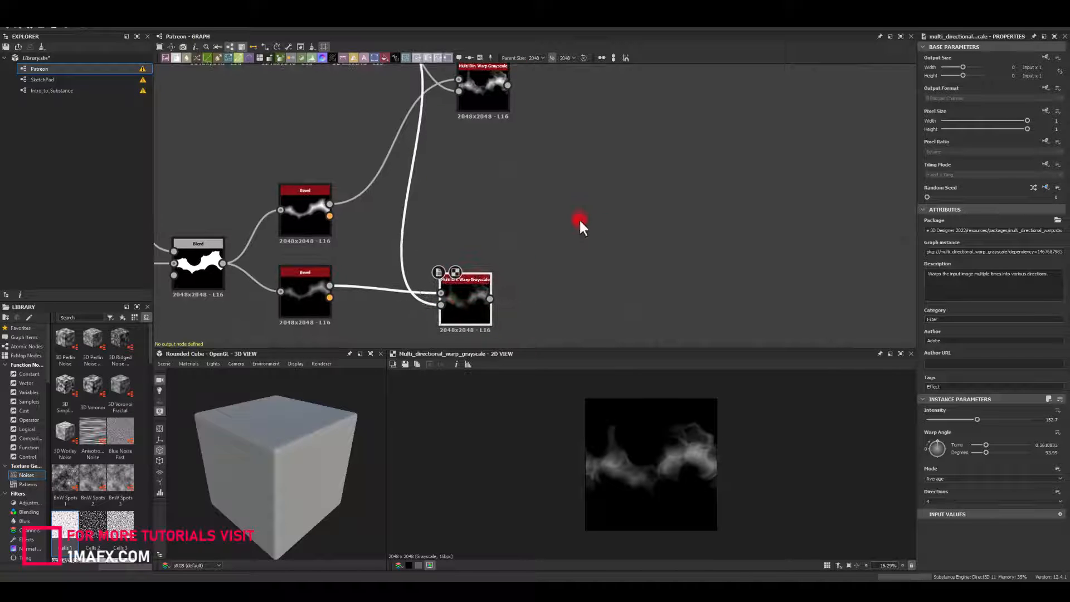
{"action": "left_click_drag", "start_coordinate": [974, 419], "coordinate": [957, 419]}
- Add a Histogram Scan after the lower Multi Directional Warp, with Position about 0.66 and Contrast about 0.14
{"action": "middle_click_drag", "start_coordinate": [562, 185], "coordinate": [488, 192]}
{"action": "left_click_drag", "start_coordinate": [436, 95], "coordinate": [456, 123]}
{"action": "key", "text": "Escape"}
{"action": "left_click_drag", "start_coordinate": [416, 307], "coordinate": [483, 277]}
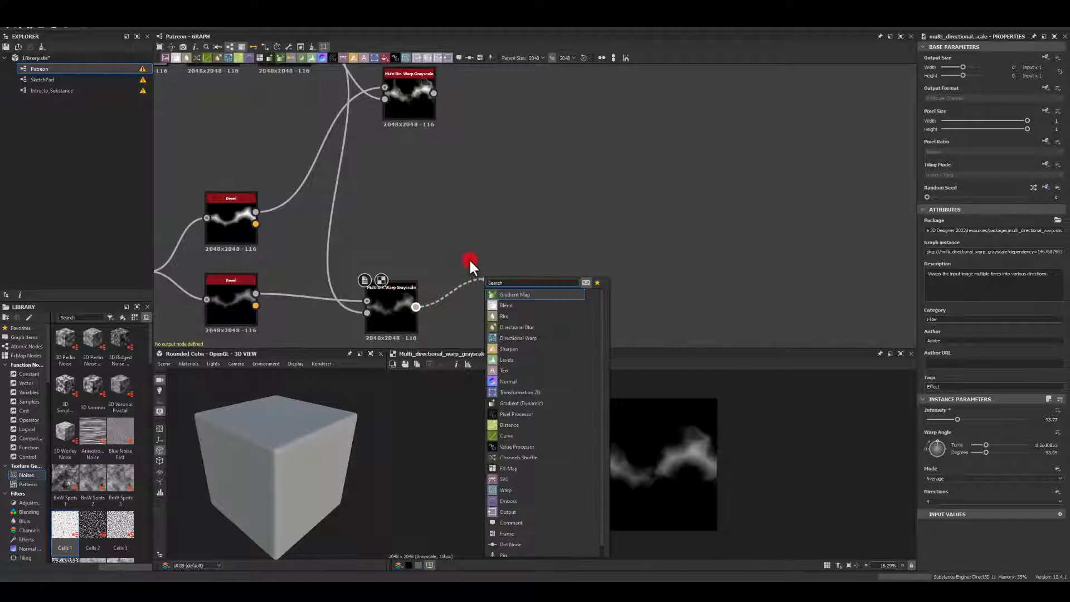
{"action": "type", "text": "hist"}
{"action": "left_click", "coordinate": [490, 332]}
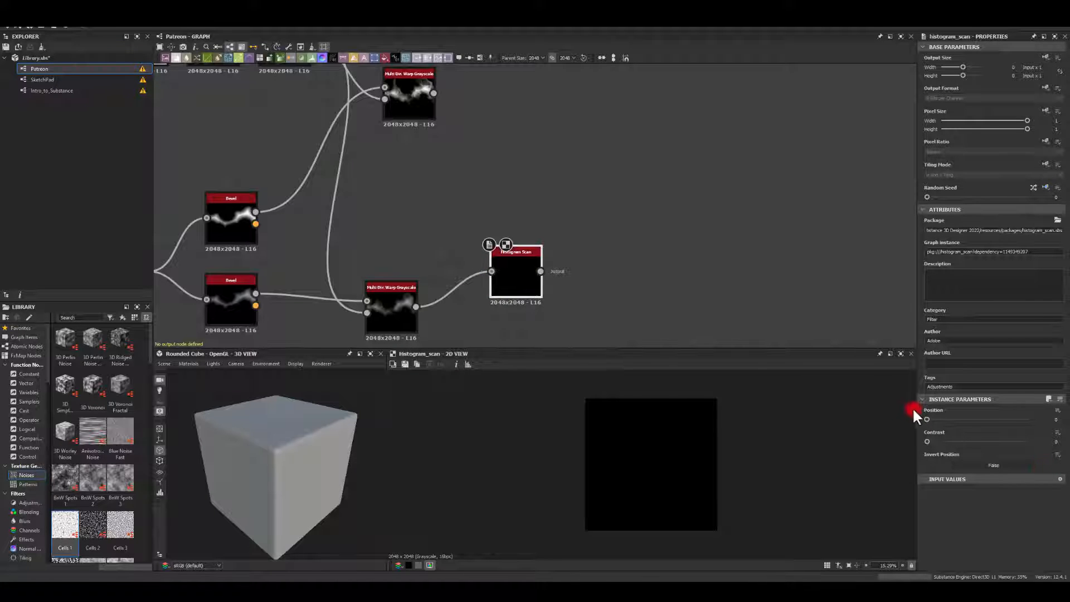
{"action": "left_click_drag", "start_coordinate": [927, 419], "coordinate": [993, 417]}
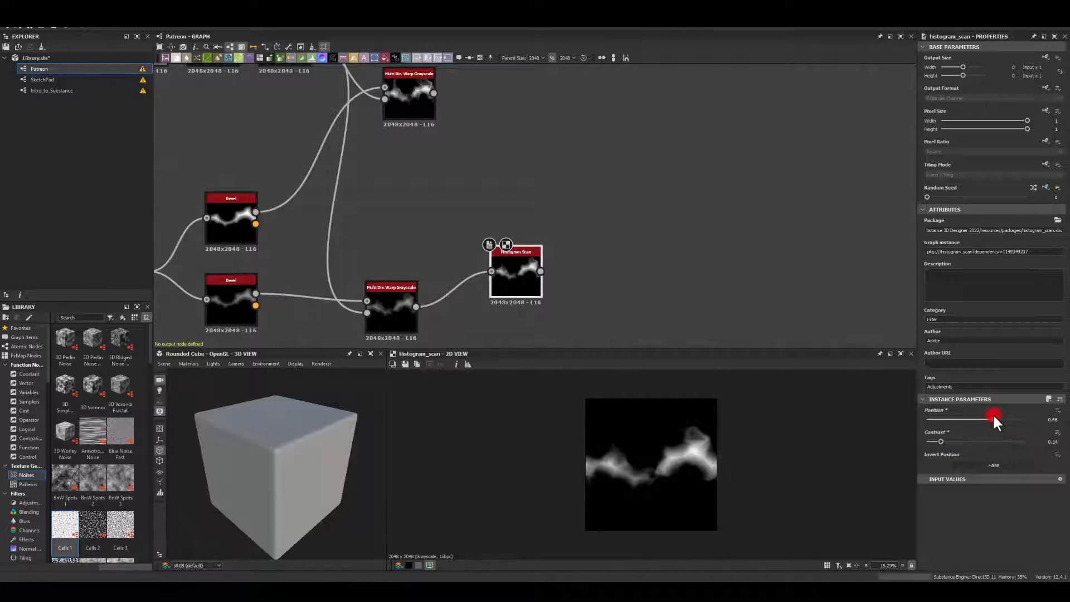
- Add a Blend node with the upper Multi Directional Warp as foreground and the Histogram Scan as background
{"action": "middle_click_drag", "start_coordinate": [706, 313], "coordinate": [667, 316]}
{"action": "left_click_drag", "start_coordinate": [433, 93], "coordinate": [592, 184]}
{"action": "type", "text": "bl"}
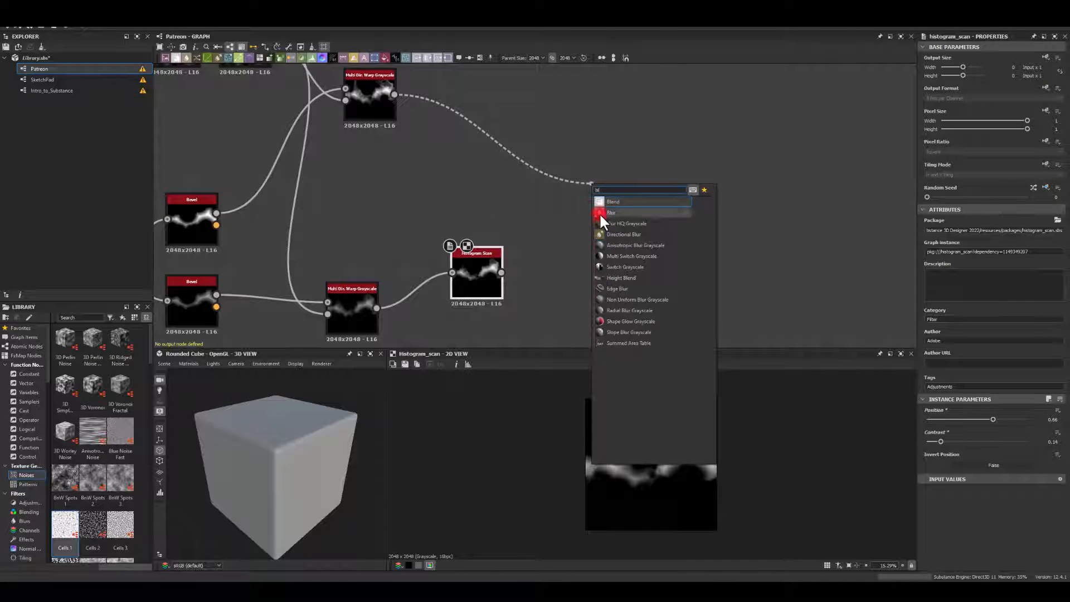
{"action": "left_click", "coordinate": [607, 201]}
{"action": "left_click_drag", "start_coordinate": [502, 272], "coordinate": [594, 184]}
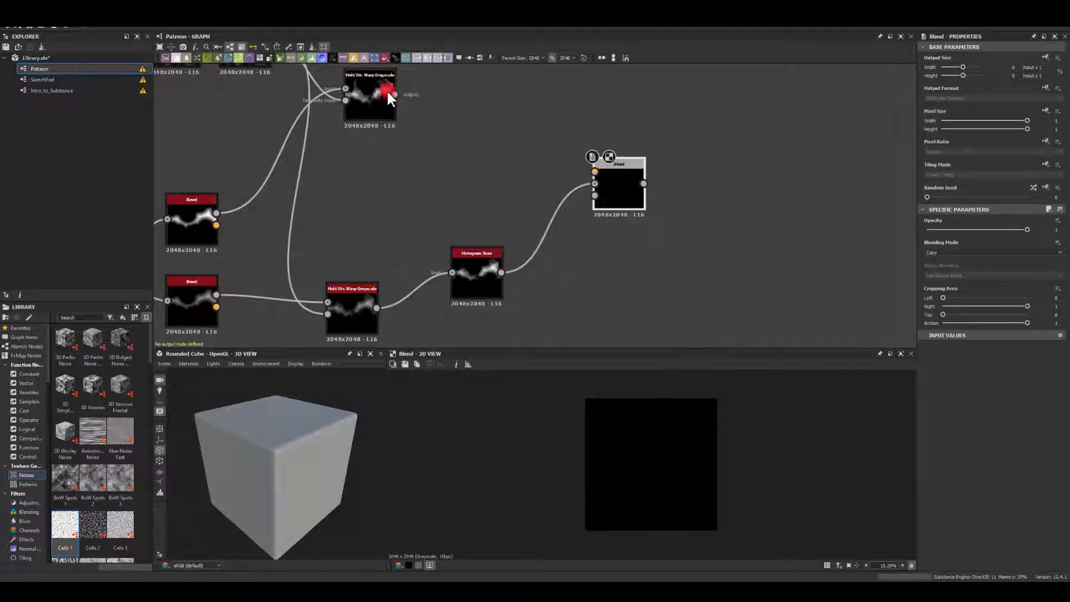
{"action": "left_click_drag", "start_coordinate": [394, 94], "coordinate": [594, 171]}
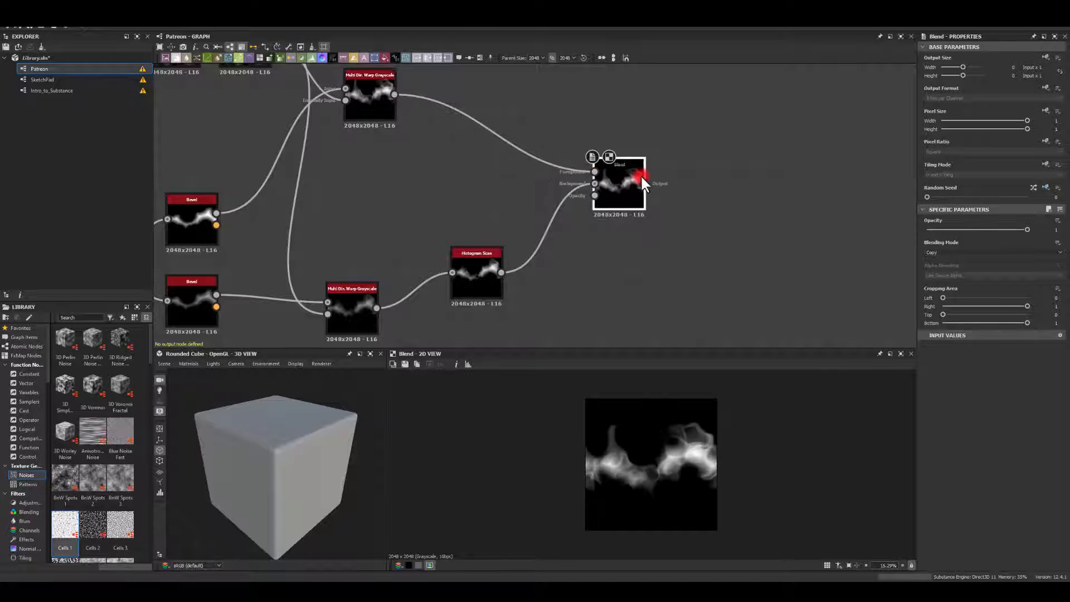
- Try Add (Linear Dodge) on the Blend, but settle on Max (Lighten) as its blending mode with Opacity at 1
{"action": "left_click", "coordinate": [945, 251]}
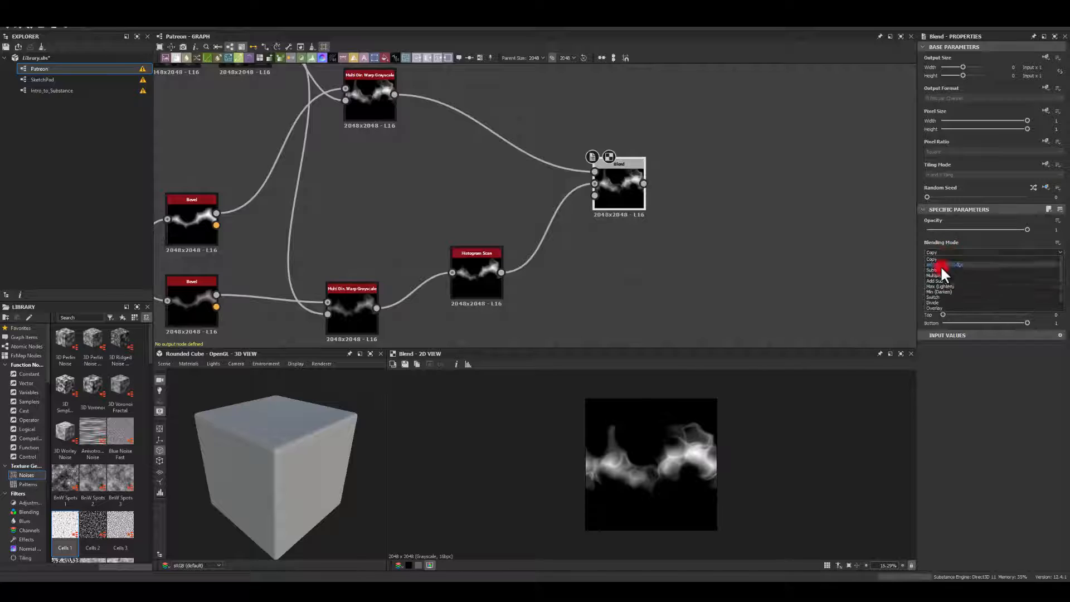
{"action": "left_click", "coordinate": [937, 264]}
{"action": "scroll", "coordinate": [590, 184], "scroll_direction": "up", "scroll_amount": 3}
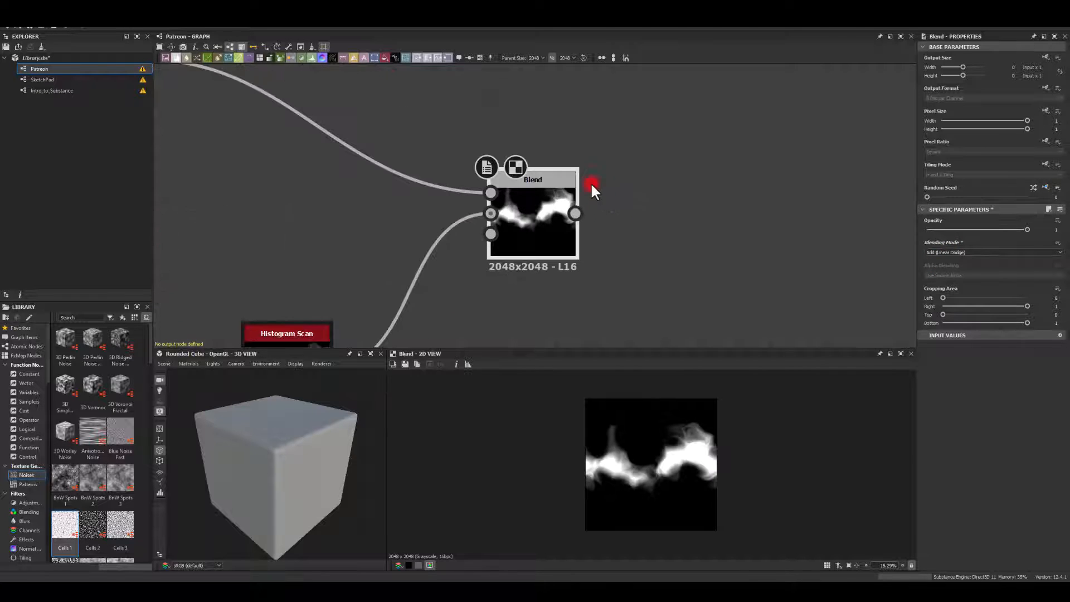
{"action": "left_click", "coordinate": [929, 251]}
{"action": "left_click", "coordinate": [928, 285]}
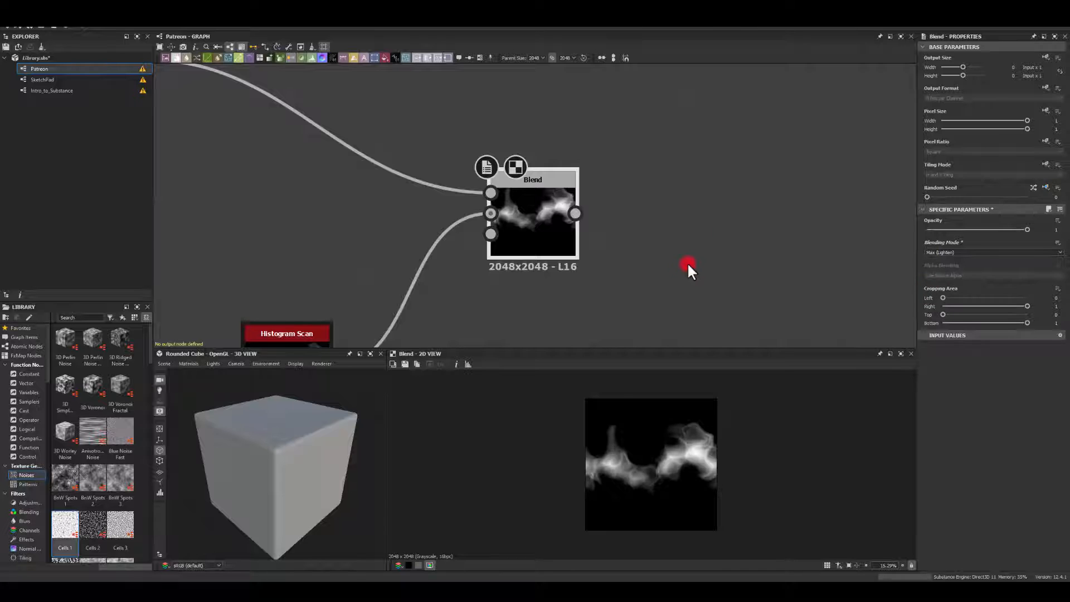
{"action": "left_click_drag", "start_coordinate": [519, 199], "coordinate": [488, 199]}
{"action": "left_click_drag", "start_coordinate": [984, 229], "coordinate": [1066, 234]}
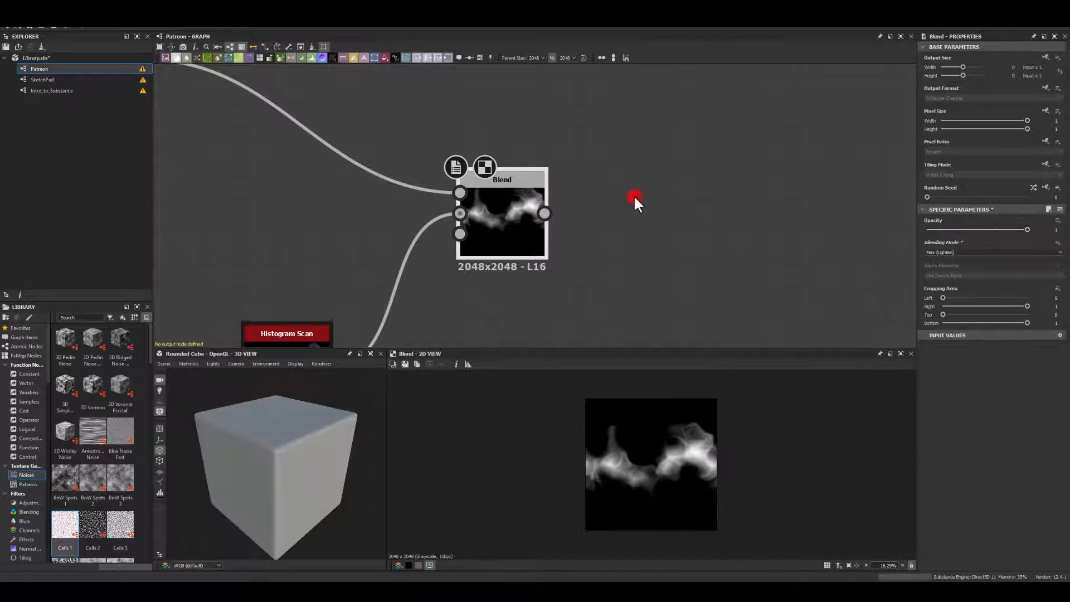
- Add a Blur HQ Grayscale after the Blend and raise its Intensity to 16
{"action": "middle_click_drag", "start_coordinate": [679, 221], "coordinate": [410, 204]}
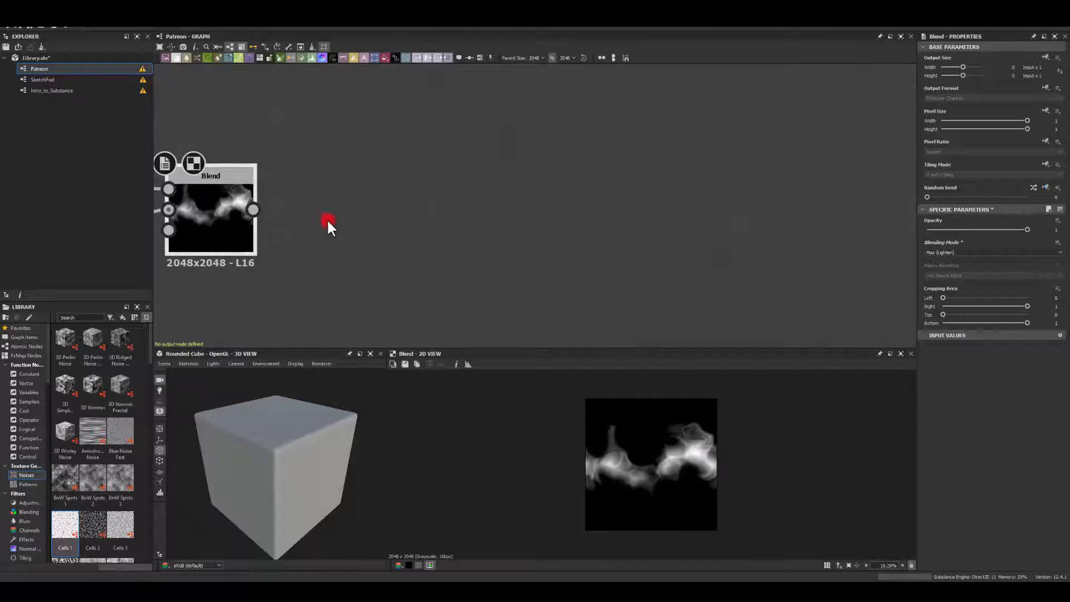
{"action": "left_click_drag", "start_coordinate": [253, 209], "coordinate": [386, 124]}
{"action": "type", "text": "blur"}
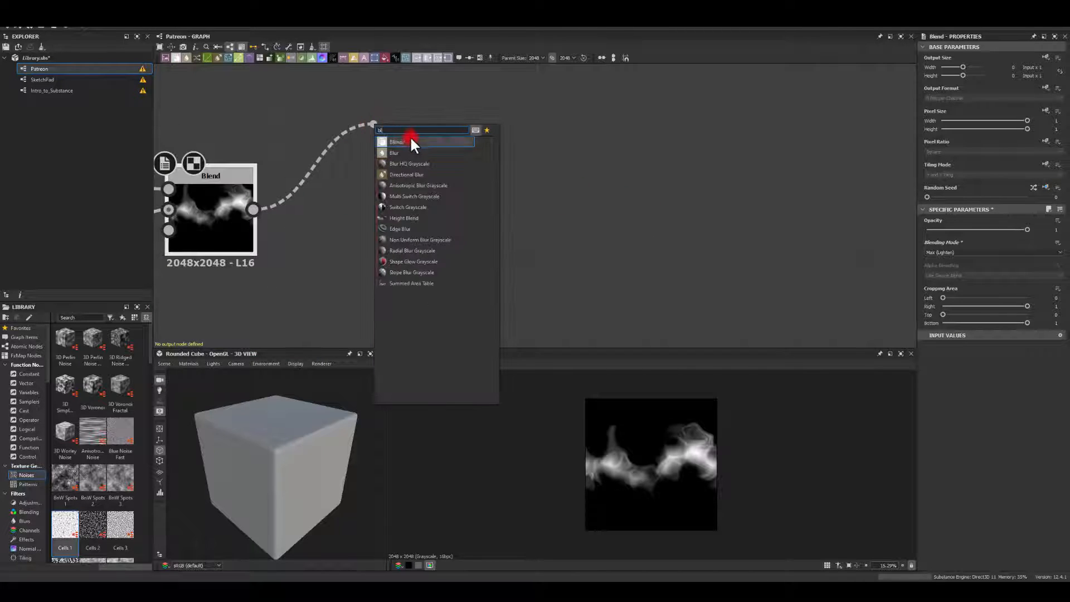
{"action": "left_click", "coordinate": [396, 153]}
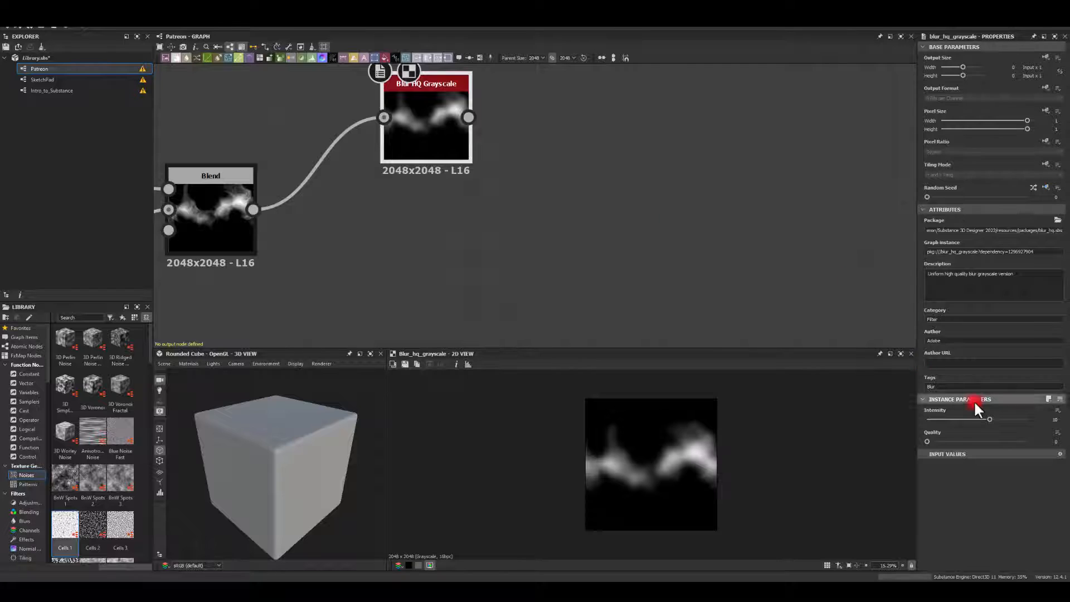
{"action": "left_click_drag", "start_coordinate": [990, 419], "coordinate": [1031, 418]}
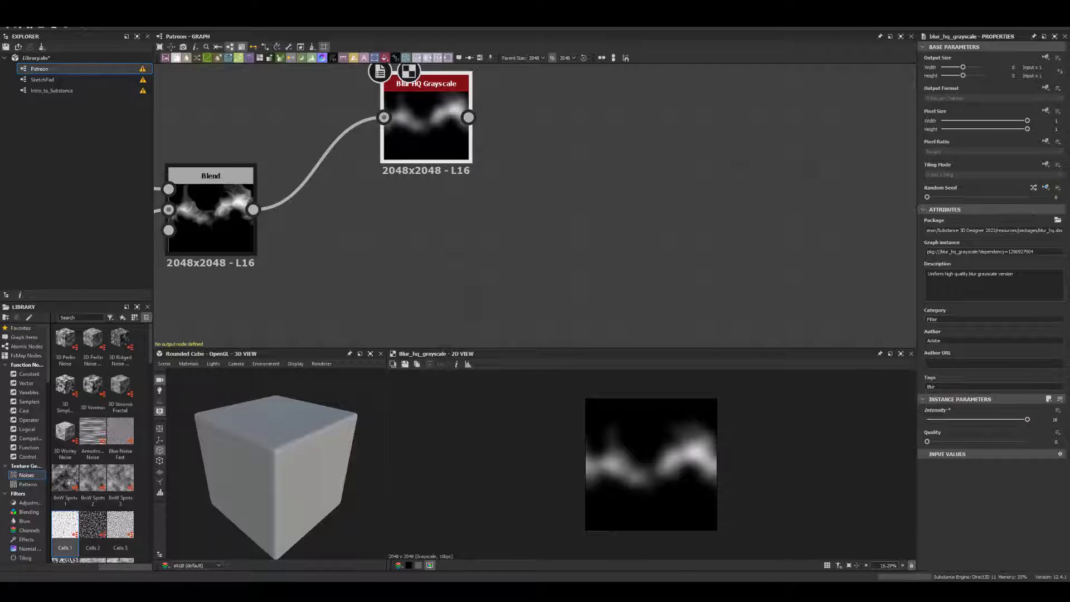
- Add a second Blend with the blur as foreground and the first Blend as background, set to Max (Lighten)
{"action": "left_click_drag", "start_coordinate": [468, 117], "coordinate": [545, 183]}
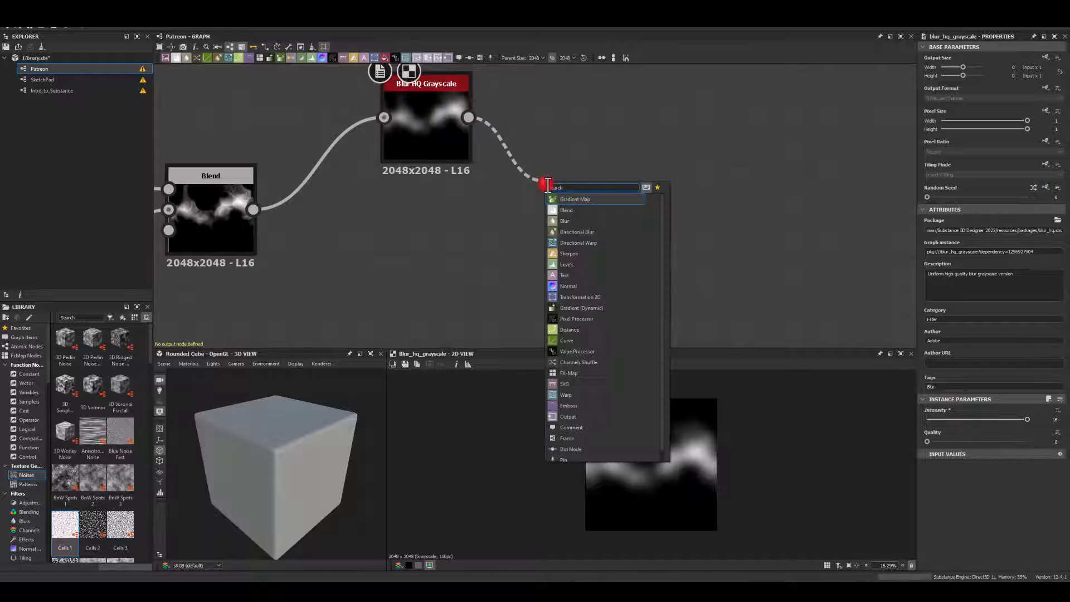
{"action": "left_click", "coordinate": [565, 209]}
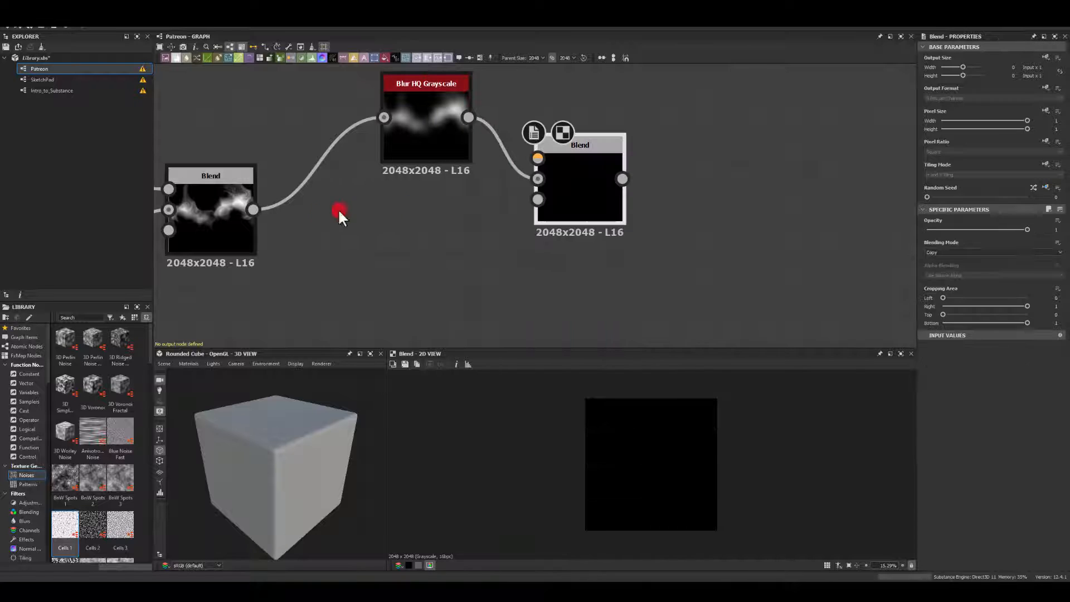
{"action": "left_click_drag", "start_coordinate": [262, 211], "coordinate": [536, 179]}
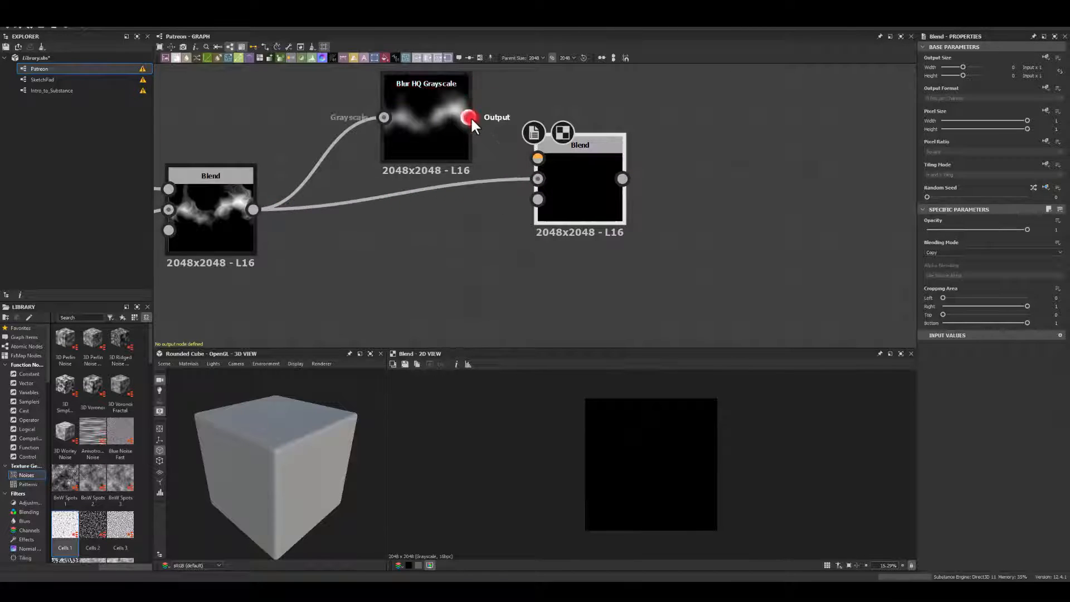
{"action": "left_click_drag", "start_coordinate": [470, 116], "coordinate": [588, 202]}
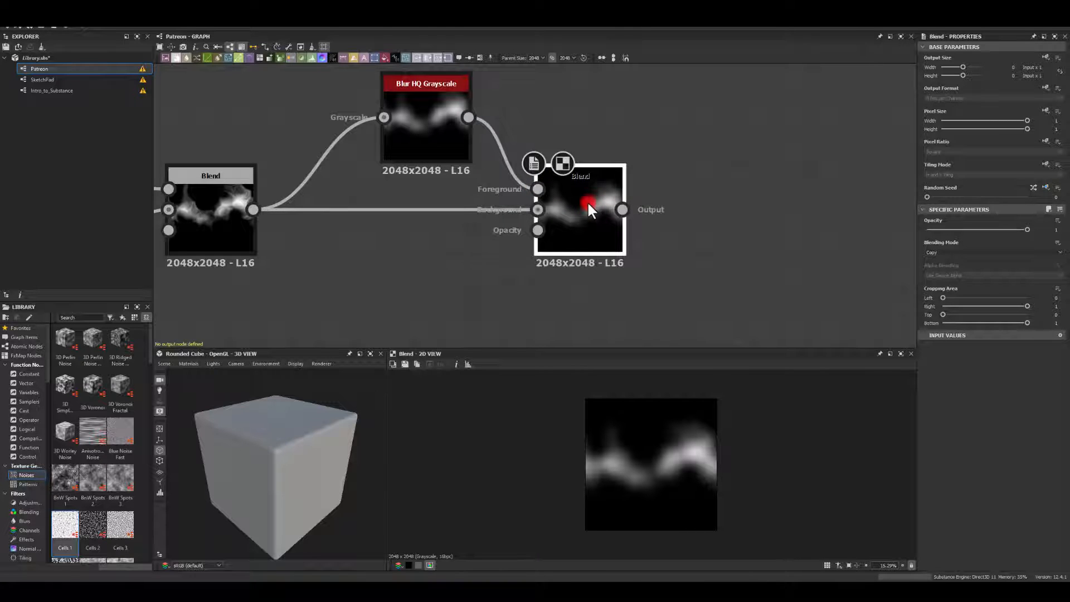
{"action": "left_click", "coordinate": [930, 257]}
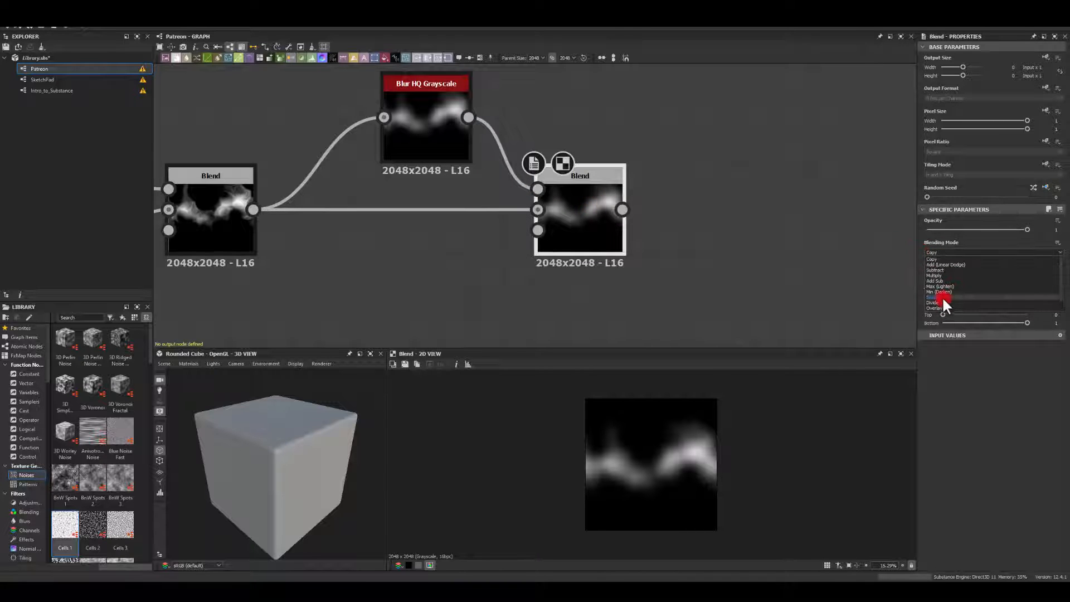
{"action": "left_click", "coordinate": [946, 285]}
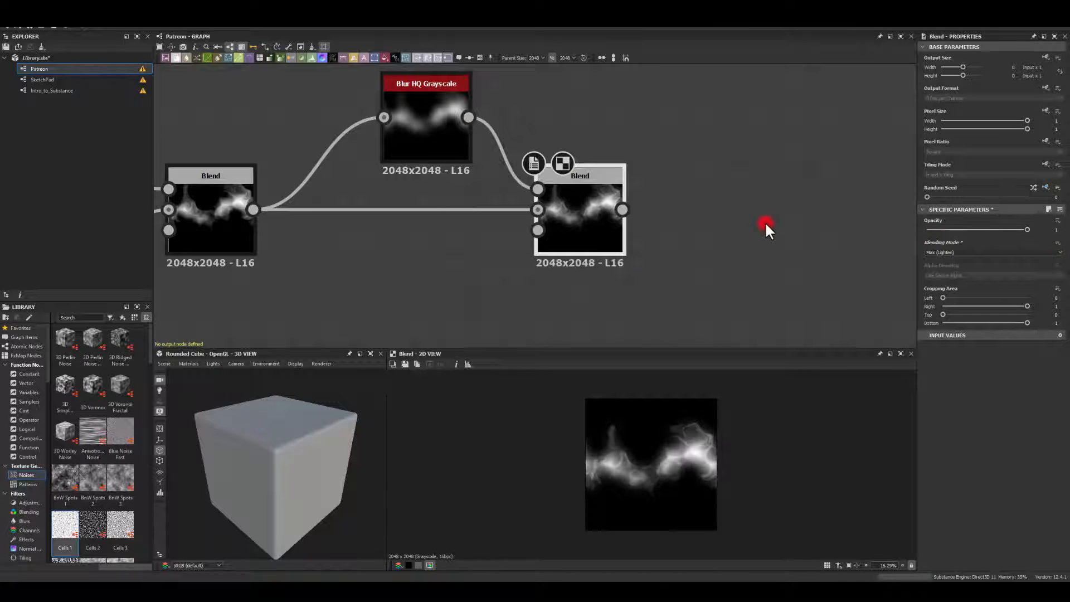
- Add a Multi Directional Warp Grayscale node fed by the second Blend's output
{"action": "middle_click_drag", "start_coordinate": [766, 224], "coordinate": [616, 223]}
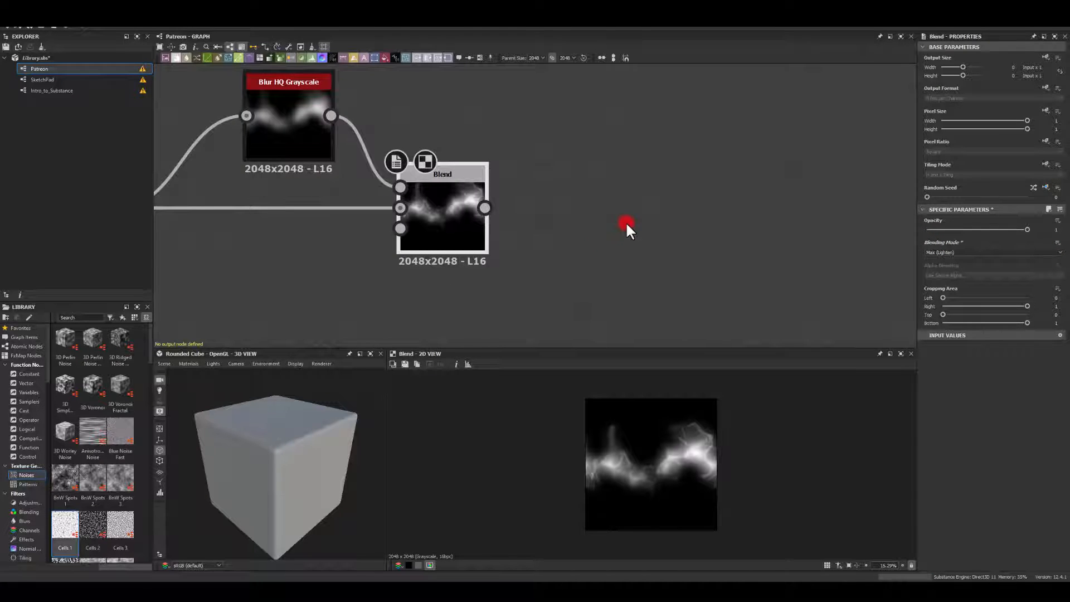
{"action": "middle_click_drag", "start_coordinate": [681, 244], "coordinate": [494, 228]}
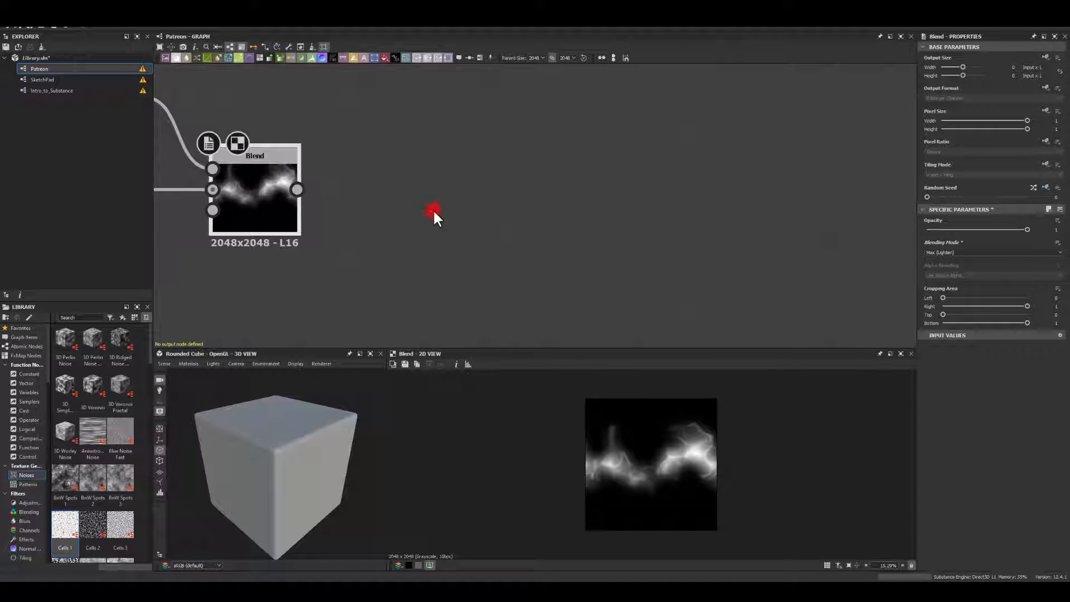
{"action": "middle_click_drag", "start_coordinate": [434, 212], "coordinate": [441, 201]}
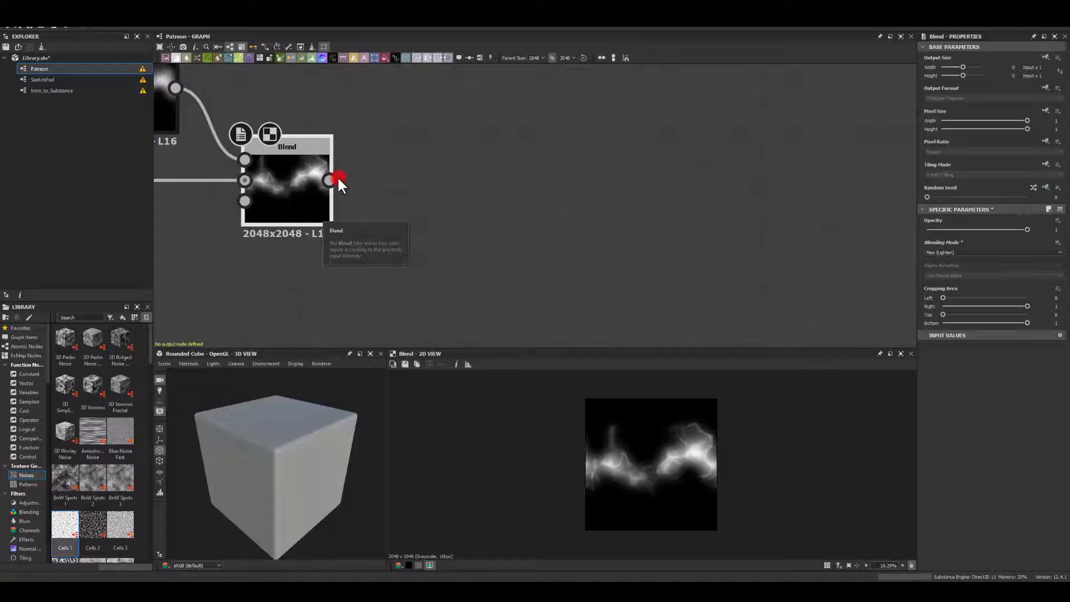
{"action": "left_click_drag", "start_coordinate": [337, 179], "coordinate": [431, 251]}
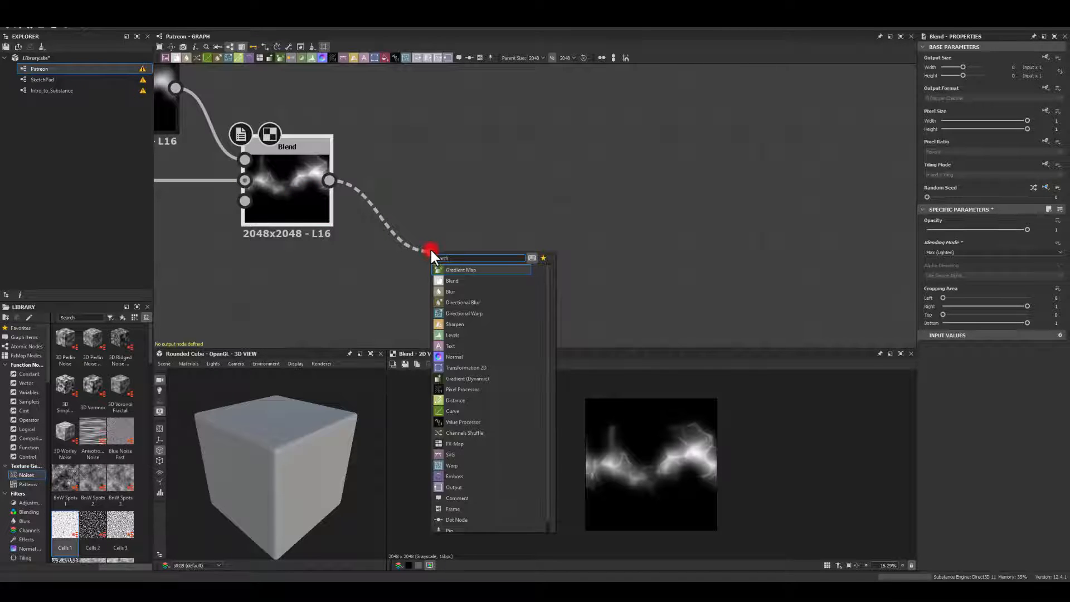
{"action": "type", "text": "war"}
{"action": "left_click", "coordinate": [454, 290]}
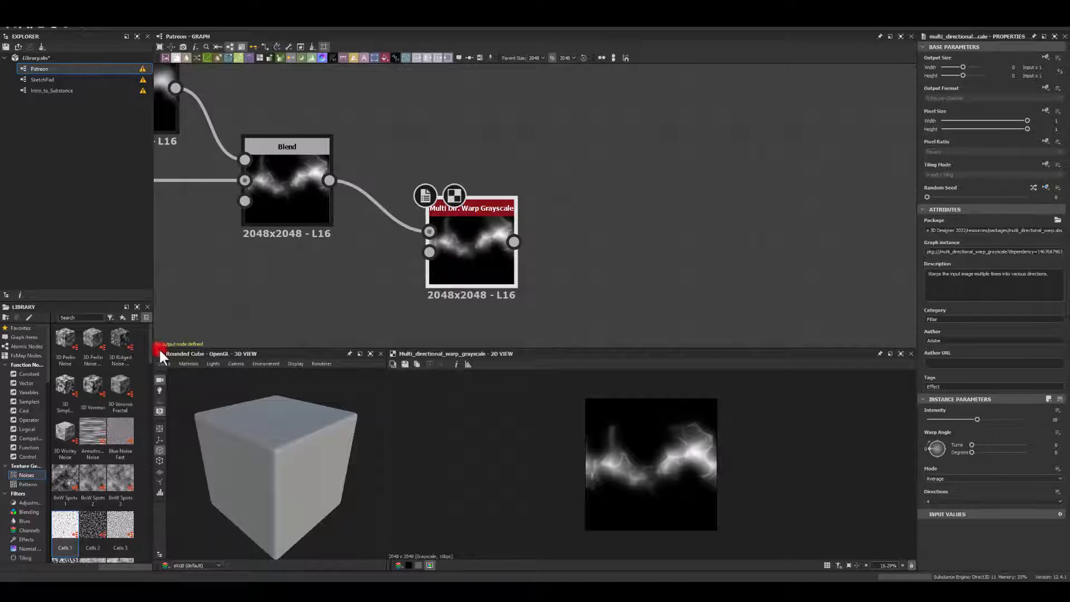
- Add a Perlin Noise node below the second Blend and feed it into a new Blur HQ Grayscale beside it
{"action": "middle_click_drag", "start_coordinate": [303, 279], "coordinate": [330, 190]}
{"action": "left_click", "coordinate": [288, 233]}
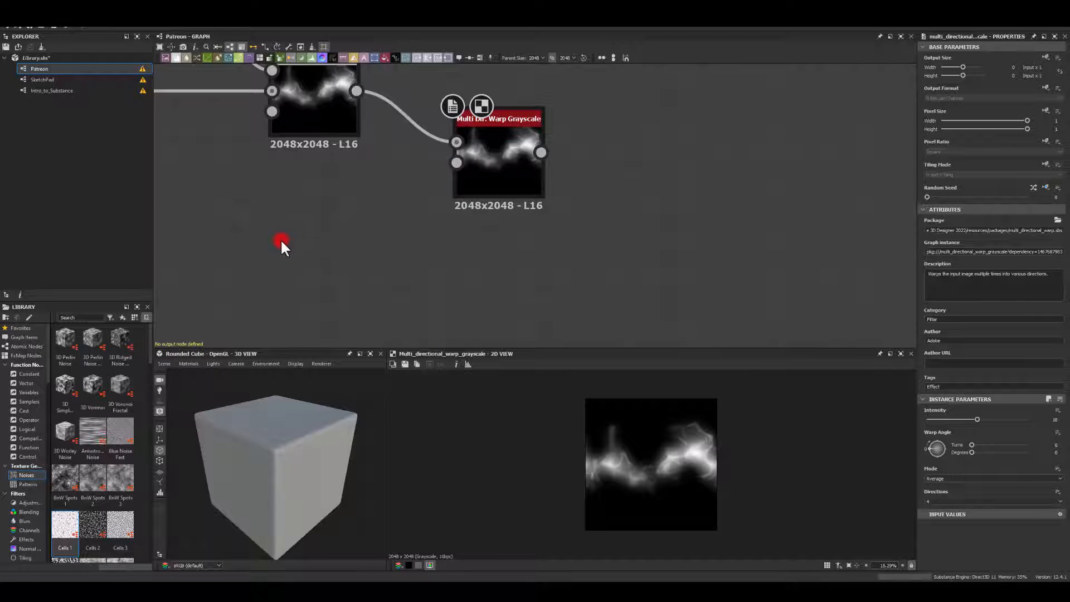
{"action": "key", "text": "space"}
{"action": "type", "text": "perl"}
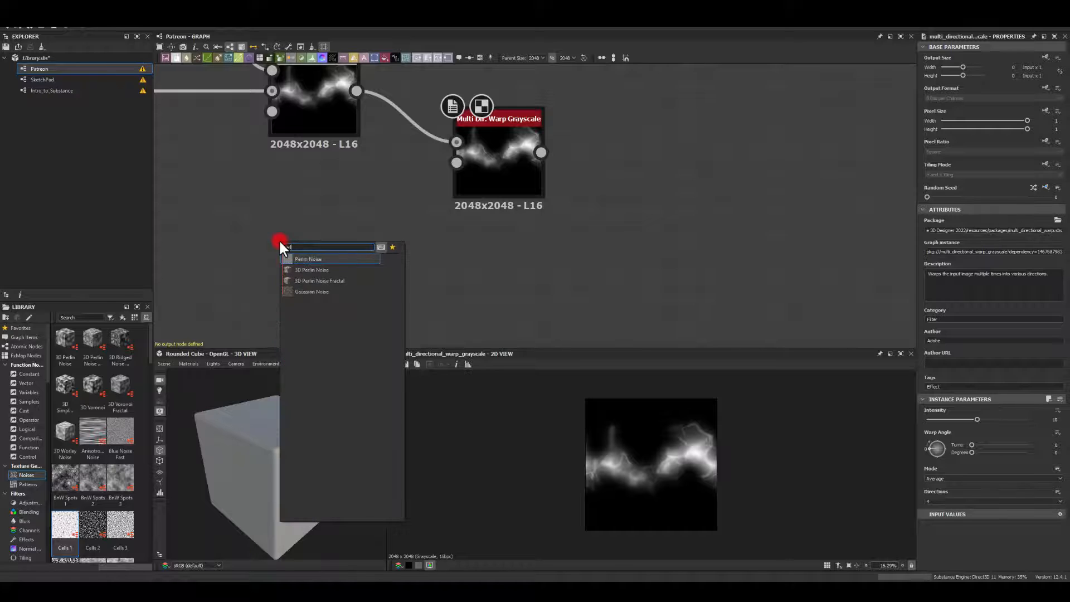
{"action": "key", "text": "Return"}
{"action": "left_click_drag", "start_coordinate": [295, 244], "coordinate": [380, 260]}
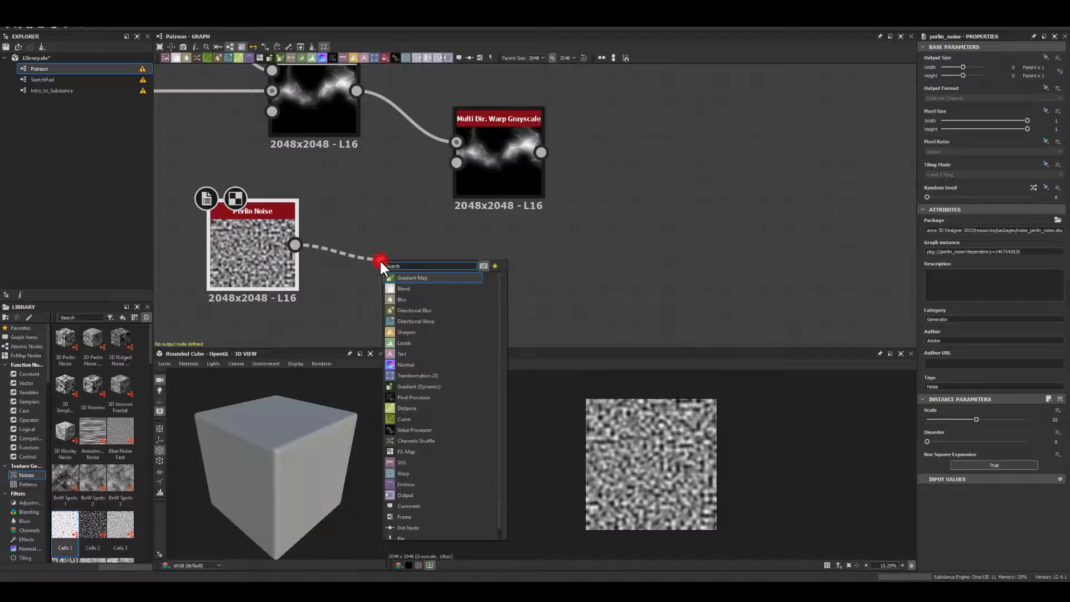
{"action": "type", "text": "bl"}
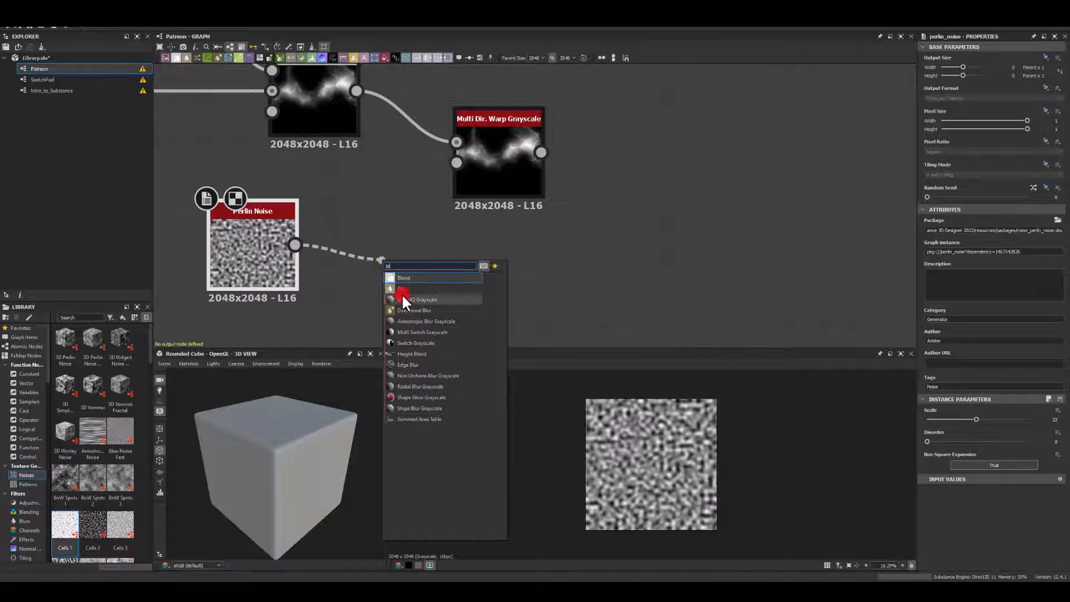
{"action": "left_click", "coordinate": [404, 298]}
{"action": "left_click_drag", "start_coordinate": [396, 243], "coordinate": [360, 235]}
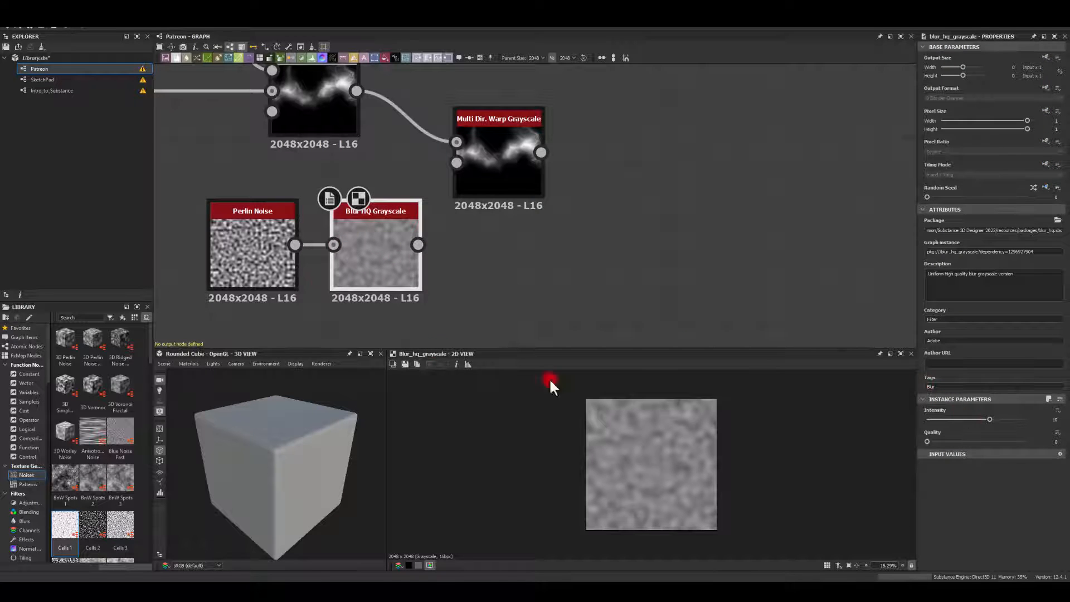
- Set the Perlin Noise Scale to 8 and connect the blurred noise to the new warp's intensity input
{"action": "double_click", "coordinate": [265, 258]}
{"action": "left_click_drag", "start_coordinate": [956, 415], "coordinate": [937, 418]}
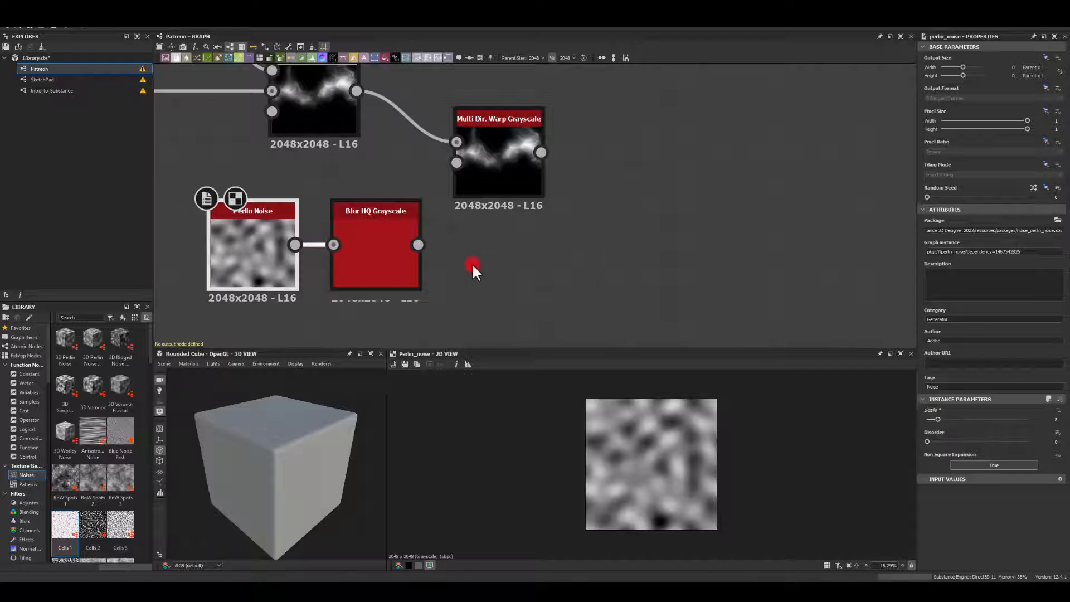
{"action": "left_click", "coordinate": [392, 256]}
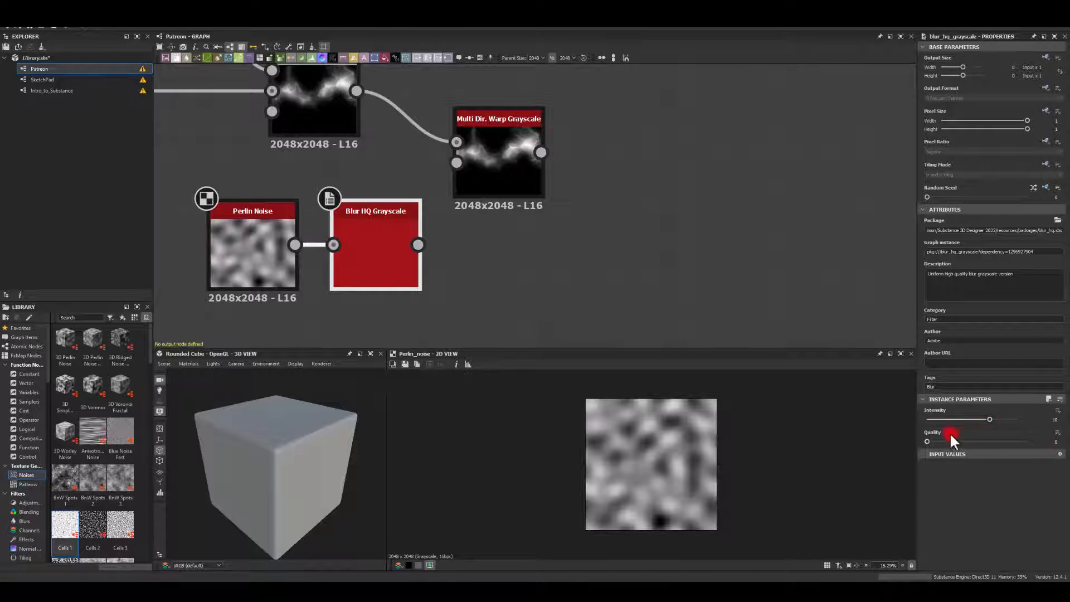
{"action": "double_click", "coordinate": [379, 253]}
{"action": "left_click_drag", "start_coordinate": [419, 245], "coordinate": [458, 163]}
- Try several Intensity values on the new Multi Directional Warp, including 100, and set it to 90
{"action": "double_click", "coordinate": [480, 168]}
{"action": "middle_click_drag", "start_coordinate": [664, 172], "coordinate": [628, 200]}
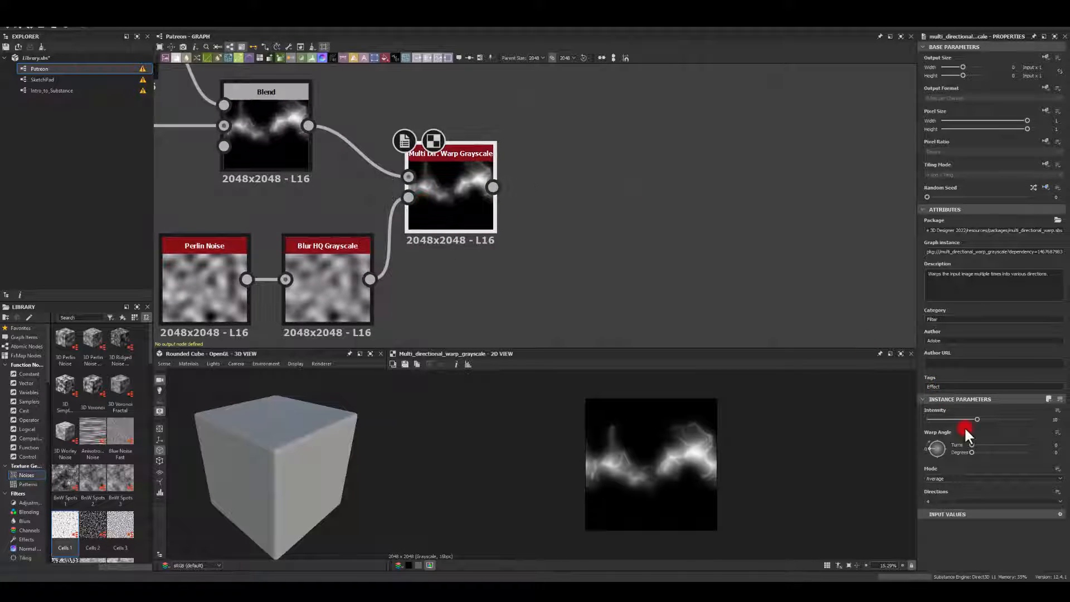
{"action": "left_click_drag", "start_coordinate": [977, 419], "coordinate": [1067, 427]}
{"action": "key", "text": "Return"}
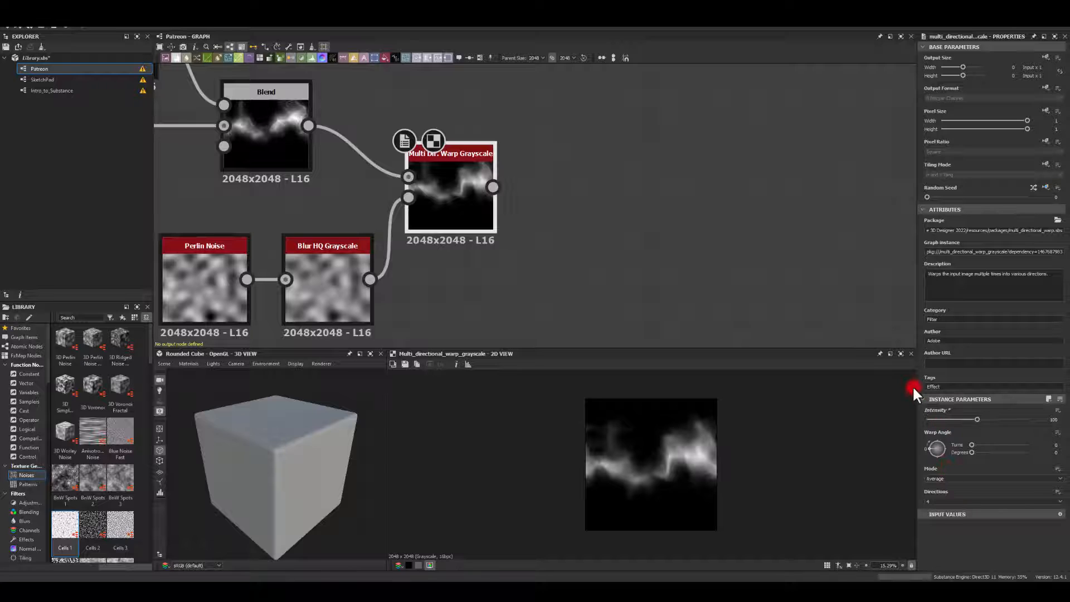
{"action": "mouse_move", "coordinate": [978, 419]}
{"action": "left_mouse_down"}
{"action": "mouse_move", "coordinate": [1013, 419]}
{"action": "mouse_move", "coordinate": [959, 419]}
{"action": "left_mouse_up"}
{"action": "left_click", "coordinate": [1051, 421]}
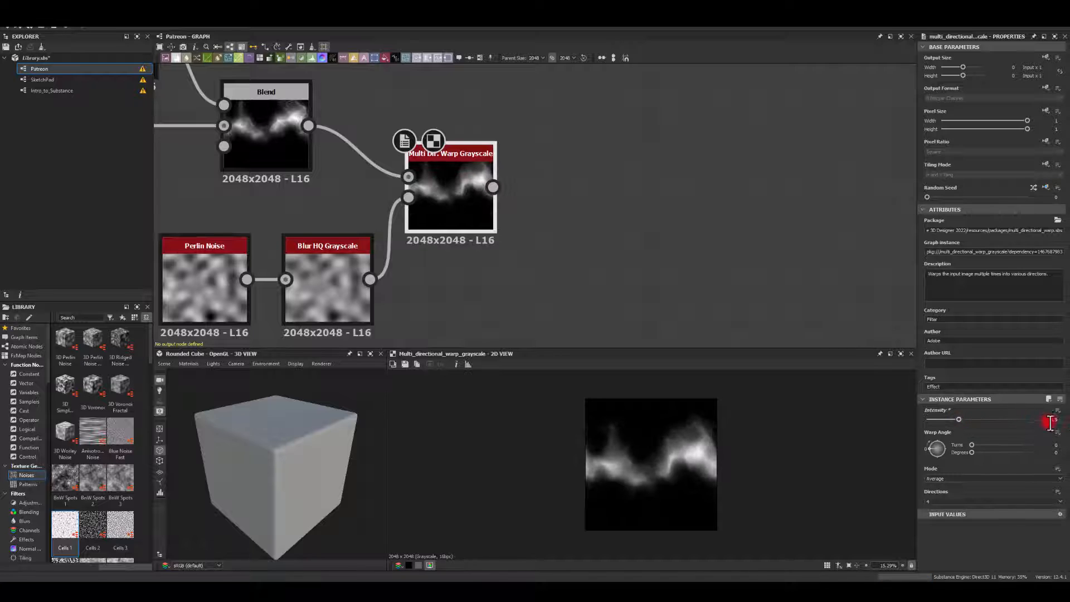
{"action": "left_click_drag", "start_coordinate": [1050, 422], "coordinate": [1066, 421]}
{"action": "type", "text": "100"}
{"action": "key", "text": "Return"}
{"action": "type", "text": "90"}
{"action": "key", "text": "Return"}
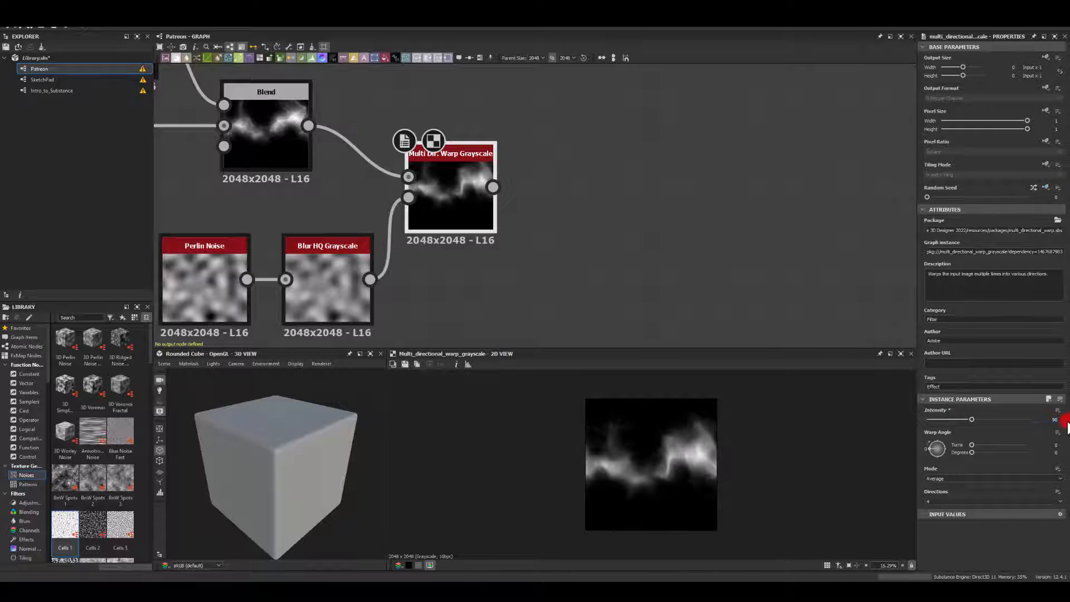
- Set the new Multi Directional Warp's Mode to Min and its Warp Angle to 140 degrees
{"action": "left_click", "coordinate": [933, 476]}
{"action": "left_click", "coordinate": [931, 493]}
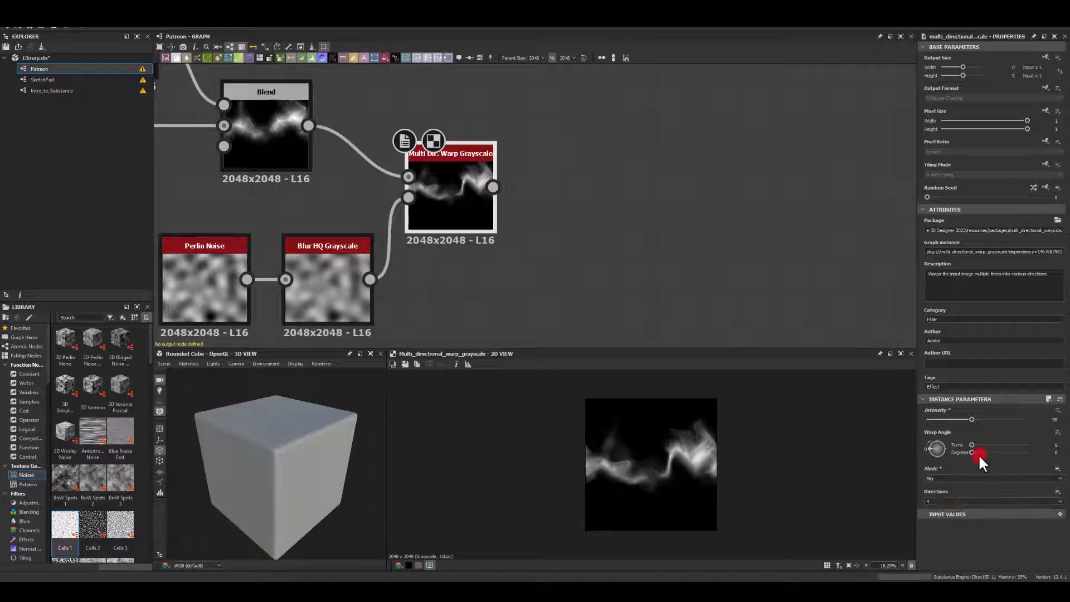
{"action": "left_click_drag", "start_coordinate": [977, 454], "coordinate": [995, 455]}
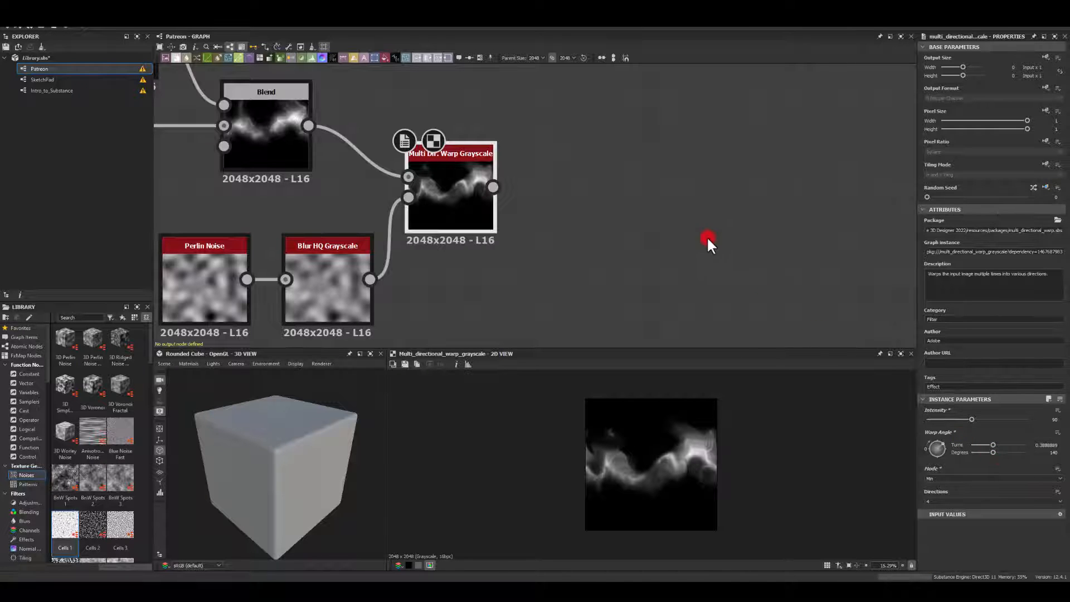
- Add a Blend node with the new Multi Directional Warp as background and the previous Blend's output as foreground
{"action": "middle_click_drag", "start_coordinate": [613, 175], "coordinate": [583, 229]}
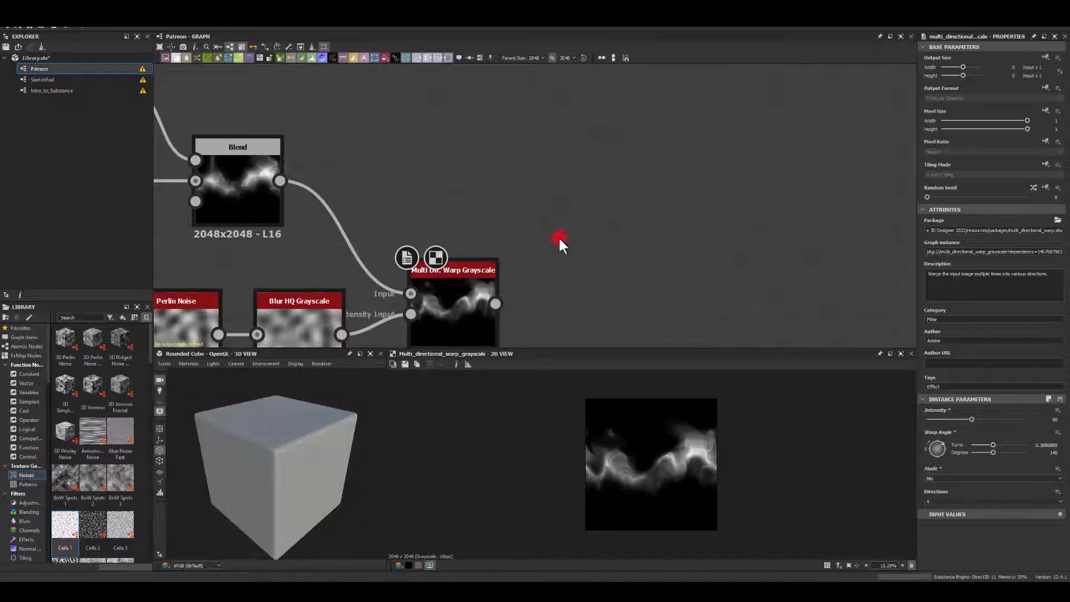
{"action": "left_click_drag", "start_coordinate": [495, 304], "coordinate": [557, 205]}
{"action": "type", "text": "bl"}
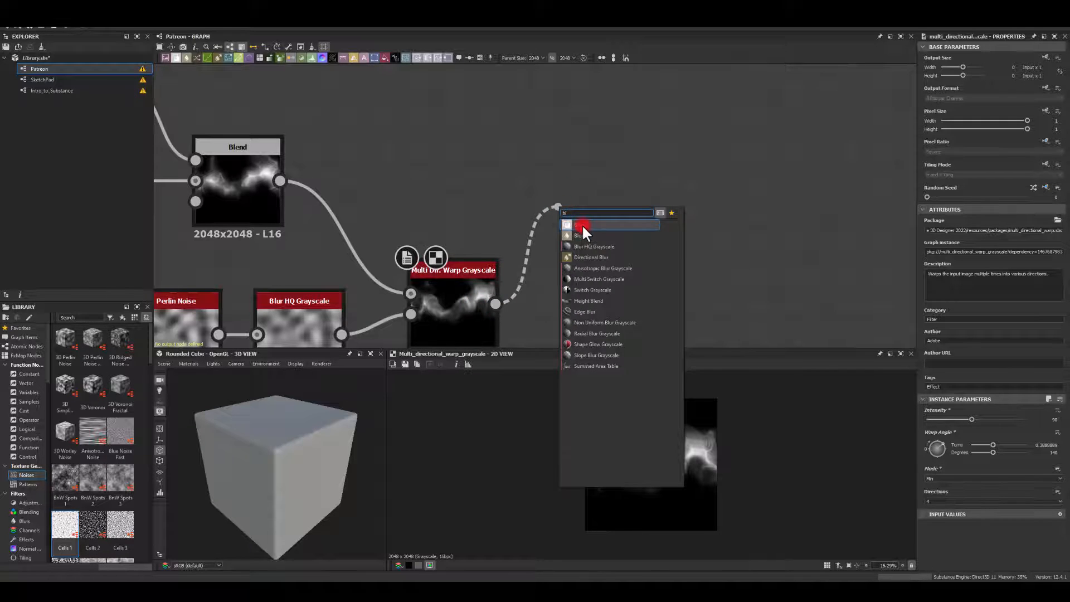
{"action": "left_click", "coordinate": [581, 224]}
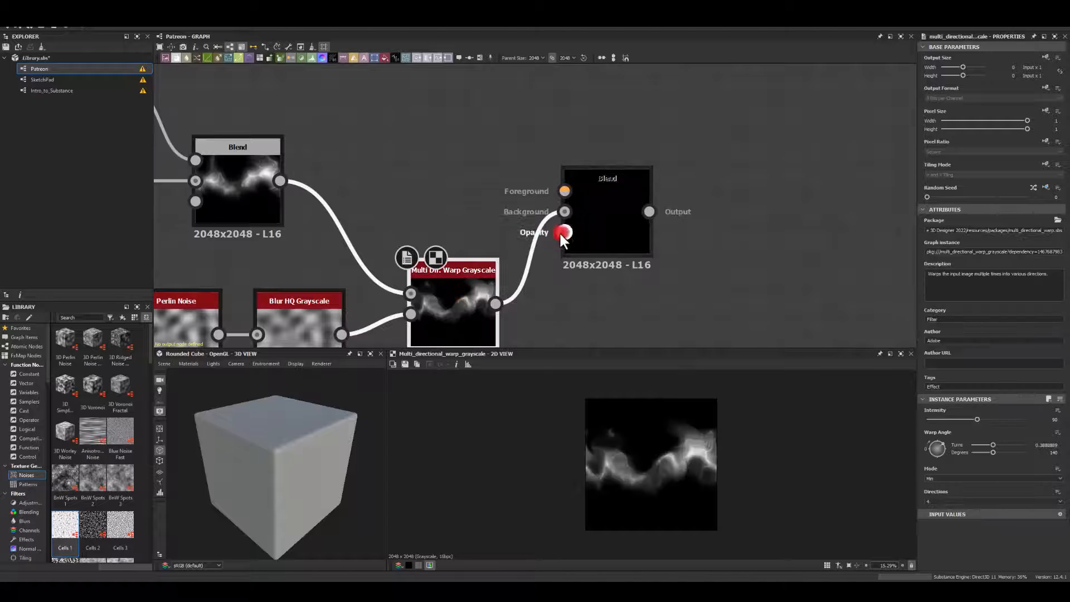
{"action": "left_click_drag", "start_coordinate": [280, 181], "coordinate": [558, 188]}
{"action": "left_click", "coordinate": [594, 210]}
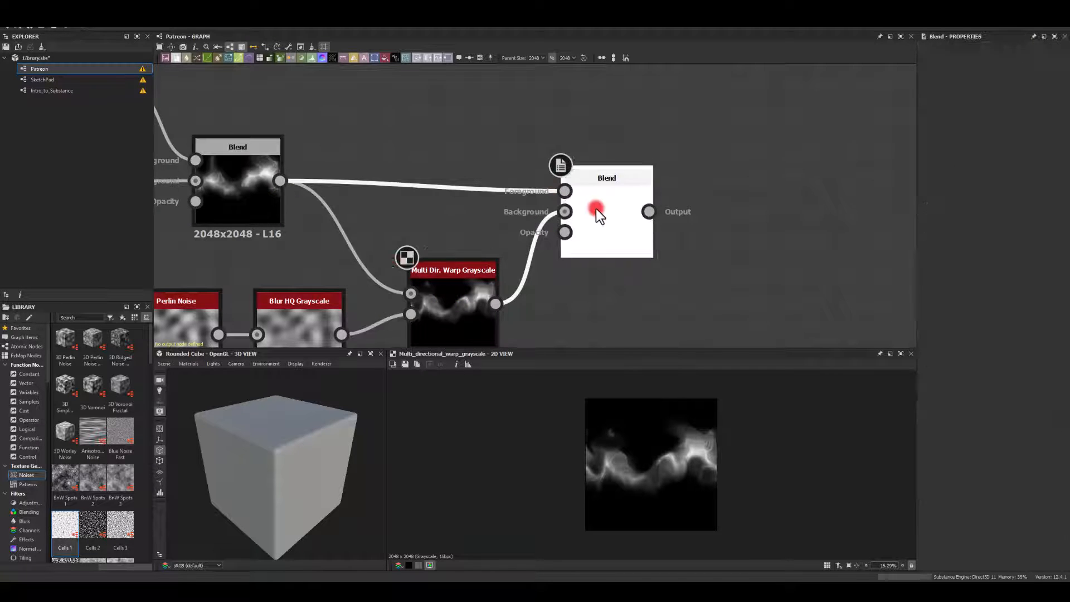
- Set the new Blend's Blending Mode to Max (Lighten) and its Opacity to 0.7
{"action": "left_click", "coordinate": [940, 251]}
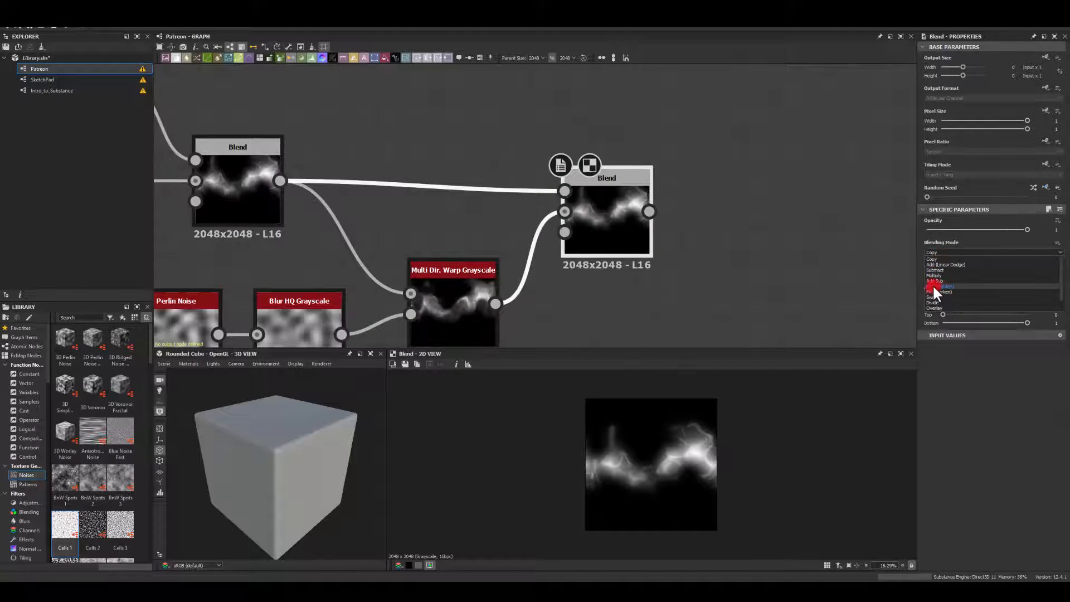
{"action": "left_click", "coordinate": [934, 286]}
{"action": "left_click_drag", "start_coordinate": [978, 229], "coordinate": [1049, 230]}
{"action": "left_click", "coordinate": [1050, 230]}
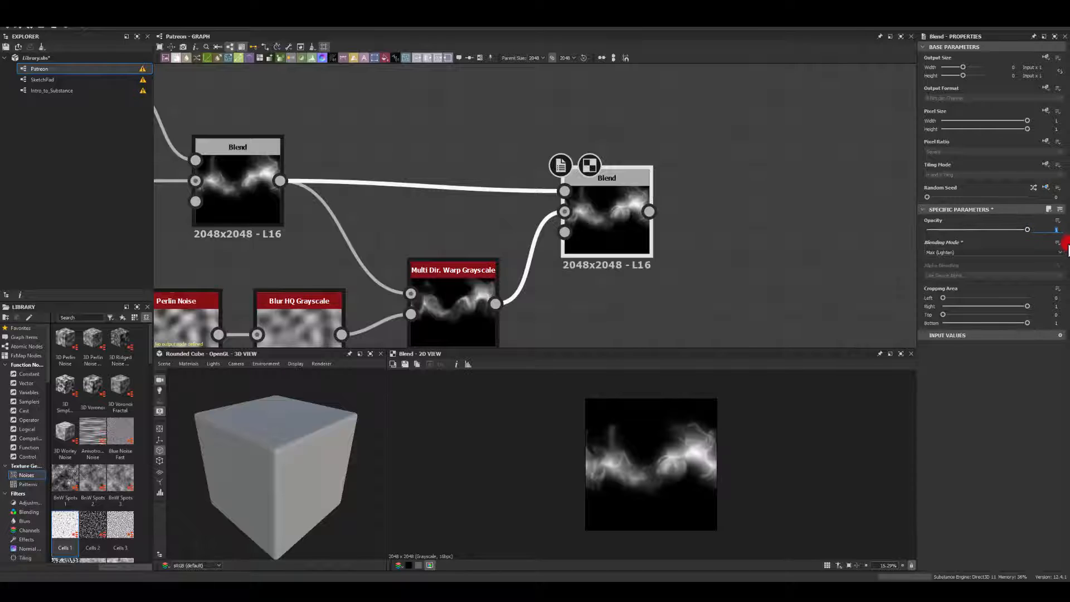
{"action": "type", "text": "0.7"}
{"action": "key", "text": "Return"}
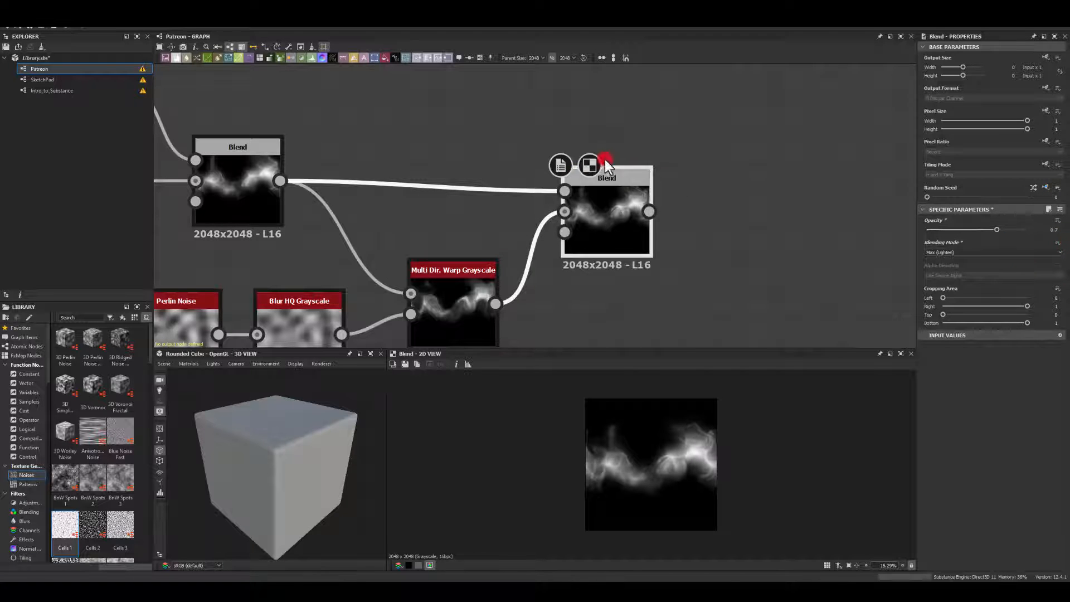
{"action": "left_click_drag", "start_coordinate": [604, 205], "coordinate": [573, 206]}
- Compare the new Blend's output up close with the output of the upper Multi Directional Warp near the graph's start
{"action": "middle_click_drag", "start_coordinate": [663, 154], "coordinate": [460, 161]}
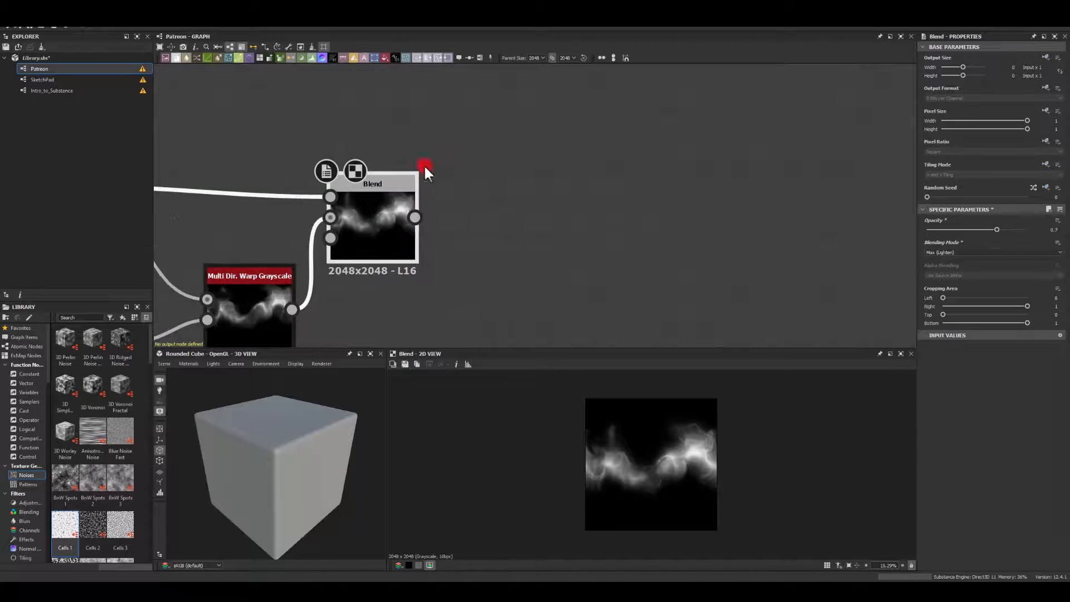
{"action": "scroll", "coordinate": [674, 478], "scroll_direction": "up", "scroll_amount": 4}
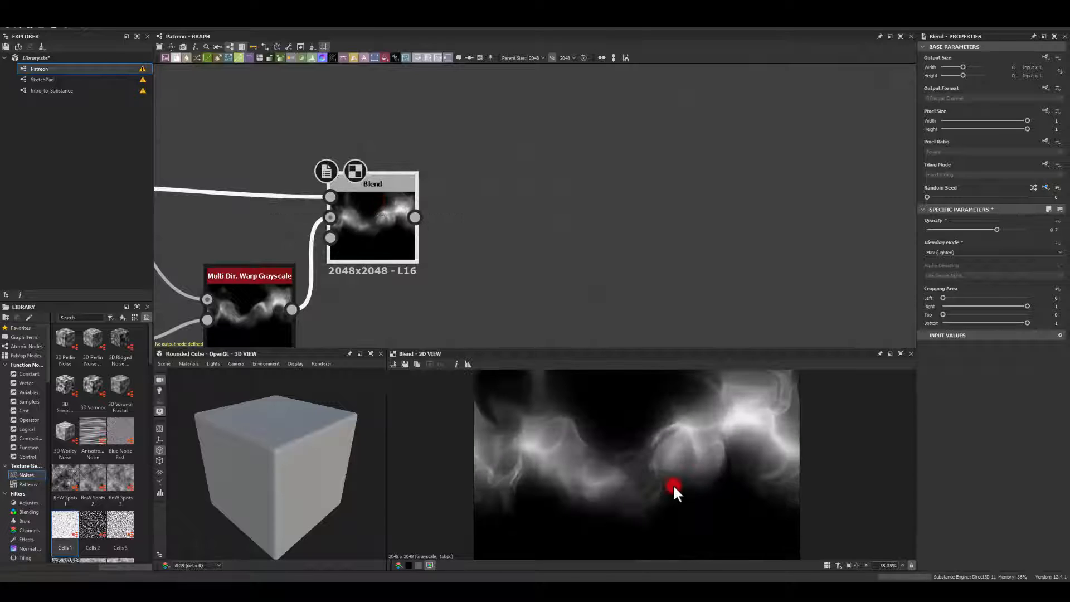
{"action": "scroll", "coordinate": [634, 447], "scroll_direction": "down", "scroll_amount": 2}
{"action": "scroll", "coordinate": [633, 443], "scroll_direction": "down", "scroll_amount": 1}
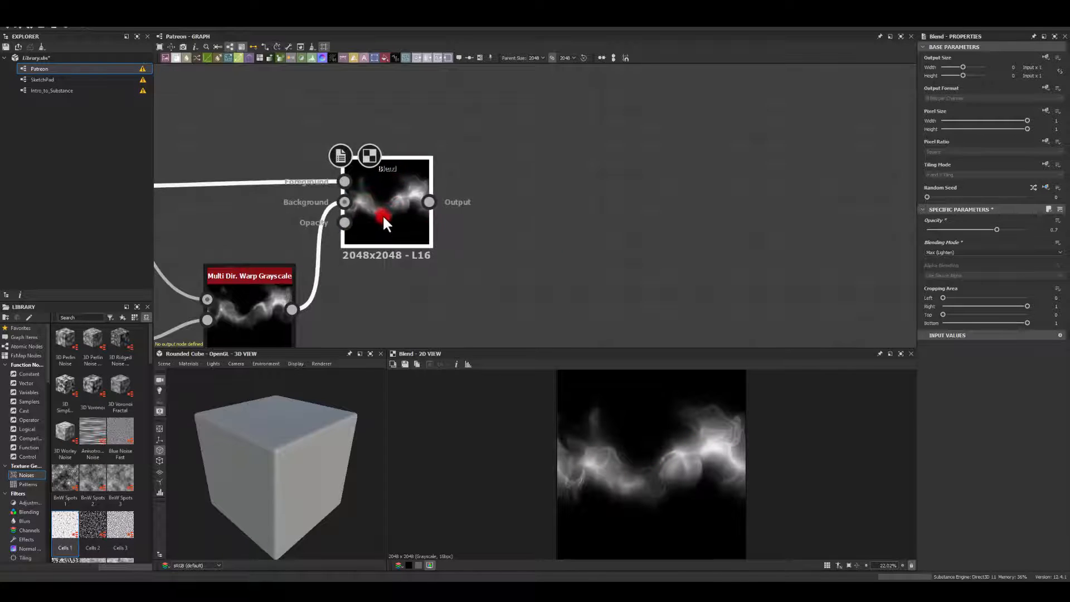
{"action": "scroll", "coordinate": [500, 225], "scroll_direction": "down", "scroll_amount": 2}
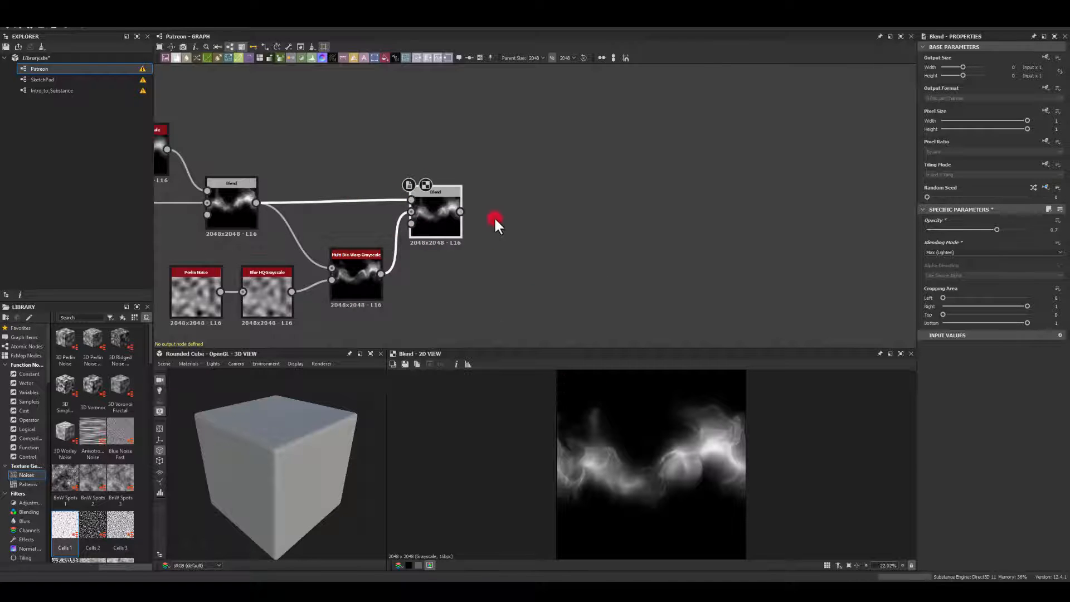
{"action": "middle_click_drag", "start_coordinate": [277, 148], "coordinate": [641, 140]}
{"action": "middle_click_drag", "start_coordinate": [363, 165], "coordinate": [592, 158]}
{"action": "scroll", "coordinate": [373, 197], "scroll_direction": "down", "scroll_amount": 3}
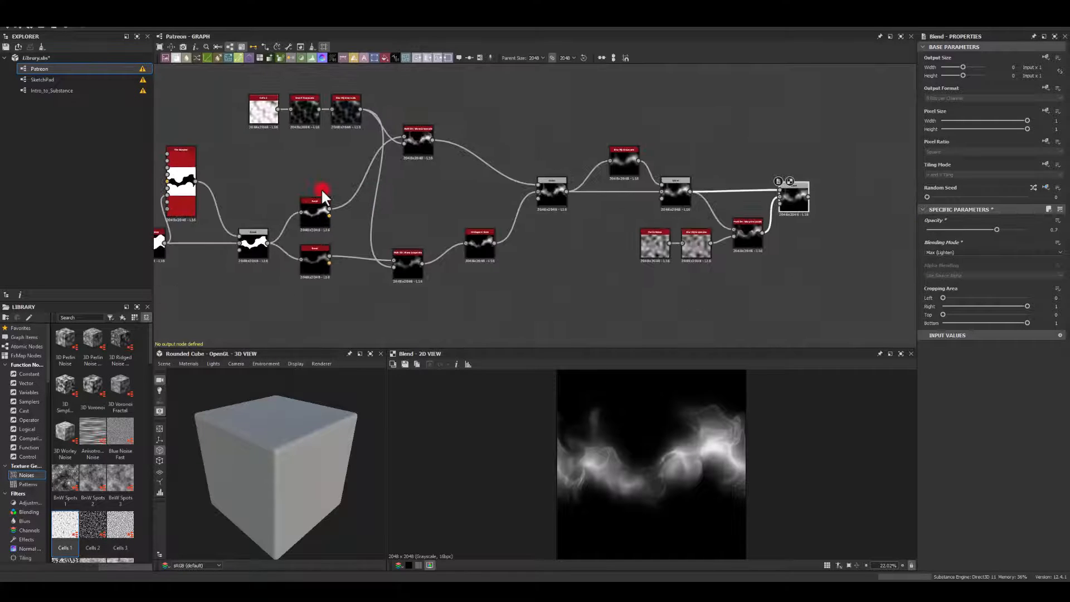
{"action": "middle_click_drag", "start_coordinate": [426, 183], "coordinate": [374, 176]}
{"action": "scroll", "coordinate": [373, 178], "scroll_direction": "up", "scroll_amount": 3}
{"action": "left_click", "coordinate": [355, 126]}
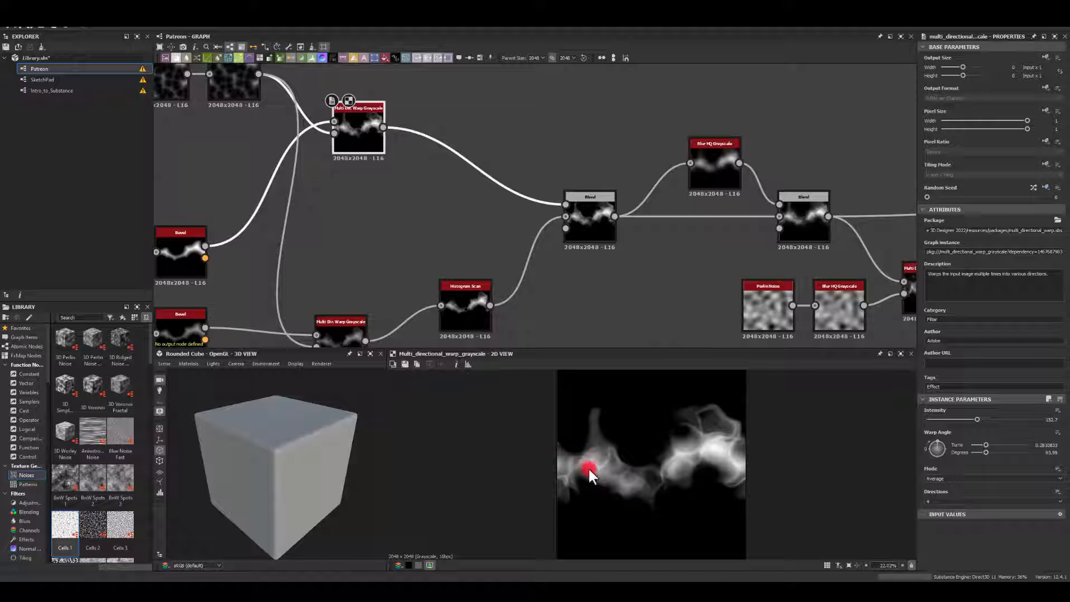
{"action": "scroll", "coordinate": [580, 456], "scroll_direction": "up", "scroll_amount": 3}
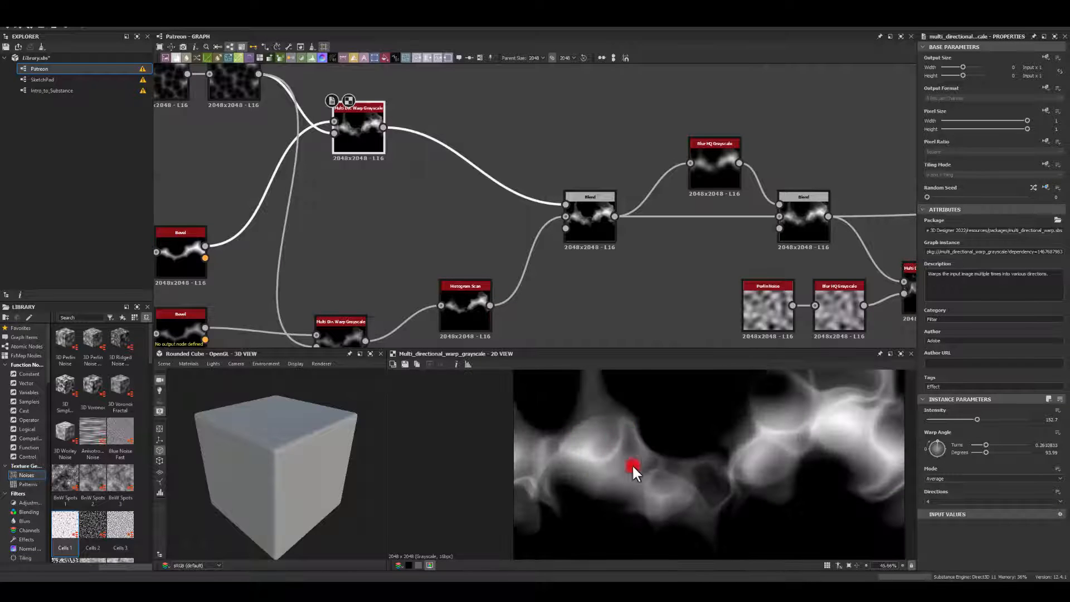
{"action": "scroll", "coordinate": [891, 390], "scroll_direction": "down", "scroll_amount": 6}
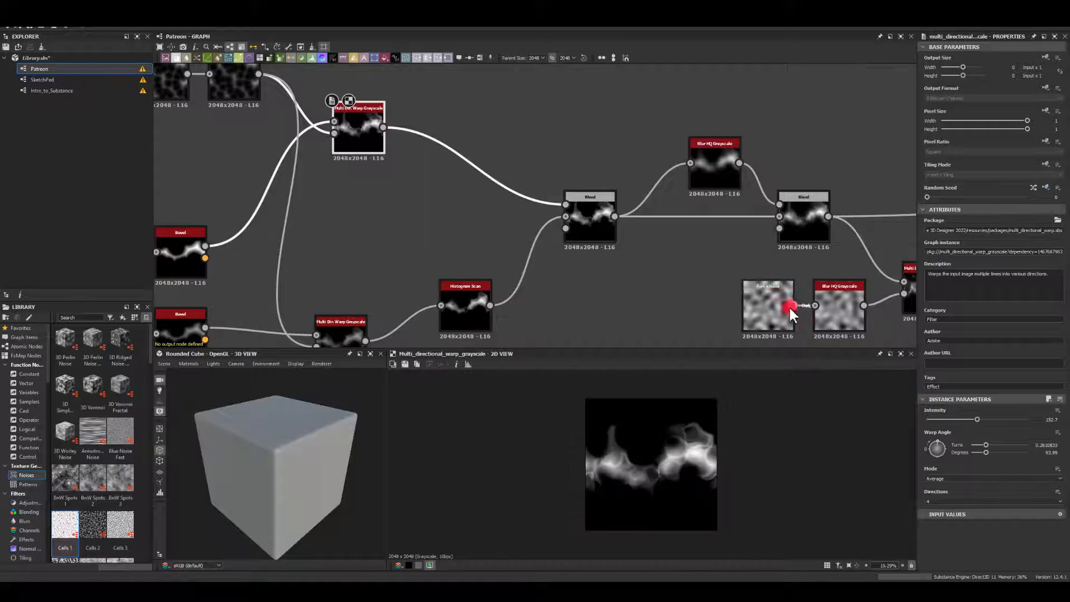
{"action": "middle_click_drag", "start_coordinate": [787, 305], "coordinate": [677, 290]}
{"action": "middle_click_drag", "start_coordinate": [888, 257], "coordinate": [648, 214]}
{"action": "double_click", "coordinate": [640, 168]}
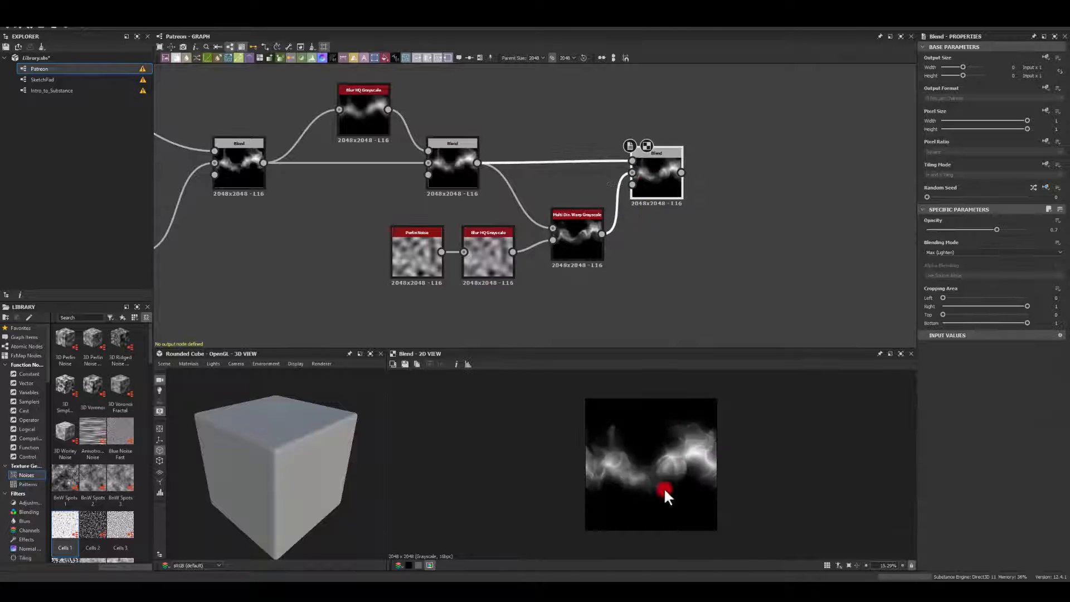
{"action": "scroll", "coordinate": [634, 471], "scroll_direction": "up", "scroll_amount": 5}
{"action": "scroll", "coordinate": [571, 434], "scroll_direction": "down", "scroll_amount": 1}
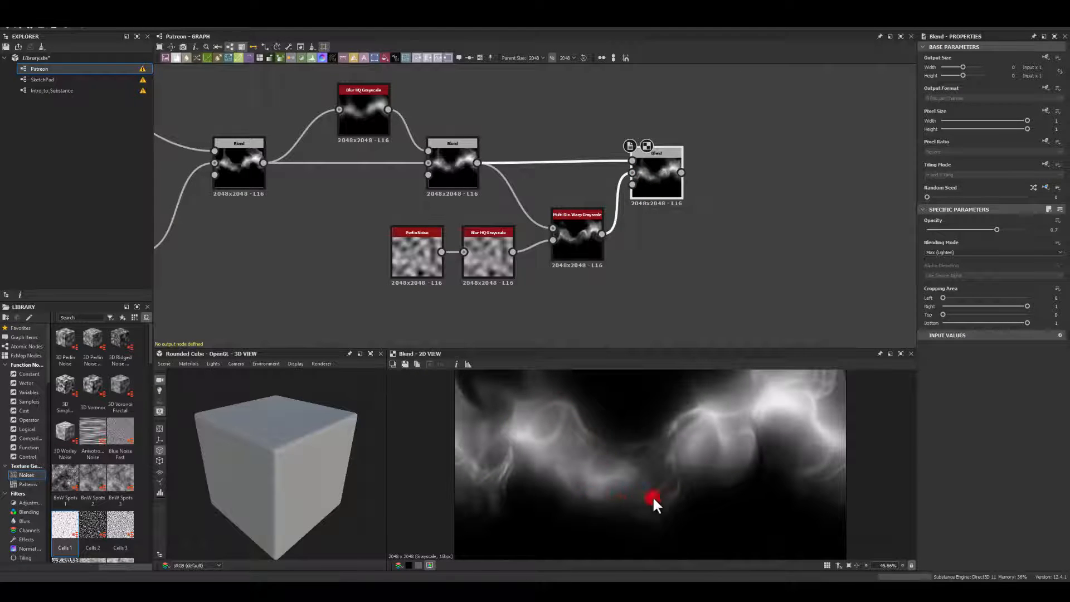
{"action": "scroll", "coordinate": [763, 441], "scroll_direction": "down", "scroll_amount": 4}
- Add another Multi Directional Warp Grayscale node fed by the last Blend and place it above and beyond that Blend
{"action": "middle_click_drag", "start_coordinate": [745, 258], "coordinate": [634, 274]}
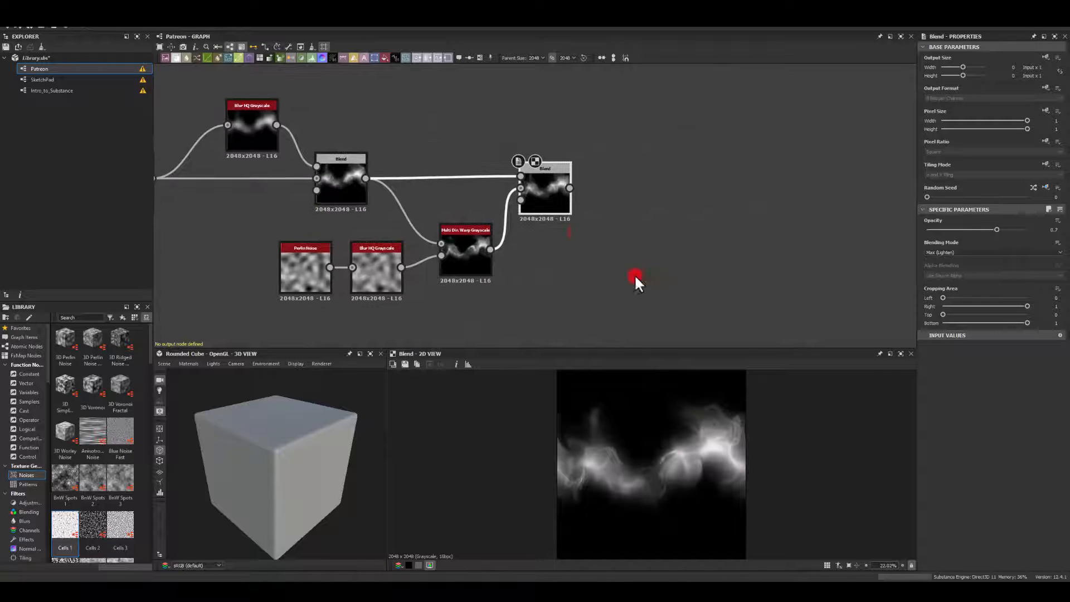
{"action": "middle_click_drag", "start_coordinate": [660, 234], "coordinate": [568, 216]}
{"action": "middle_click_drag", "start_coordinate": [534, 171], "coordinate": [516, 208]}
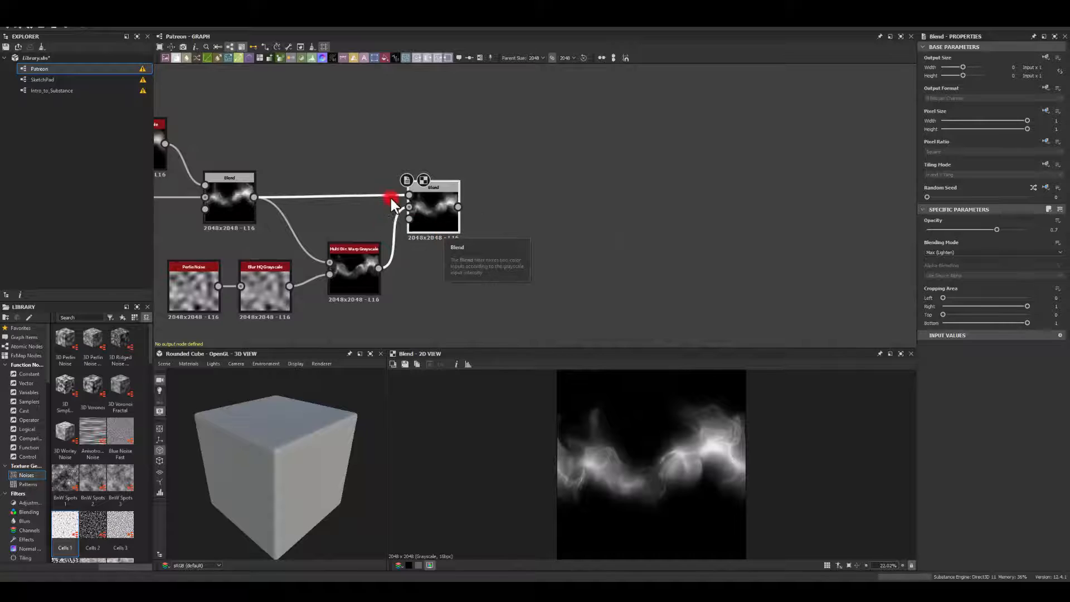
{"action": "middle_click_drag", "start_coordinate": [650, 146], "coordinate": [605, 189]}
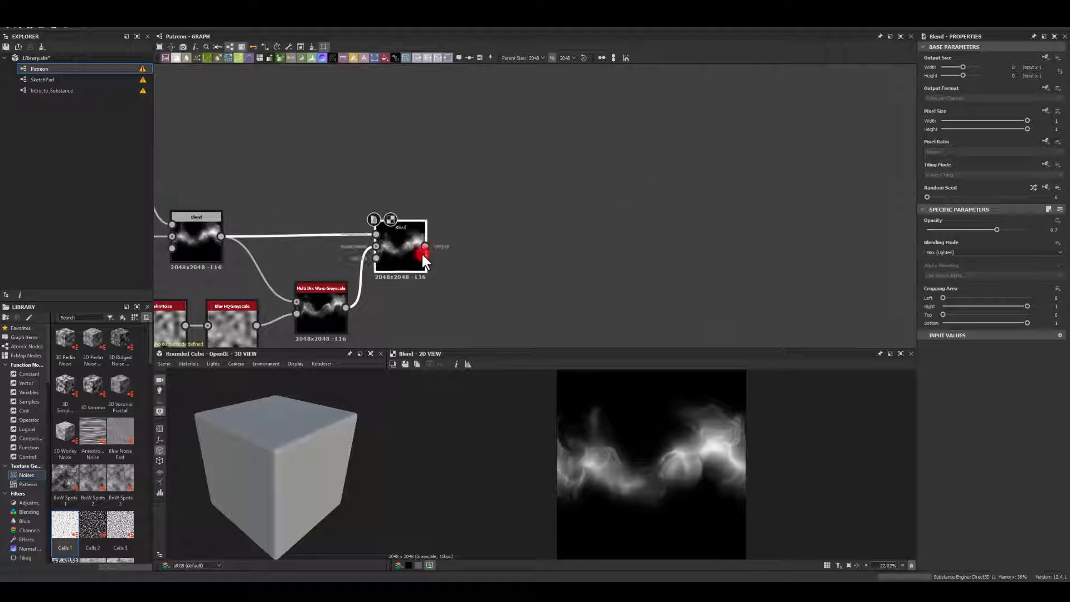
{"action": "left_click", "coordinate": [322, 305]}
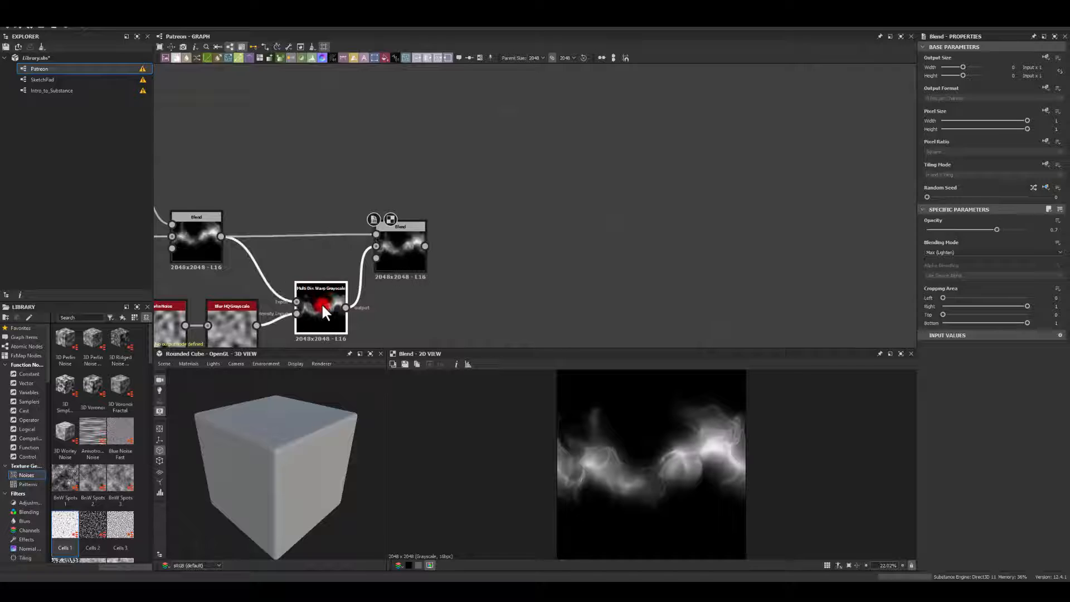
{"action": "left_click_drag", "start_coordinate": [423, 245], "coordinate": [523, 175]}
{"action": "type", "text": "warp"}
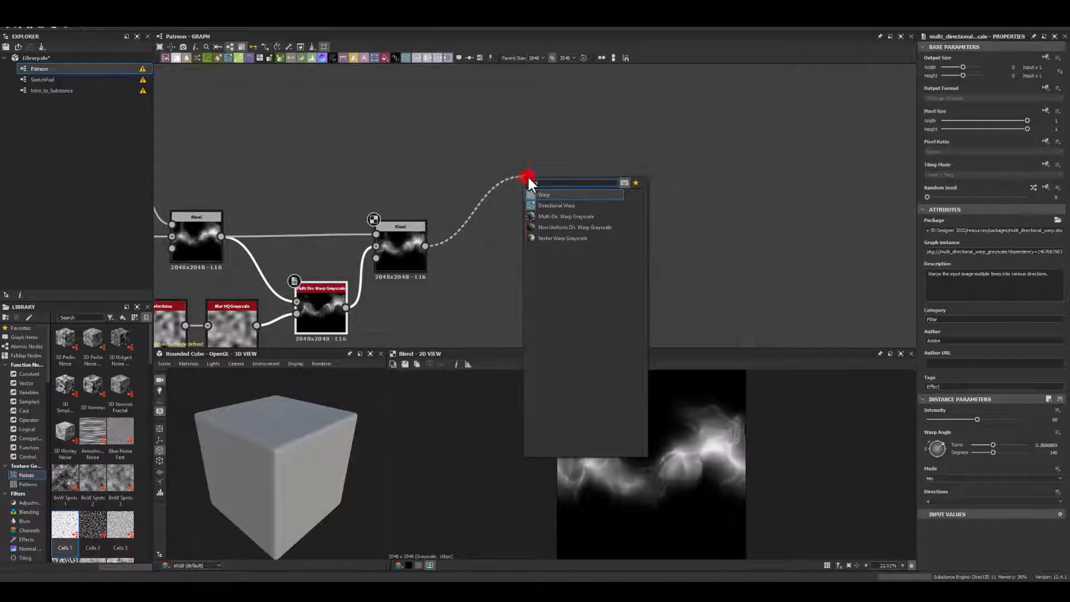
{"action": "left_click", "coordinate": [563, 216]}
{"action": "left_click_drag", "start_coordinate": [532, 172], "coordinate": [534, 163]}
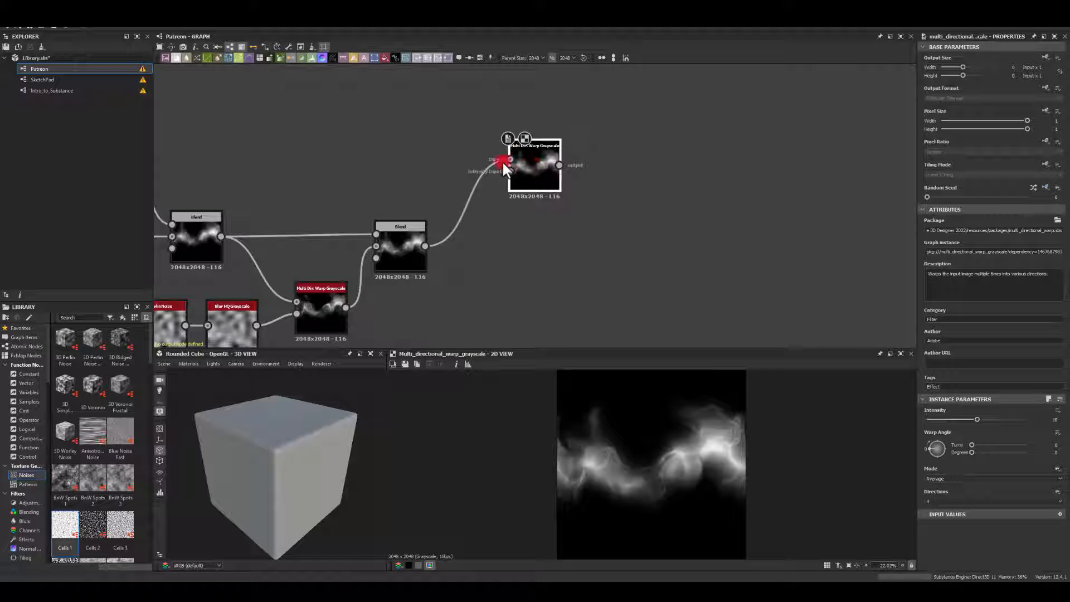
- Add a Perlin Noise node, connect it to the newest warp's intensity input, and set the noise Scale to 11
{"action": "left_click", "coordinate": [308, 148]}
{"action": "key", "text": "space"}
{"action": "type", "text": "perl"}
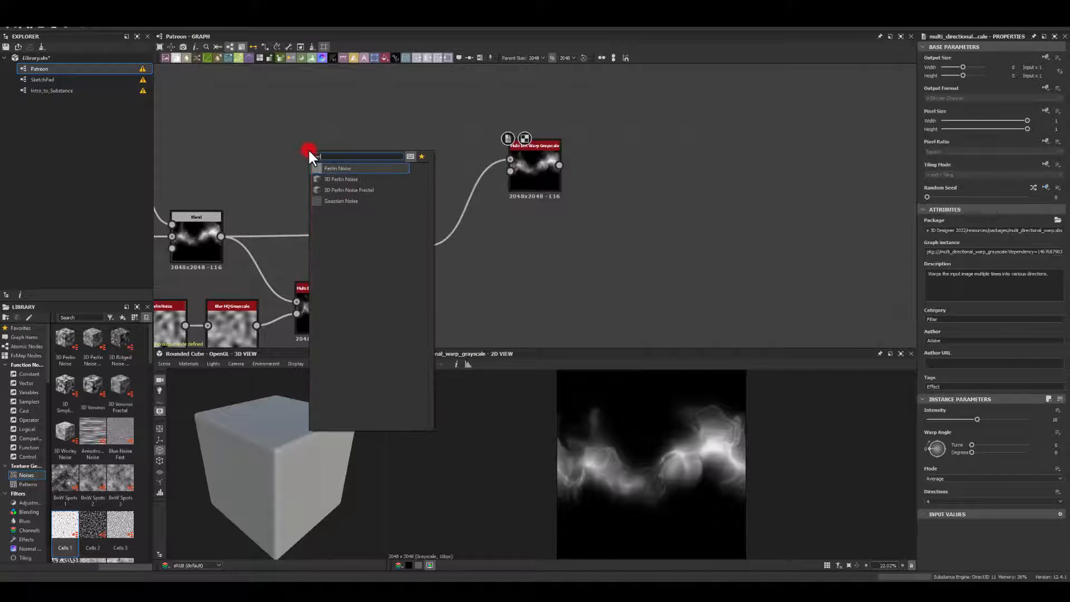
{"action": "key", "text": "Return"}
{"action": "left_click_drag", "start_coordinate": [309, 149], "coordinate": [361, 149]}
{"action": "left_click_drag", "start_coordinate": [975, 419], "coordinate": [934, 419]}
{"action": "left_click_drag", "start_coordinate": [383, 148], "coordinate": [529, 173]}
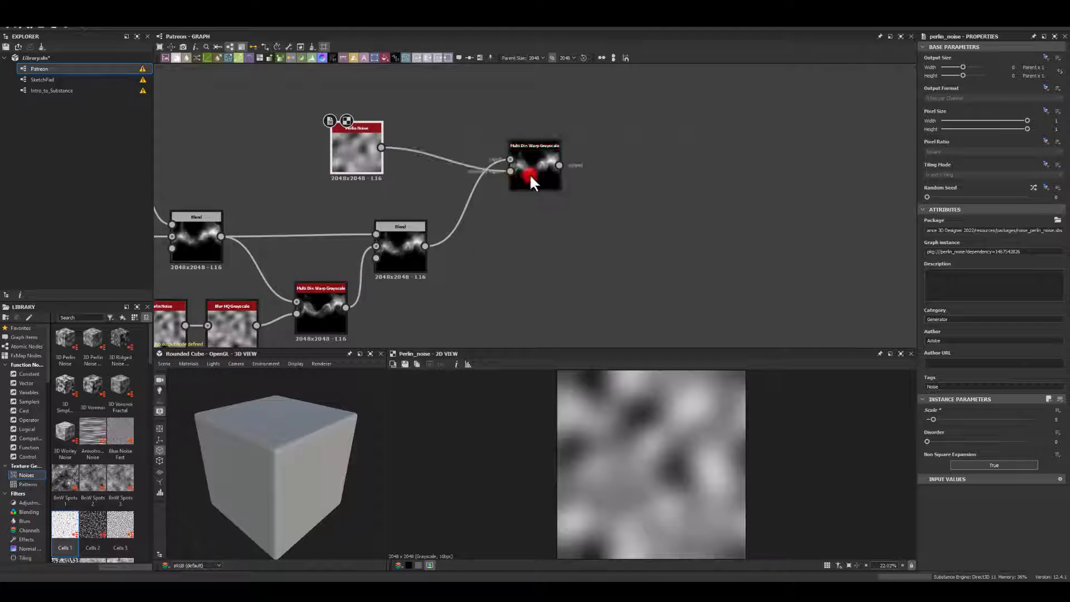
{"action": "left_click", "coordinate": [528, 173]}
{"action": "left_click_drag", "start_coordinate": [354, 158], "coordinate": [372, 160]}
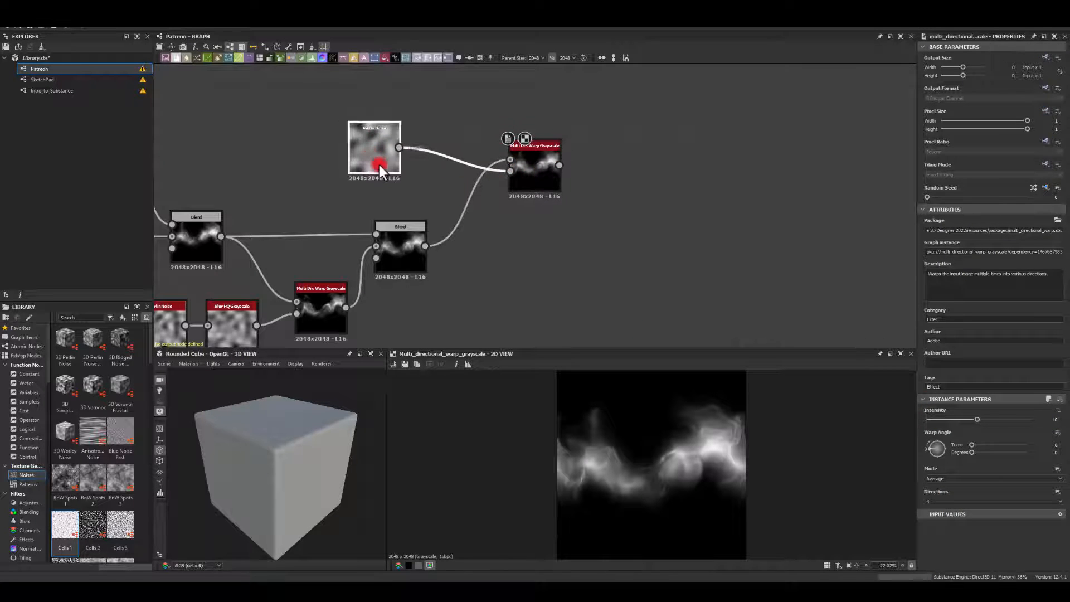
{"action": "left_click_drag", "start_coordinate": [935, 419], "coordinate": [941, 418]}
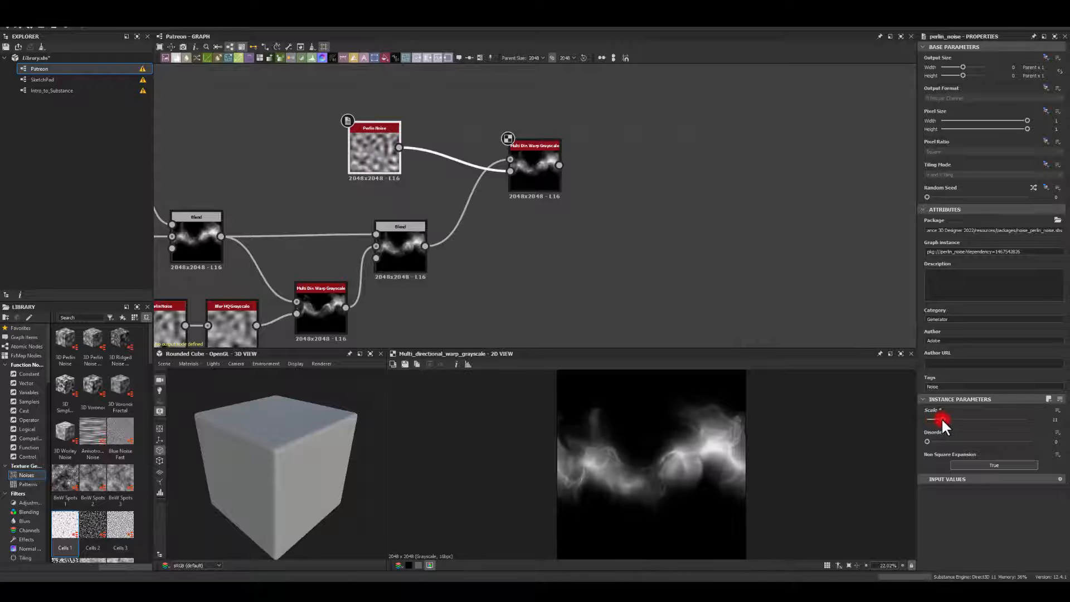
- Set the newest warp's Intensity to 100 and compare its output with the Blend that feeds it
{"action": "left_click", "coordinate": [535, 168]}
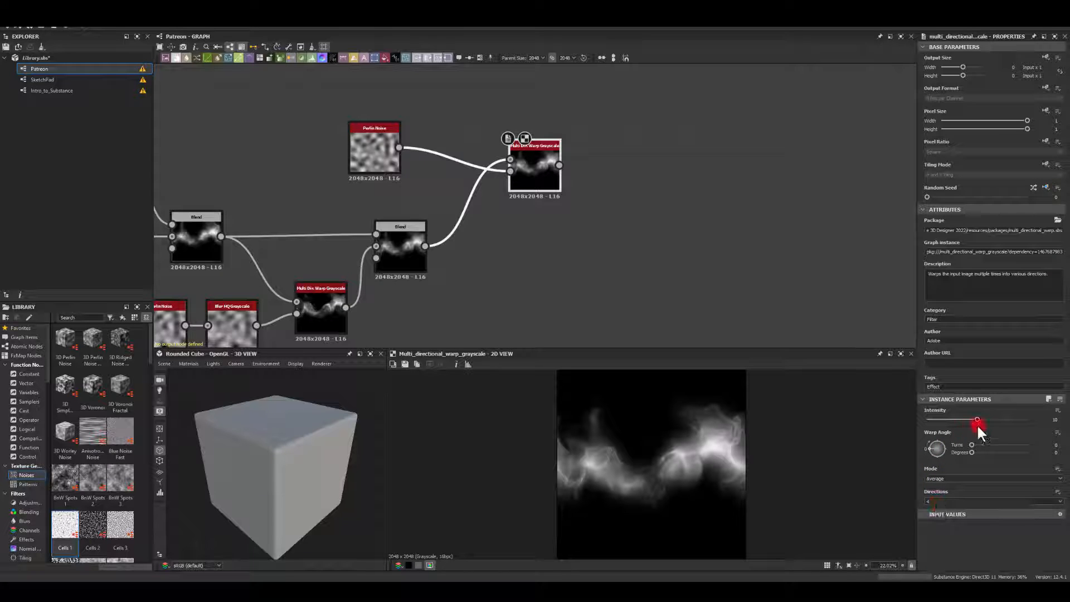
{"action": "left_click_drag", "start_coordinate": [975, 418], "coordinate": [1067, 426]}
{"action": "type", "text": "100"}
{"action": "key", "text": "Return"}
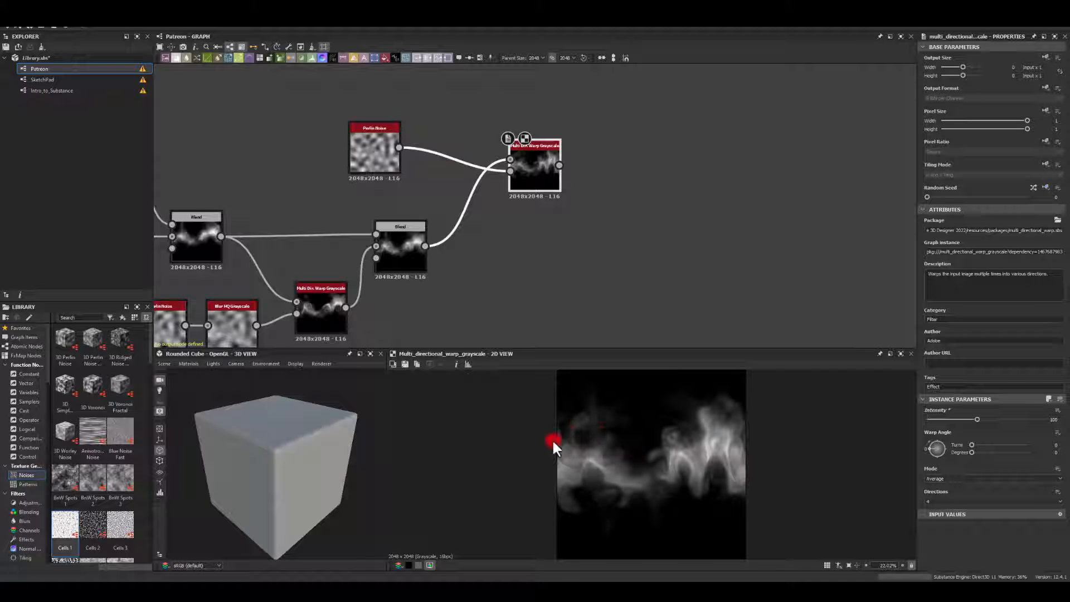
{"action": "left_click_drag", "start_coordinate": [419, 239], "coordinate": [418, 246]}
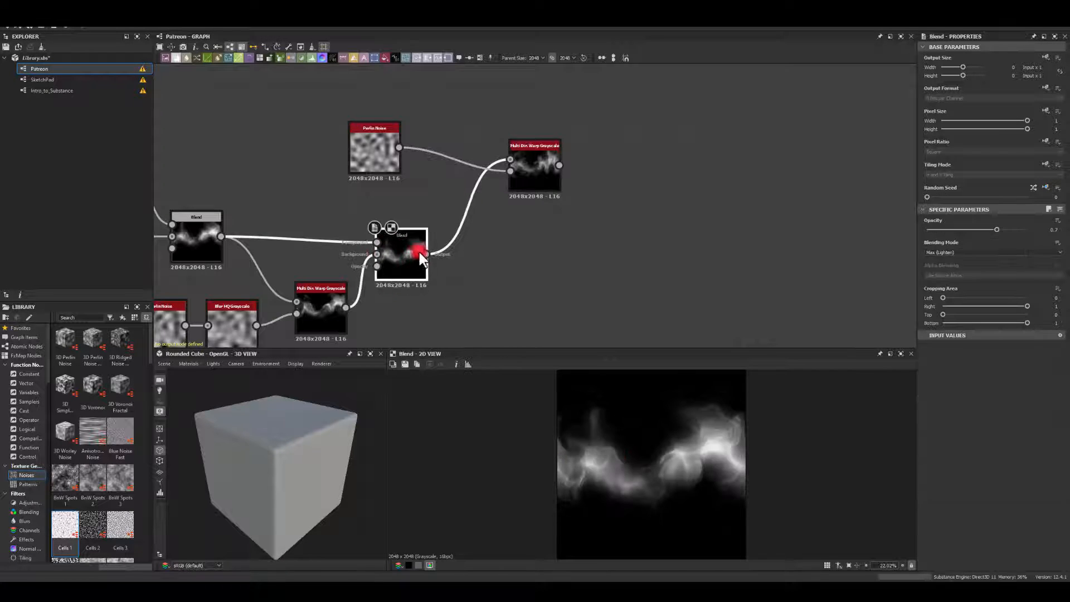
{"action": "left_click", "coordinate": [538, 166]}
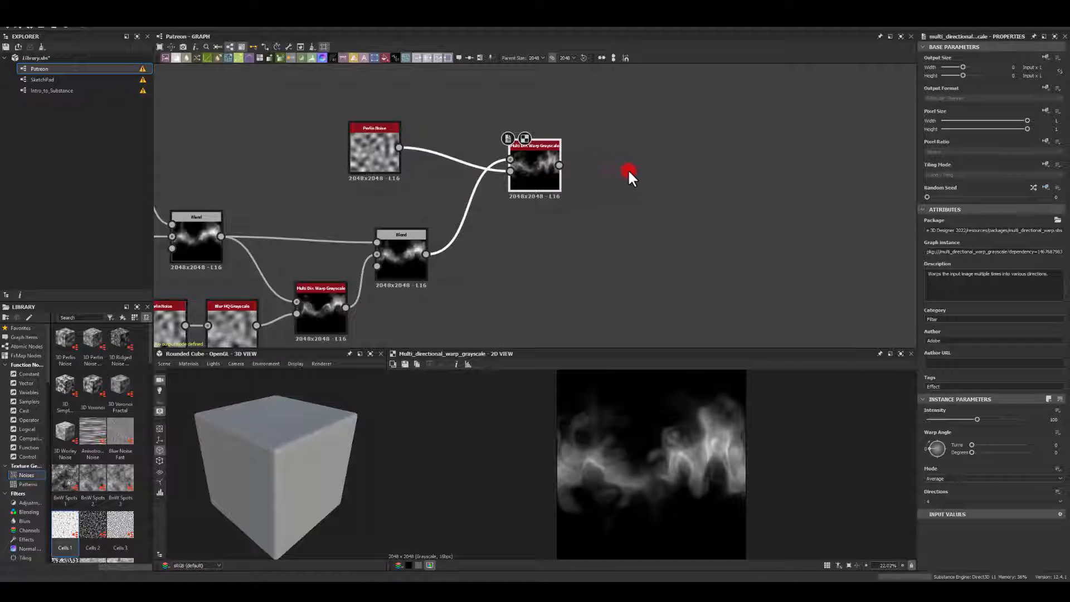
- Add a Directional Blur after the newest warp and feed it into a new Blur HQ Grayscale node
{"action": "middle_click_drag", "start_coordinate": [689, 158], "coordinate": [461, 158]}
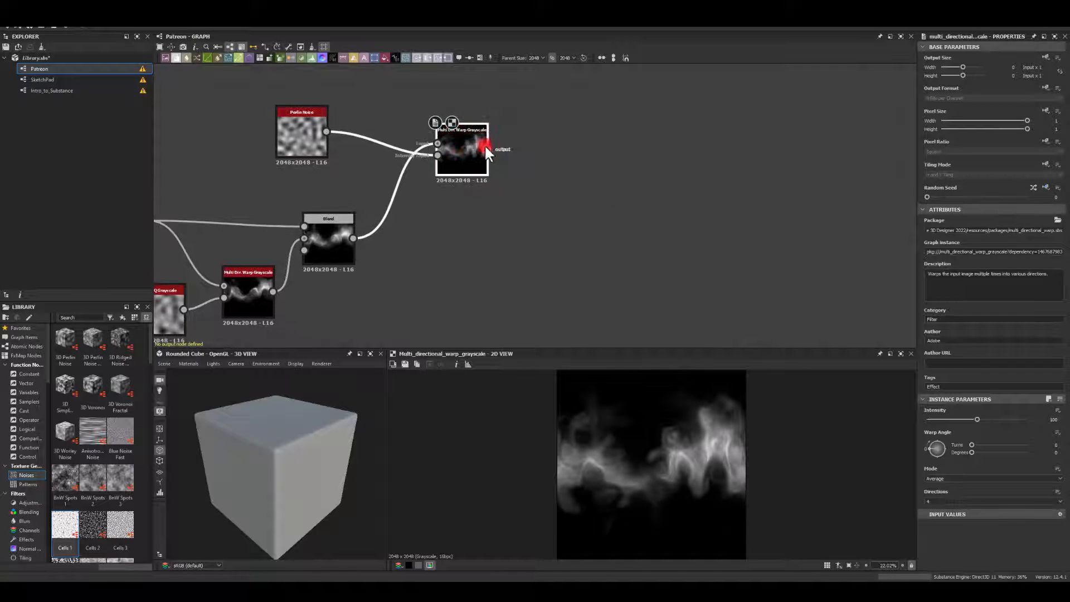
{"action": "left_click_drag", "start_coordinate": [486, 148], "coordinate": [616, 162]}
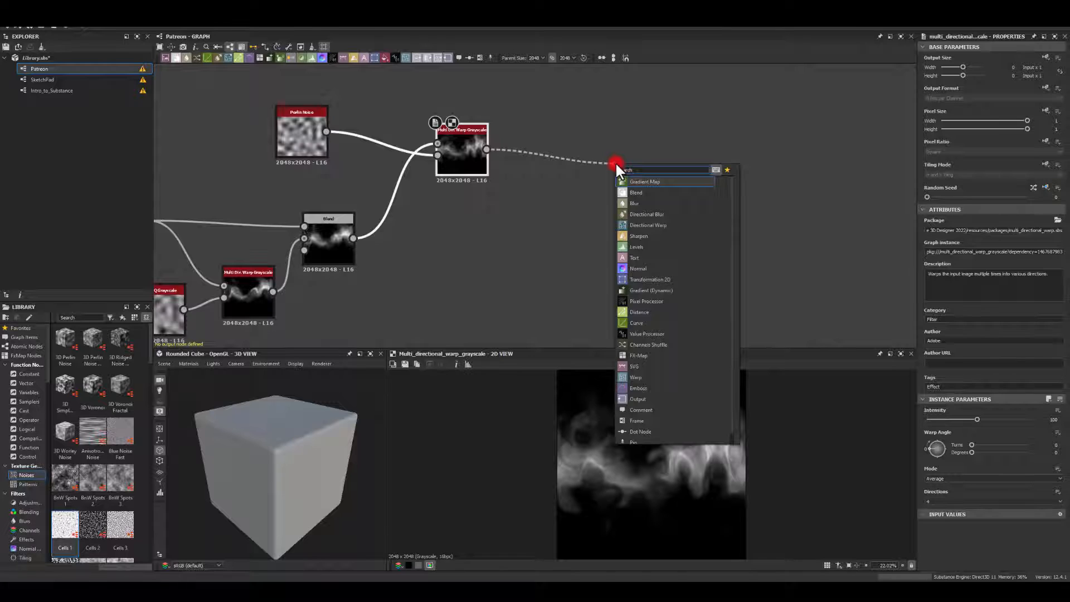
{"action": "type", "text": "dir"}
{"action": "key", "text": "Return"}
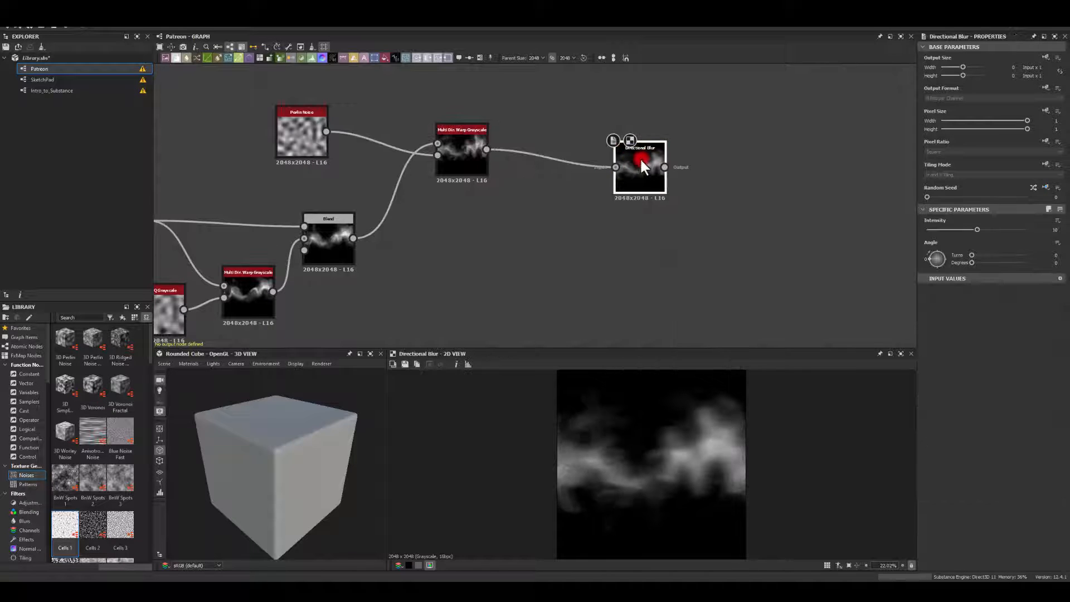
{"action": "mouse_move", "coordinate": [641, 160]}
{"action": "left_mouse_down"}
{"action": "mouse_move", "coordinate": [552, 152]}
{"action": "mouse_move", "coordinate": [647, 152]}
{"action": "mouse_move", "coordinate": [637, 154]}
{"action": "left_mouse_up"}
{"action": "type", "text": "bl"}
{"action": "left_click", "coordinate": [669, 188]}
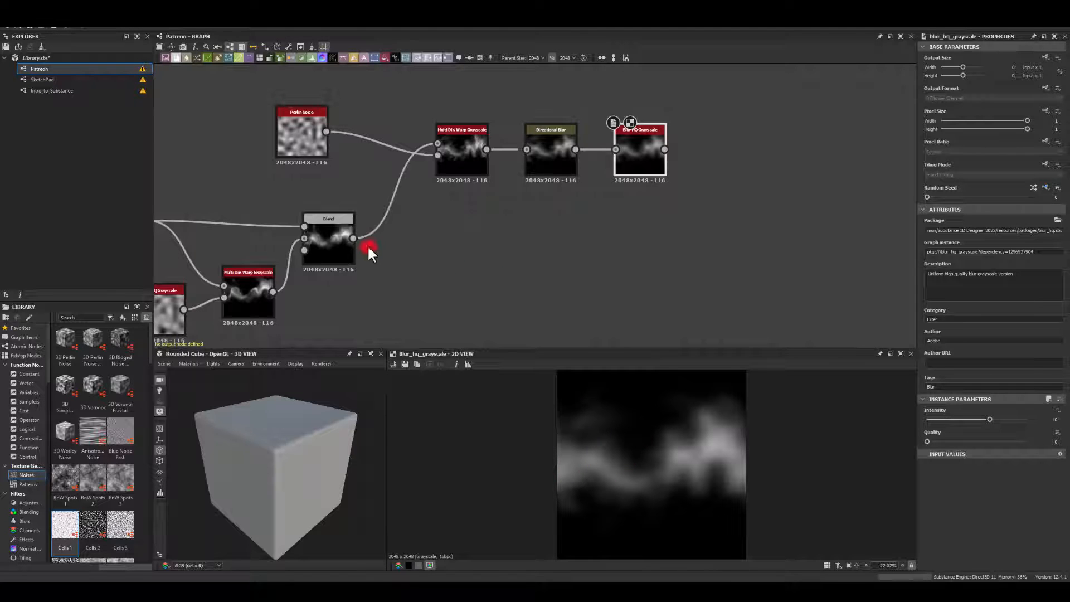
- Add a Blend node with the earlier Blend as background and the newest Blur HQ Grayscale as foreground
{"action": "left_click_drag", "start_coordinate": [355, 239], "coordinate": [706, 239]}
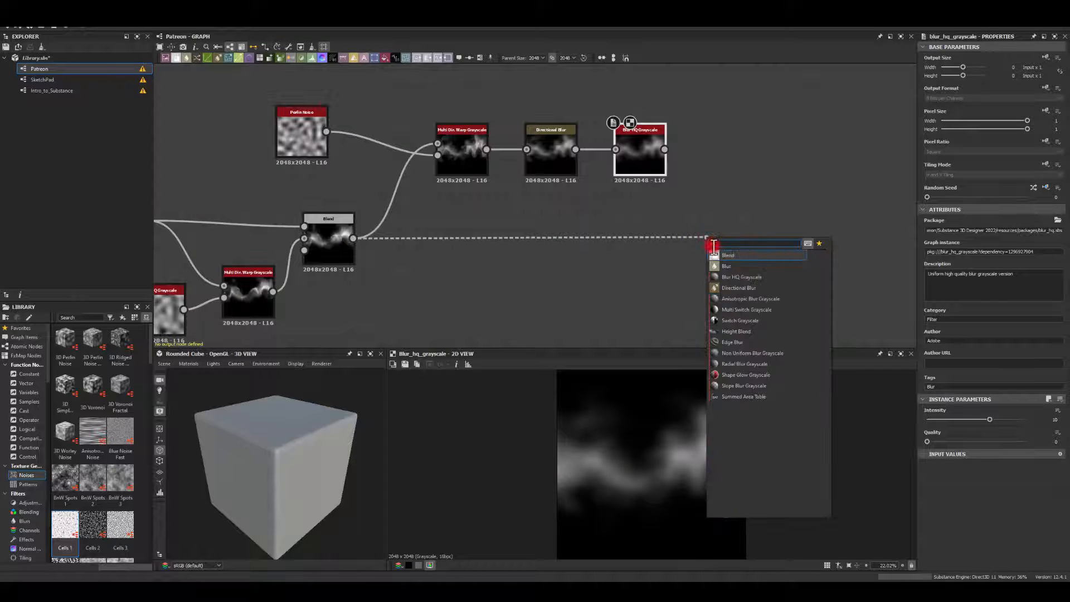
{"action": "left_click", "coordinate": [728, 254]}
{"action": "left_click_drag", "start_coordinate": [665, 150], "coordinate": [709, 211]}
{"action": "left_click", "coordinate": [722, 238]}
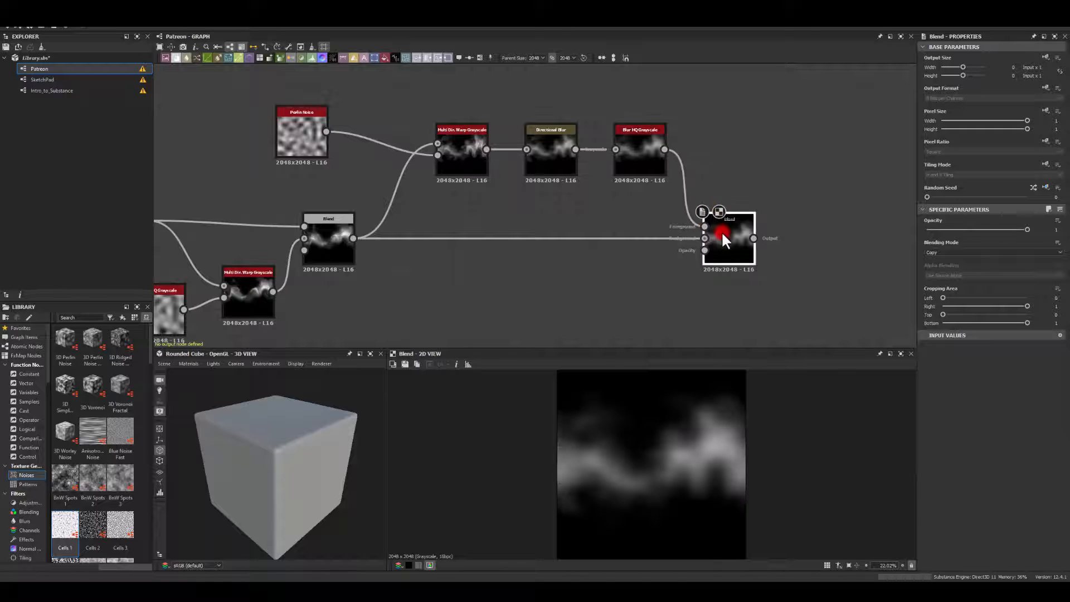
- Set the new Blend's blending mode to Max (Lighten) and lower its Opacity to about 0.85
{"action": "left_click", "coordinate": [932, 252]}
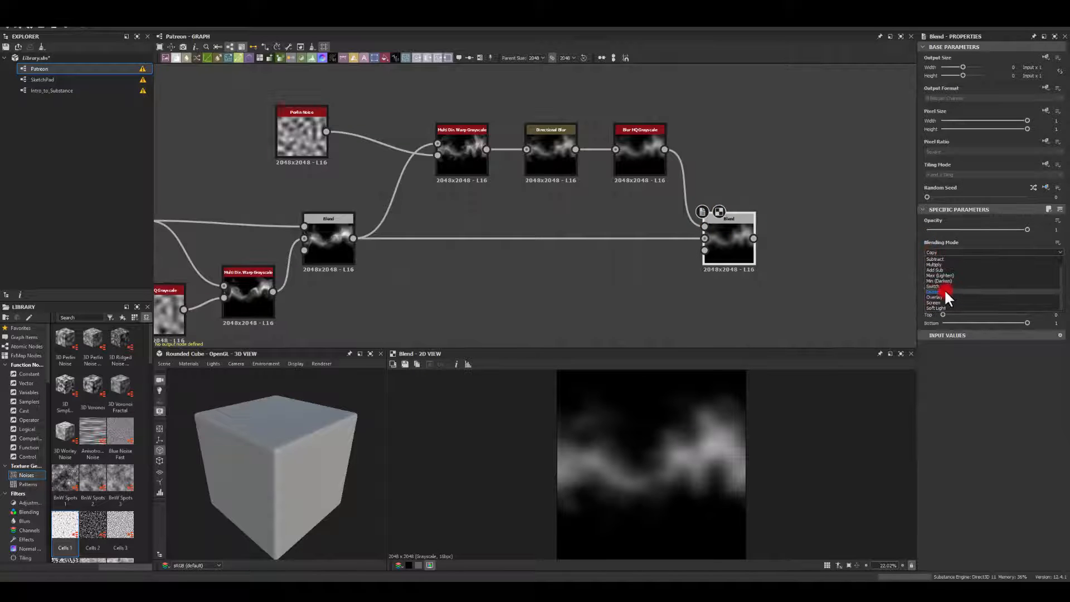
{"action": "left_click", "coordinate": [941, 276]}
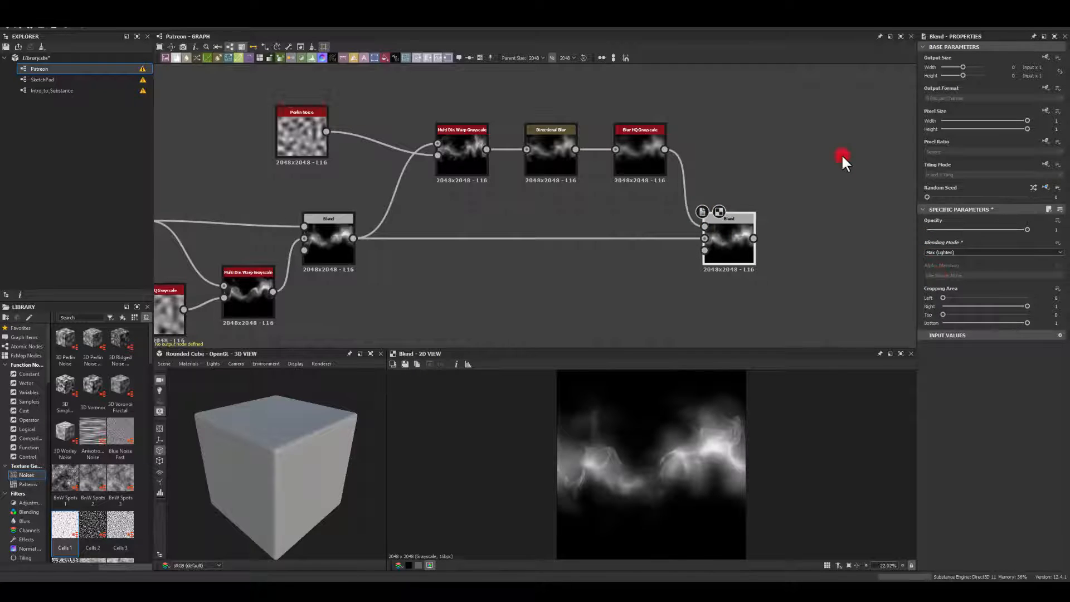
{"action": "left_click_drag", "start_coordinate": [1027, 229], "coordinate": [1011, 249]}
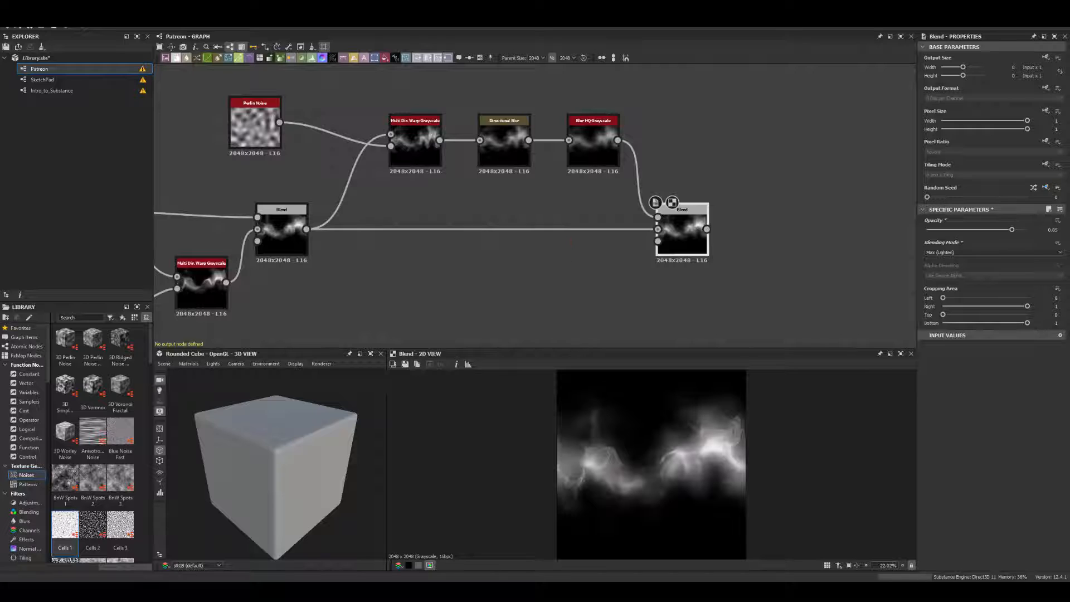
- Add a Multi Directional Warp Grayscale node fed by the newest Blend and place it slightly lower than that Blend
{"action": "middle_click_drag", "start_coordinate": [718, 154], "coordinate": [426, 113]}
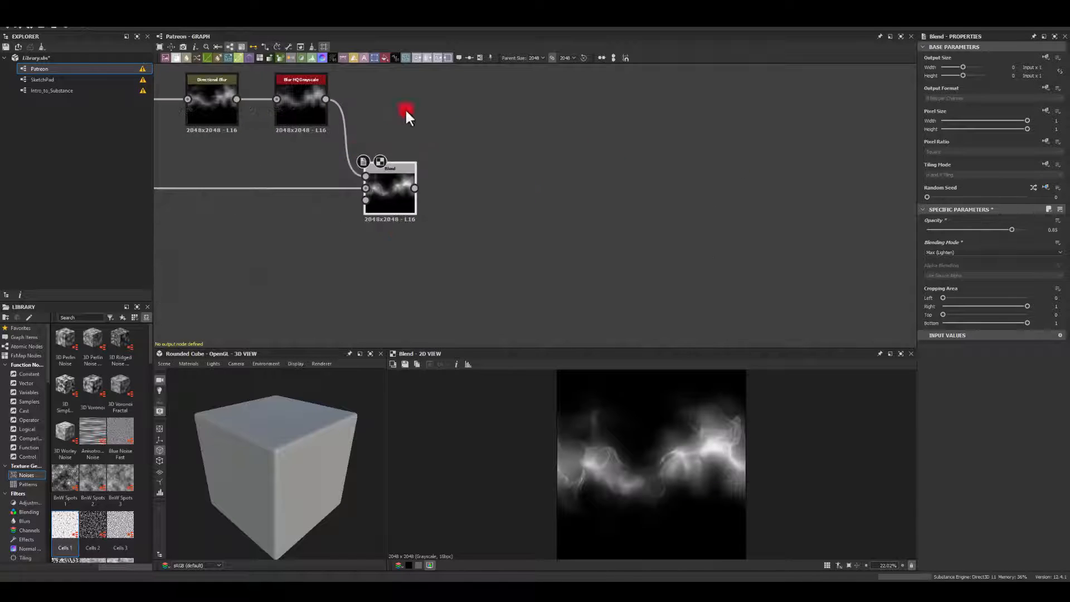
{"action": "left_click_drag", "start_coordinate": [415, 188], "coordinate": [494, 191]}
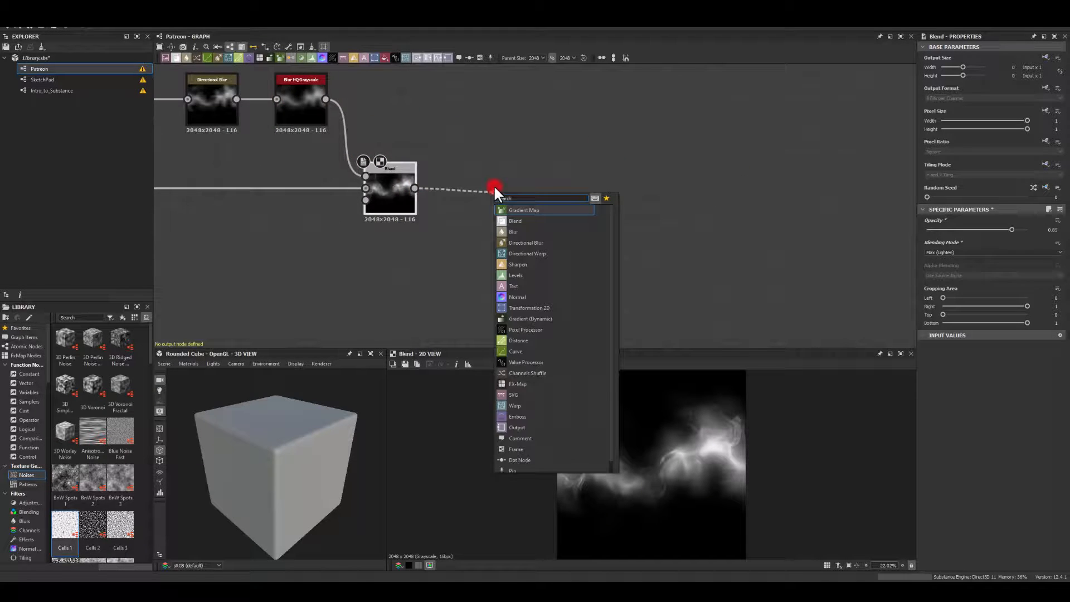
{"action": "type", "text": "warp"}
{"action": "left_click", "coordinate": [507, 228]}
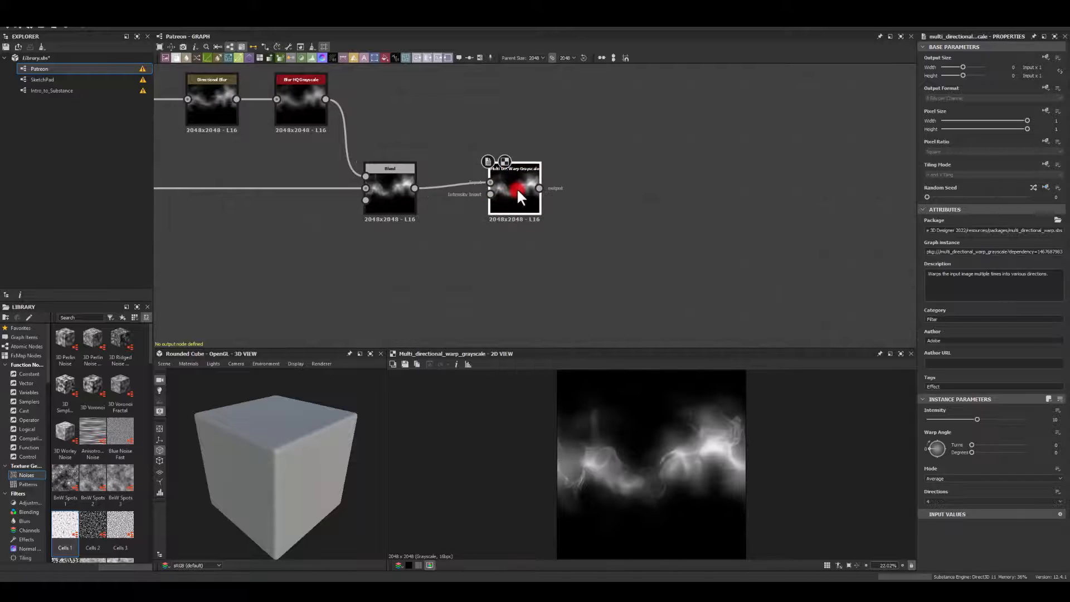
{"action": "left_click_drag", "start_coordinate": [511, 203], "coordinate": [513, 229]}
{"action": "middle_click_drag", "start_coordinate": [507, 161], "coordinate": [522, 138]}
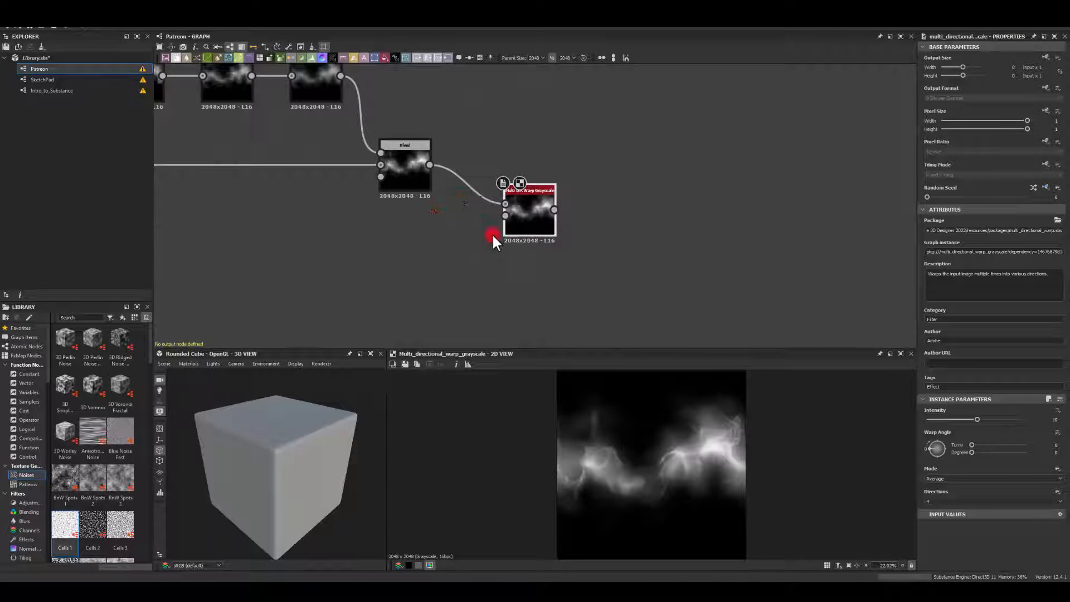
- Add a Cells 1 noise below the Blend and feed it into an Invert Grayscale node
{"action": "left_click", "coordinate": [369, 256]}
{"action": "key", "text": "space"}
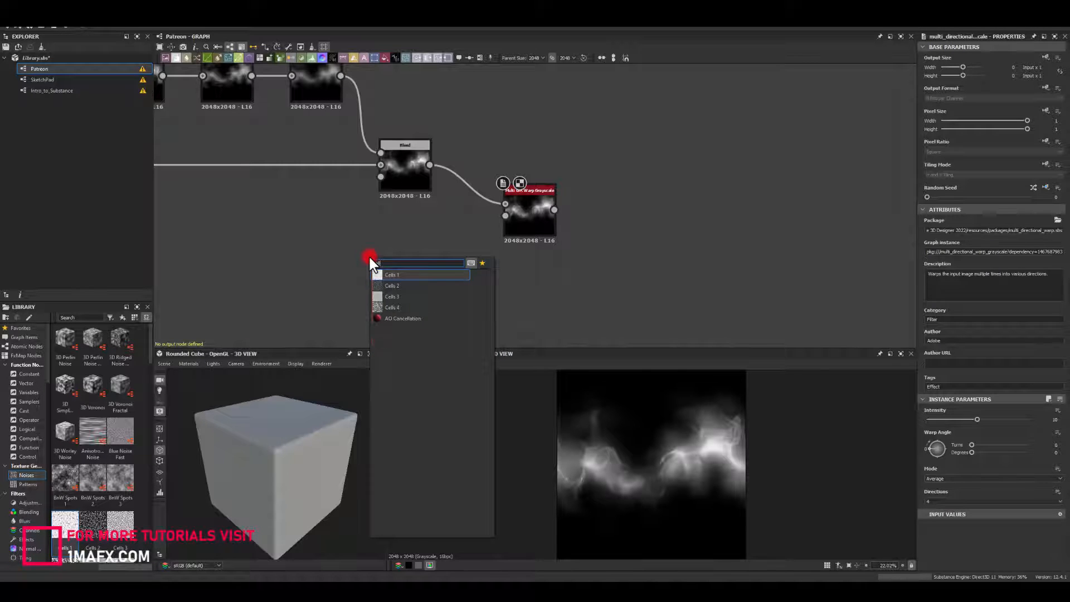
{"action": "key", "text": "Return"}
{"action": "mouse_move", "coordinate": [348, 267]}
{"action": "left_mouse_down"}
{"action": "mouse_move", "coordinate": [282, 262]}
{"action": "mouse_move", "coordinate": [411, 262]}
{"action": "mouse_move", "coordinate": [345, 257]}
{"action": "left_mouse_up"}
{"action": "left_click", "coordinate": [423, 281]}
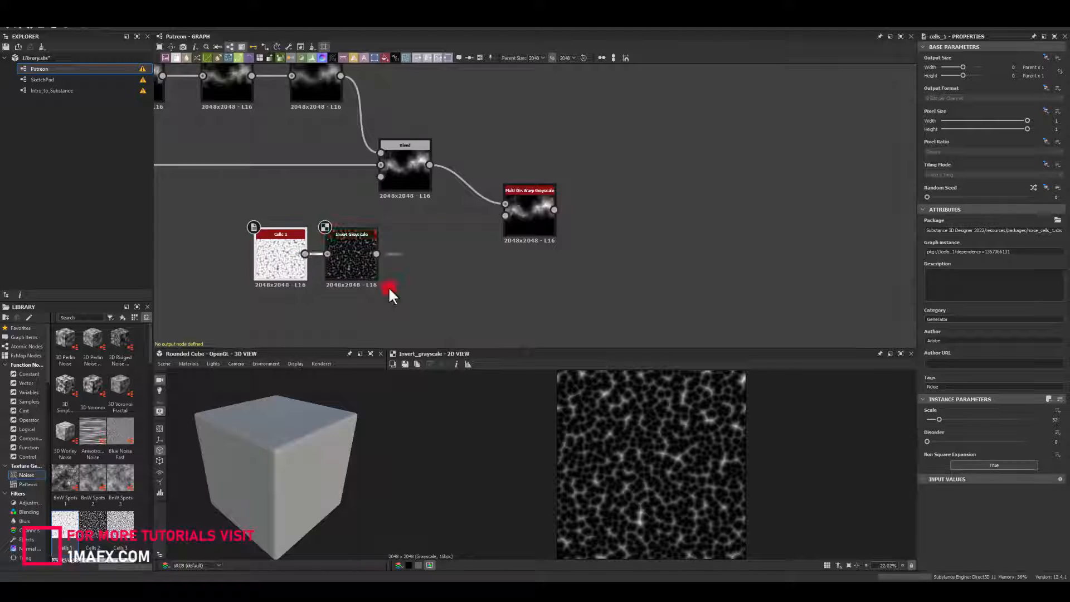
- Reduce the Cells 1 noise's Scale to get larger cells, and select the Invert Grayscale node
{"action": "left_click_drag", "start_coordinate": [938, 419], "coordinate": [930, 420]}
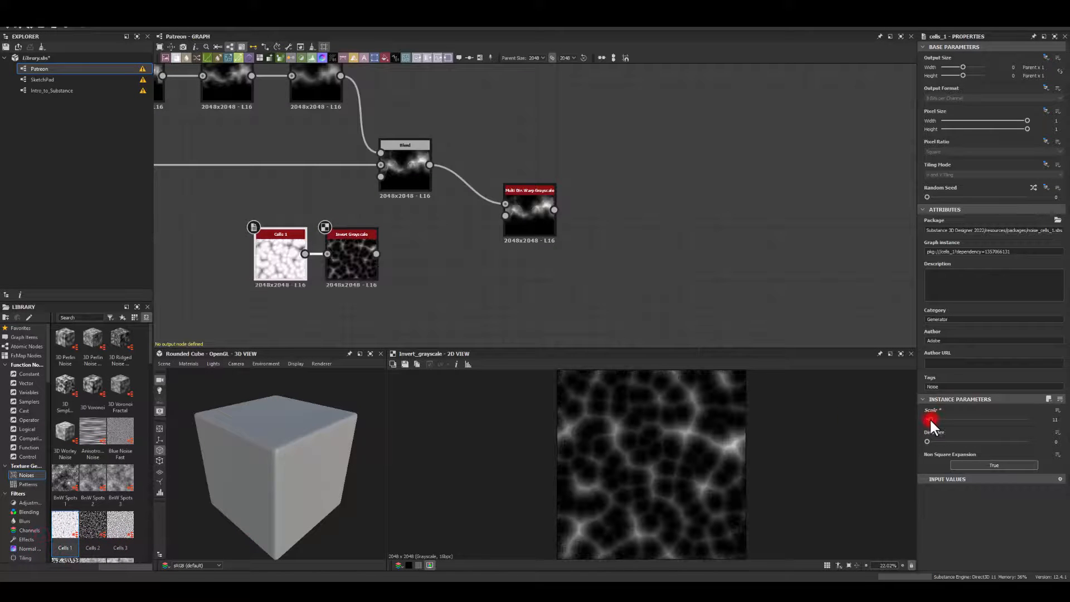
{"action": "double_click", "coordinate": [1053, 419]}
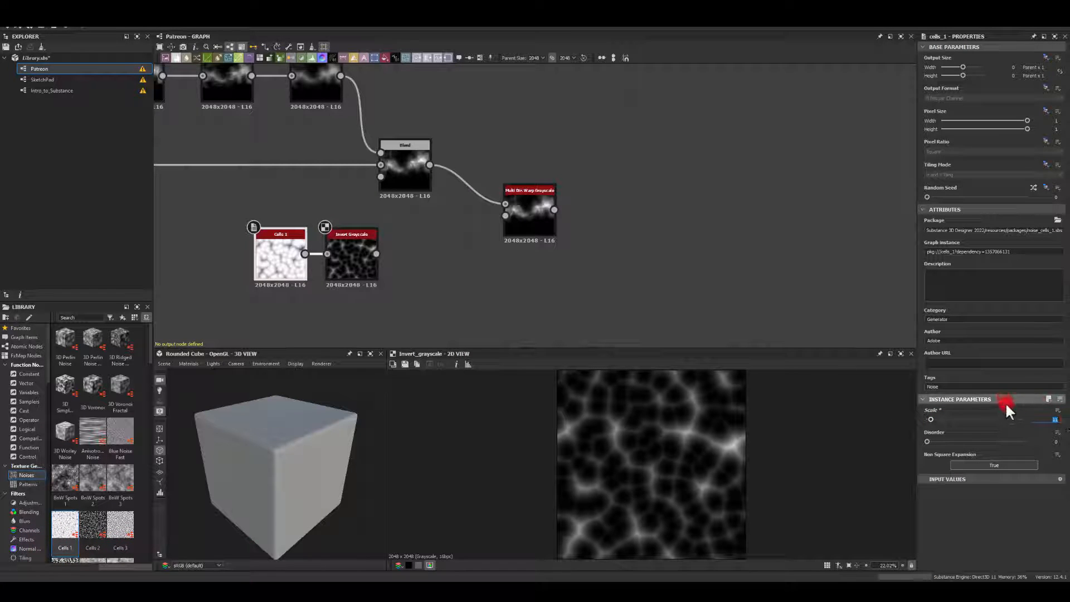
{"action": "left_click", "coordinate": [350, 257]}
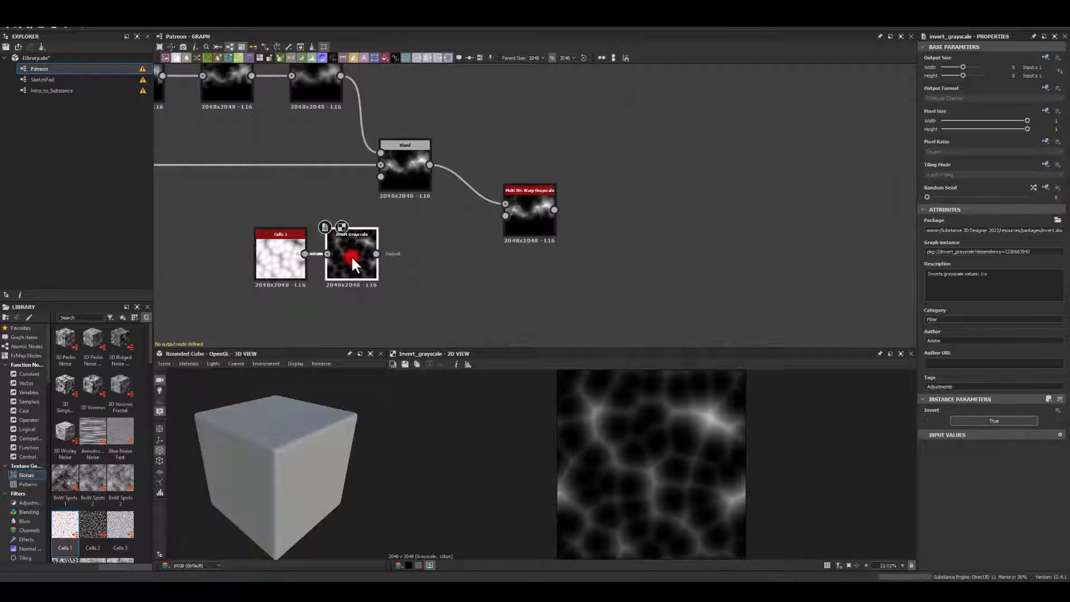
- Add a Blur HQ Grayscale node after Invert Grayscale and connect it to the newest warp's intensity input
{"action": "left_click_drag", "start_coordinate": [374, 260], "coordinate": [513, 217]}
{"action": "type", "text": "bl"}
{"action": "left_click", "coordinate": [460, 304]}
- Set the Intensity of the newest Multi Directional Warp Grayscale to 200
{"action": "double_click", "coordinate": [521, 211]}
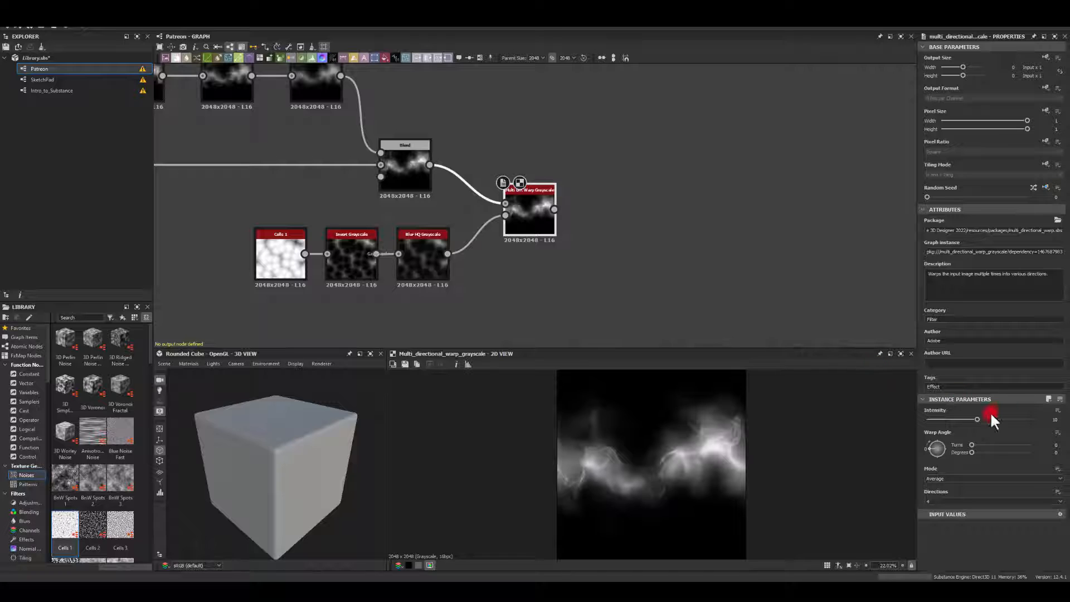
{"action": "left_click_drag", "start_coordinate": [970, 418], "coordinate": [1065, 422]}
{"action": "type", "text": "200"}
{"action": "key", "text": "Return"}
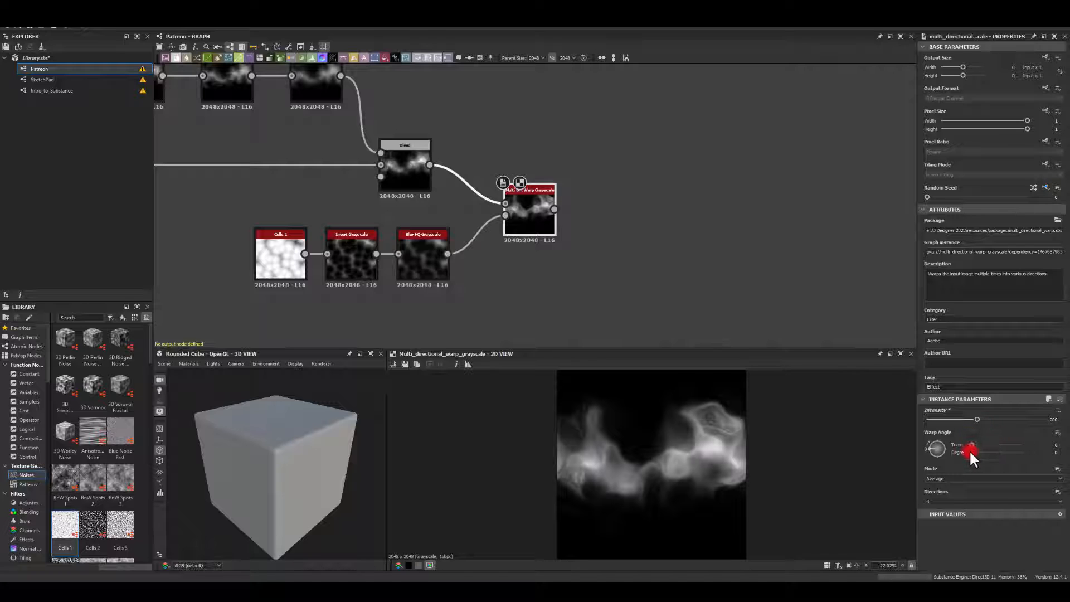
- Try a different Warp Angle on the newest warp and undo the change
{"action": "mouse_move", "coordinate": [969, 449]}
{"action": "left_mouse_down"}
{"action": "mouse_move", "coordinate": [998, 447]}
{"action": "mouse_move", "coordinate": [959, 447]}
{"action": "left_mouse_up"}
{"action": "left_click_drag", "start_coordinate": [958, 422], "coordinate": [1007, 427]}
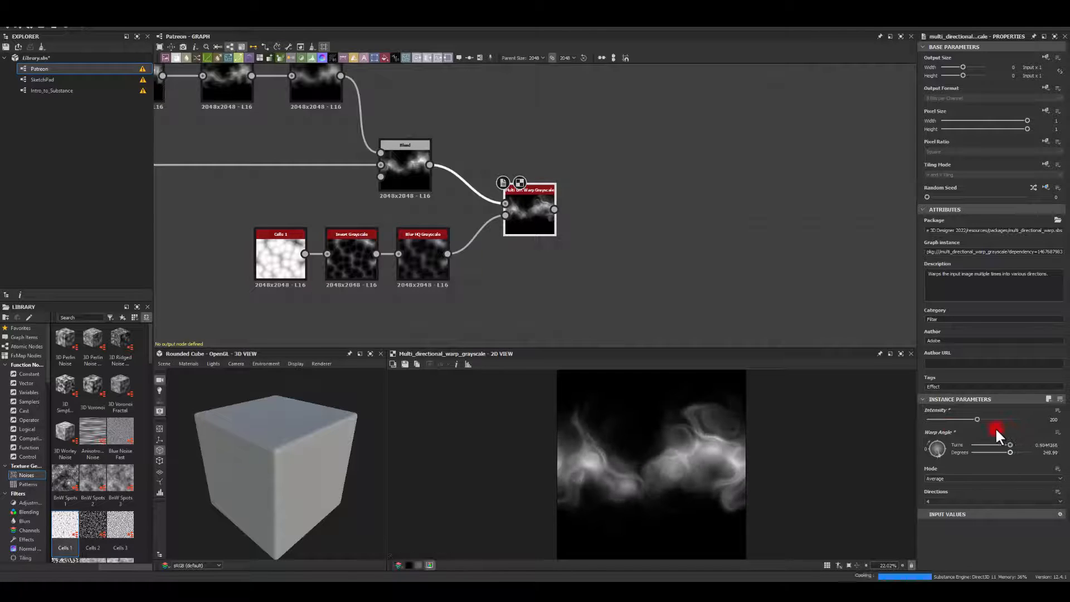
{"action": "key", "text": "ctrl+z"}
- Add a Blend node with the newest warp as foreground and the Blend feeding that warp as background
{"action": "scroll", "coordinate": [643, 244], "scroll_direction": "up", "scroll_amount": 1}
{"action": "middle_click_drag", "start_coordinate": [643, 244], "coordinate": [522, 219]}
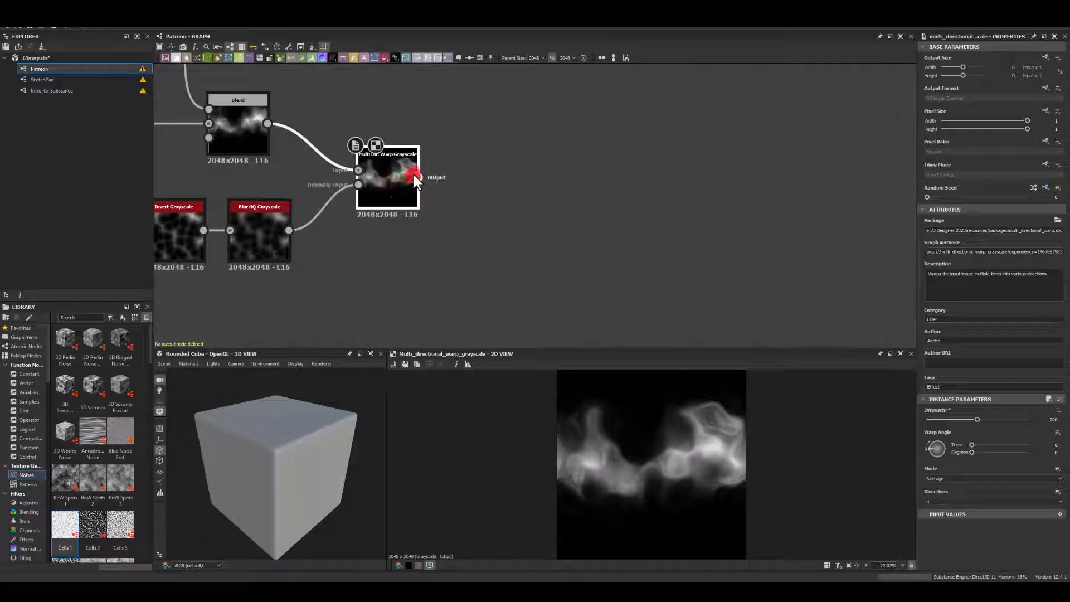
{"action": "left_click_drag", "start_coordinate": [415, 176], "coordinate": [535, 128]}
{"action": "type", "text": "blend"}
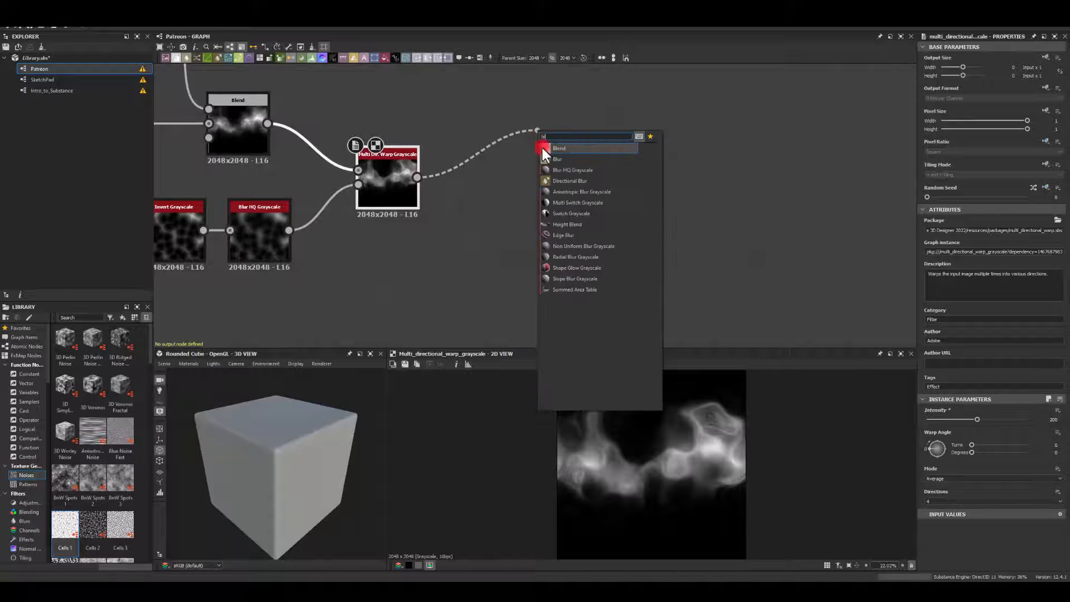
{"action": "left_click", "coordinate": [562, 144]}
{"action": "left_click_drag", "start_coordinate": [522, 115], "coordinate": [550, 110]}
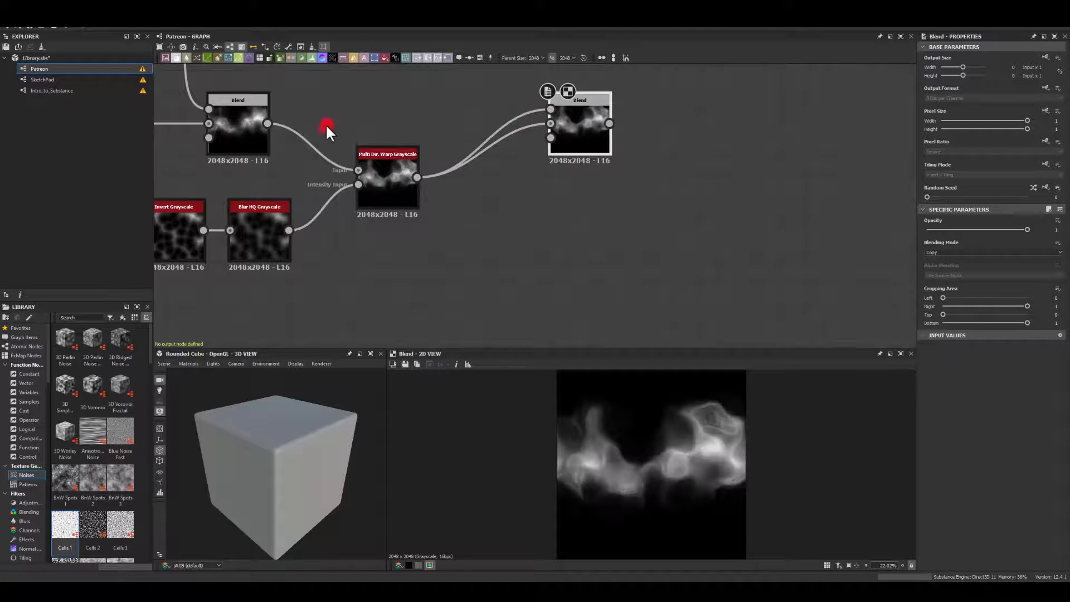
{"action": "left_click_drag", "start_coordinate": [267, 123], "coordinate": [551, 123]}
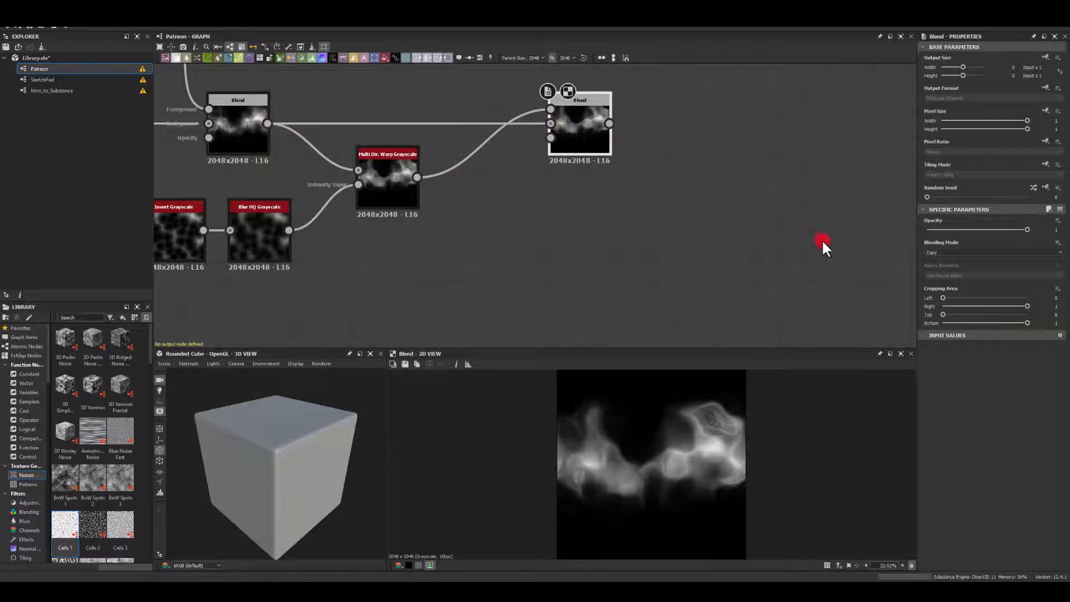
- Set the newest Blend's blending mode to Max (Lighten) and its Opacity to 0.5
{"action": "left_click", "coordinate": [941, 251]}
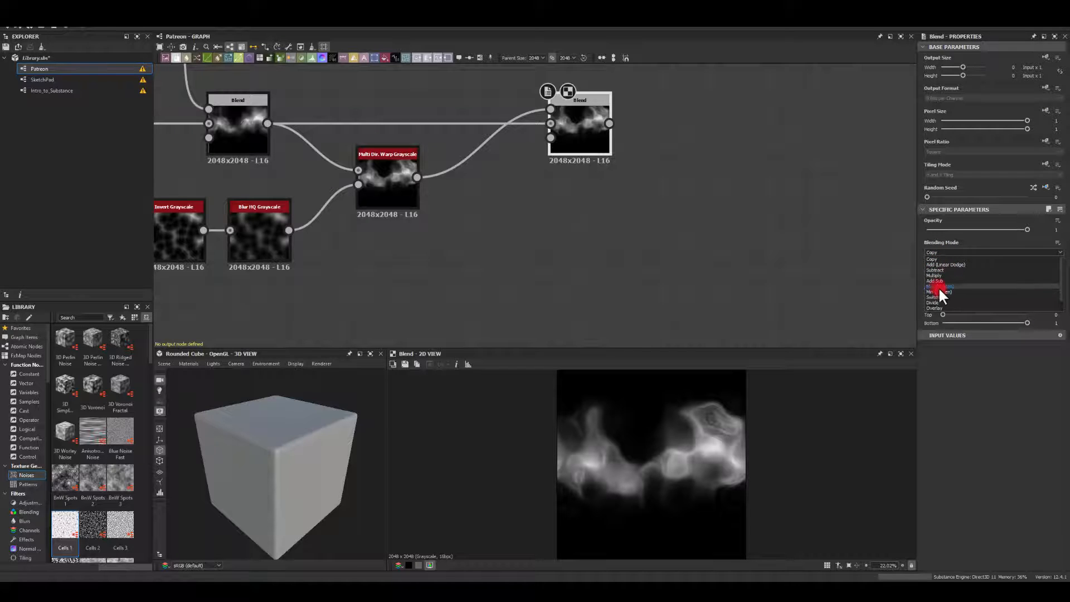
{"action": "left_click", "coordinate": [937, 286]}
{"action": "scroll", "coordinate": [737, 249], "scroll_direction": "down", "scroll_amount": 2}
{"action": "scroll", "coordinate": [407, 128], "scroll_direction": "down", "scroll_amount": 4}
{"action": "middle_click_drag", "start_coordinate": [358, 129], "coordinate": [392, 176]}
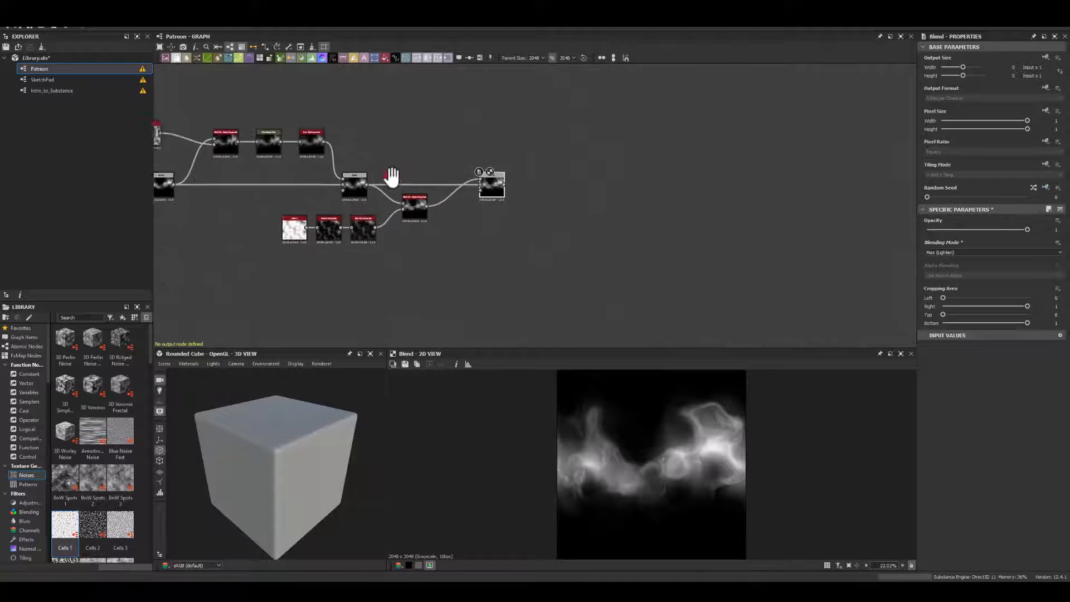
{"action": "scroll", "coordinate": [496, 183], "scroll_direction": "up", "scroll_amount": 5}
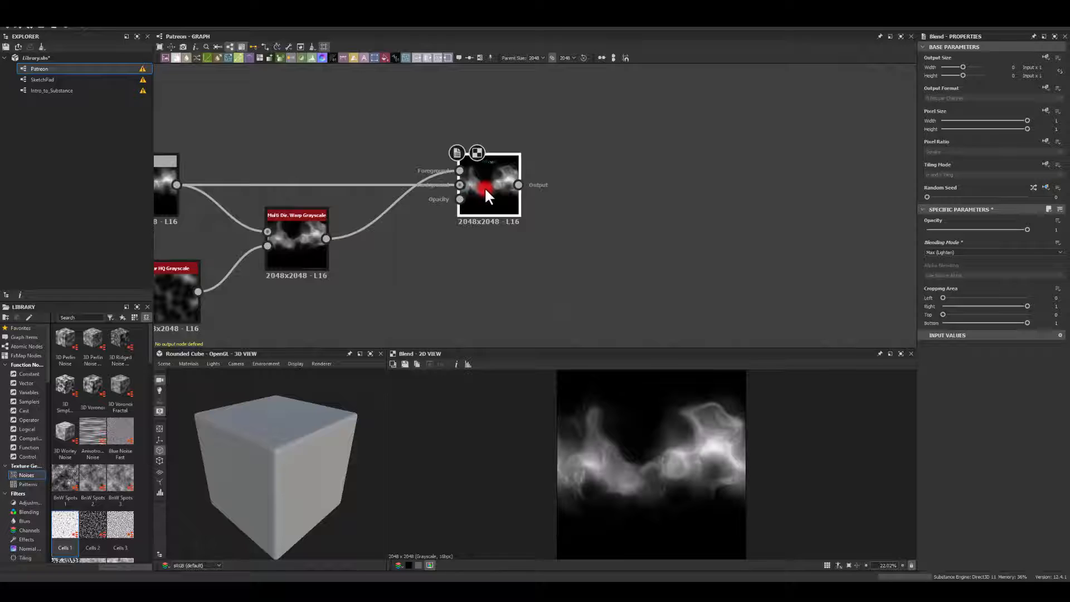
{"action": "mouse_move", "coordinate": [992, 229]}
{"action": "left_mouse_down"}
{"action": "mouse_move", "coordinate": [877, 232]}
{"action": "mouse_move", "coordinate": [990, 233]}
{"action": "left_mouse_up"}
{"action": "left_click", "coordinate": [1053, 229]}
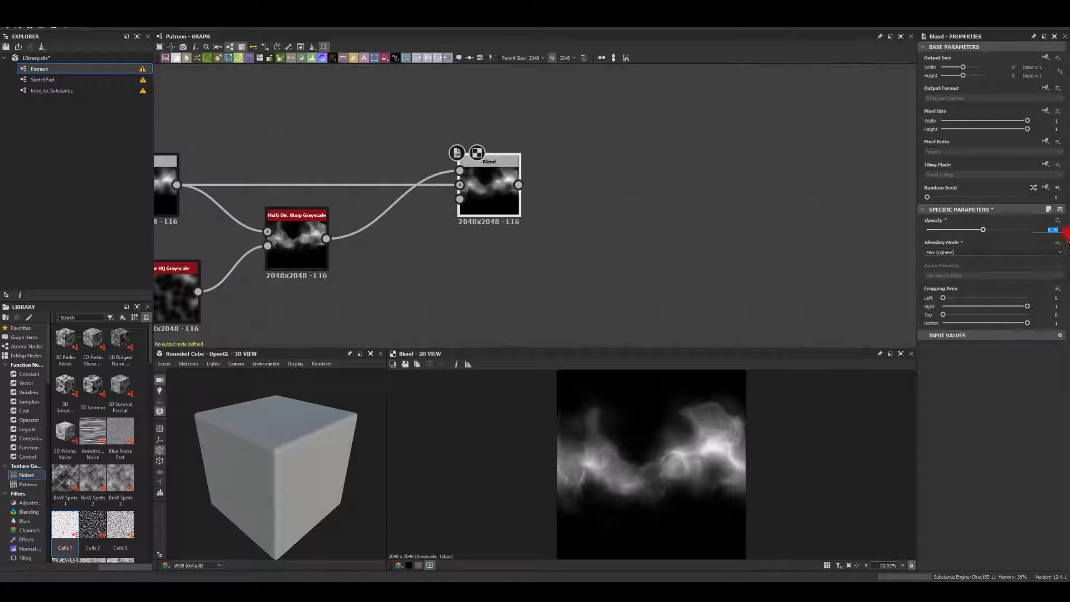
{"action": "type", "text": "0.5"}
{"action": "key", "text": "Return"}
{"action": "middle_click_drag", "start_coordinate": [622, 290], "coordinate": [554, 276]}
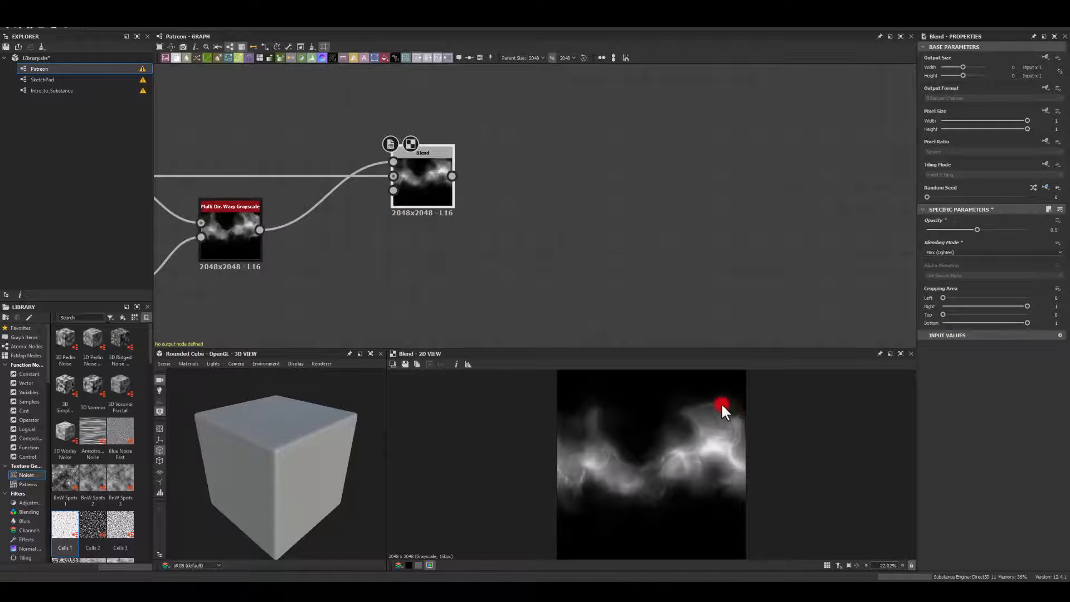
{"action": "middle_click_drag", "start_coordinate": [672, 209], "coordinate": [560, 186]}
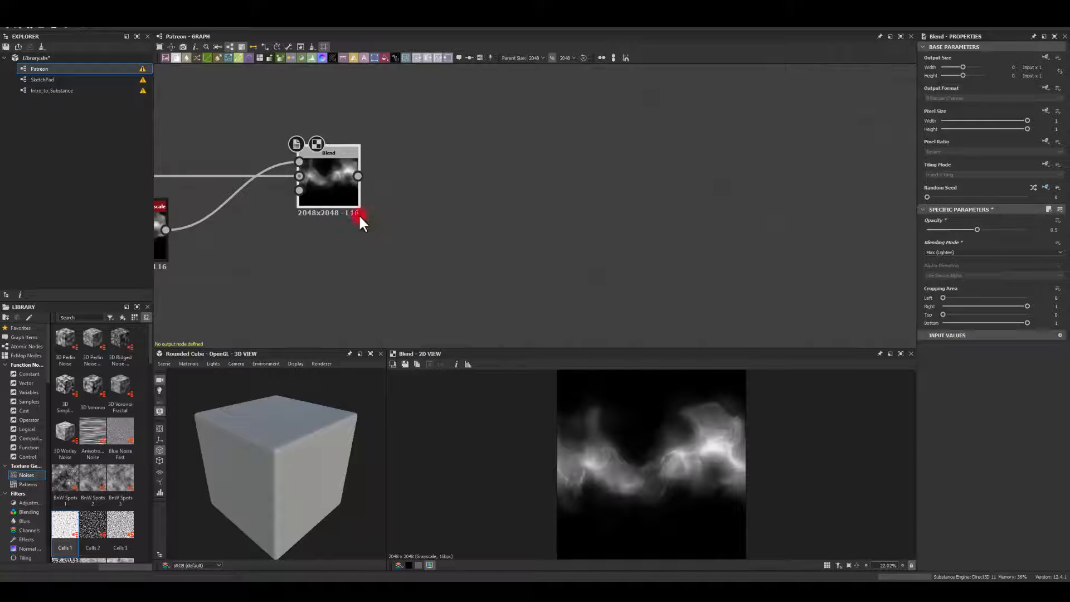
{"action": "left_click_drag", "start_coordinate": [357, 175], "coordinate": [449, 241]}
{"action": "type", "text": "bl"}
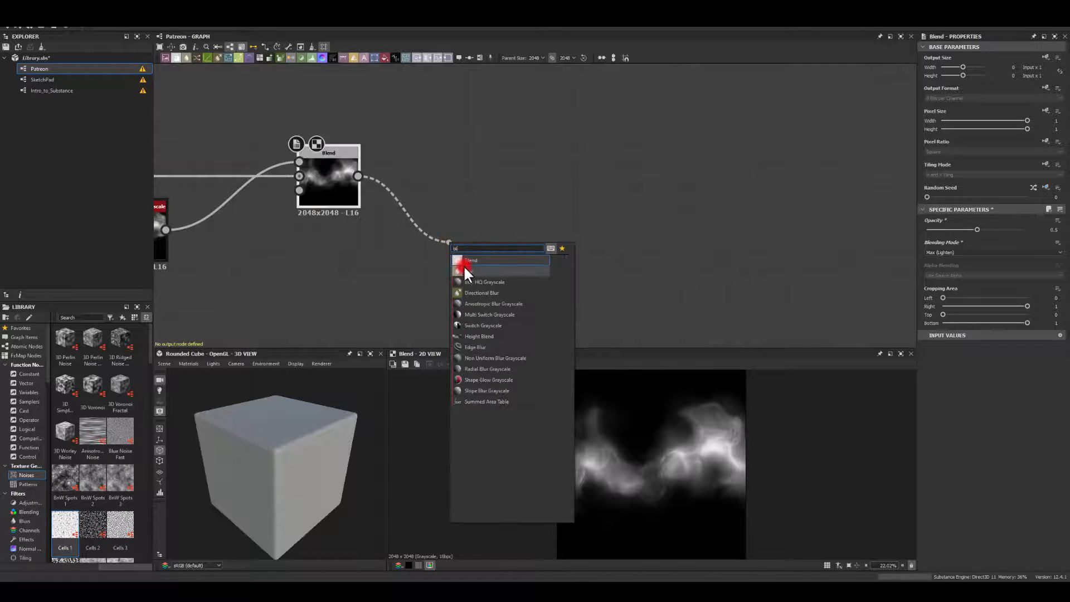
{"action": "left_click", "coordinate": [466, 259]}
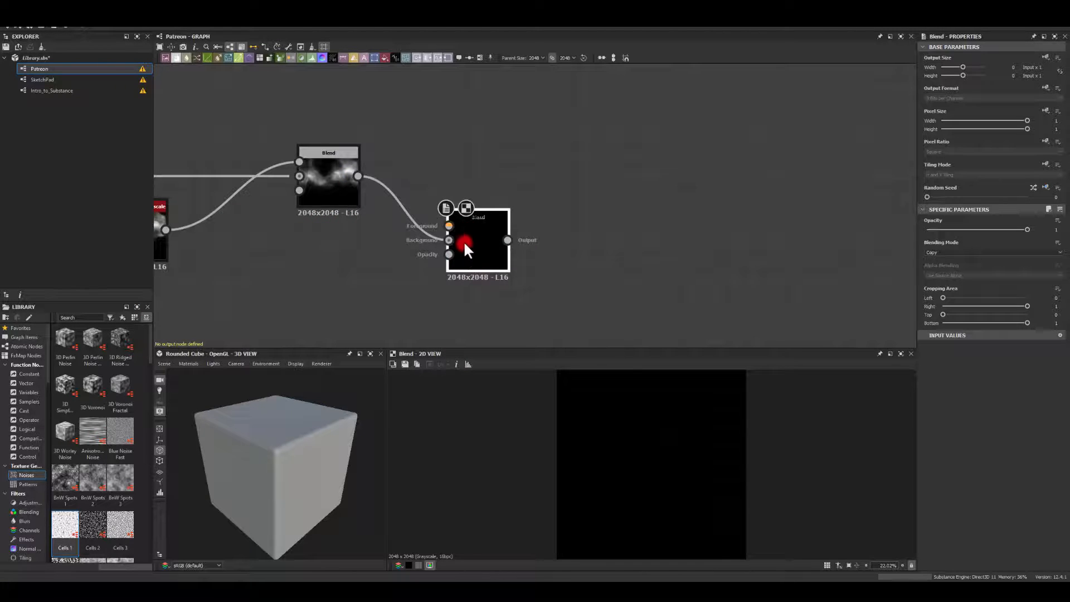
{"action": "key", "text": "Delete"}
- Add a Blur HQ Grayscale node fed by the last Blend and set its Intensity to 30
{"action": "left_click_drag", "start_coordinate": [358, 176], "coordinate": [490, 255]}
{"action": "type", "text": "bl"}
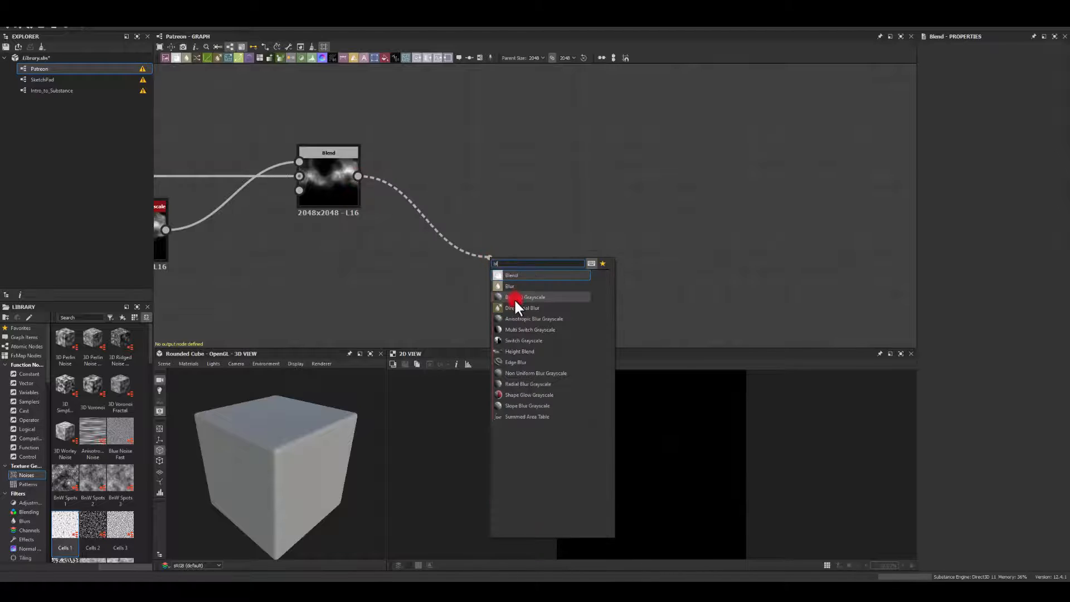
{"action": "left_click", "coordinate": [514, 298]}
{"action": "left_click_drag", "start_coordinate": [979, 418], "coordinate": [1065, 423]}
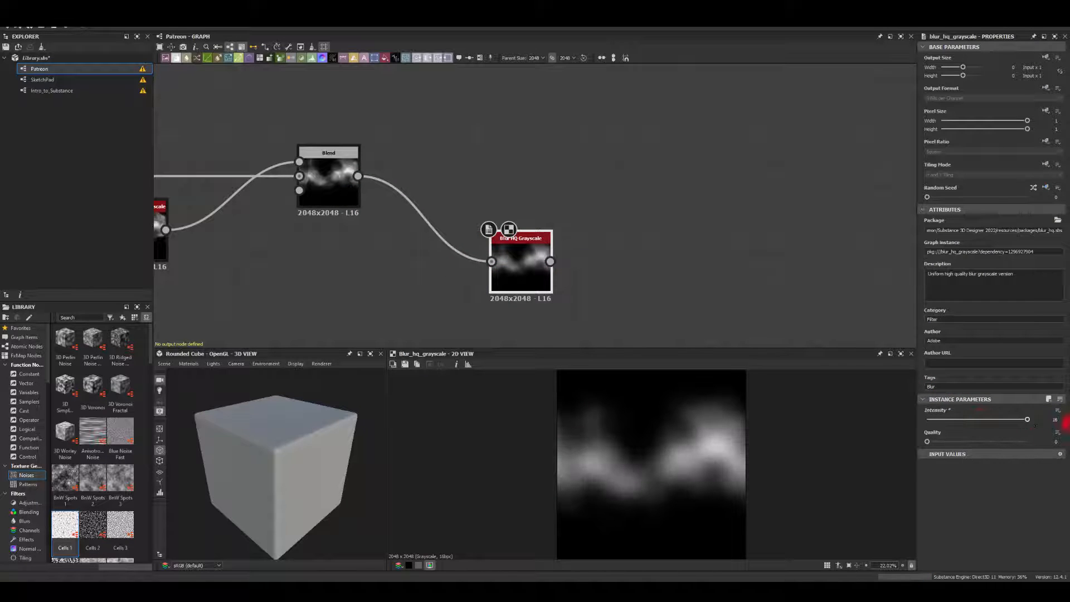
{"action": "double_click", "coordinate": [1055, 420]}
{"action": "type", "text": "30"}
{"action": "key", "text": "Return"}
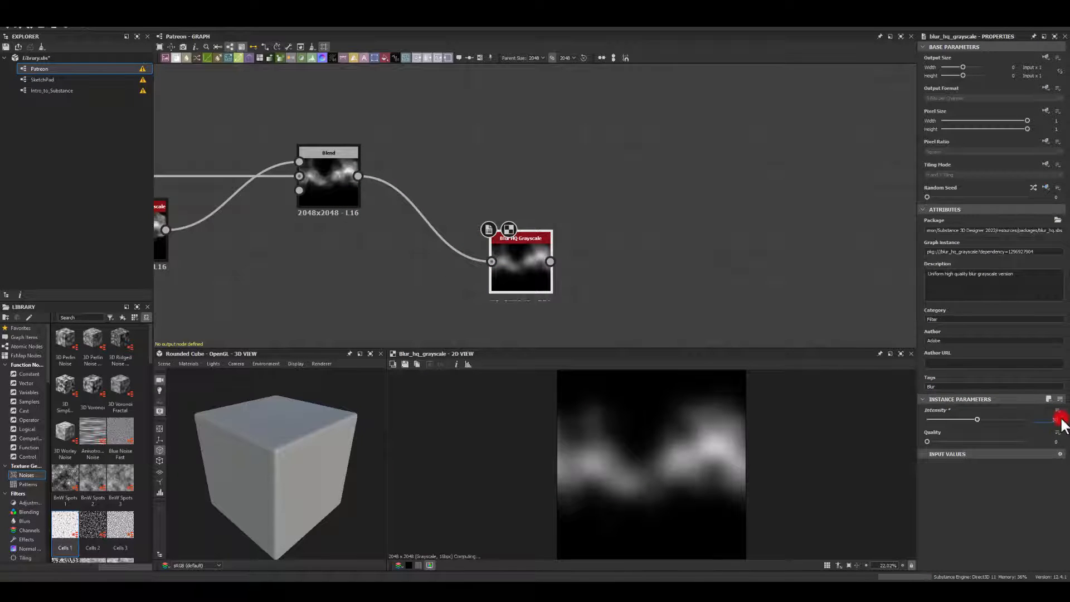
- Add a Max (Lighten) Blend node with the last Blend as background and its blurred copy as foreground
{"action": "left_click_drag", "start_coordinate": [357, 176], "coordinate": [604, 131]}
{"action": "left_click", "coordinate": [635, 153]}
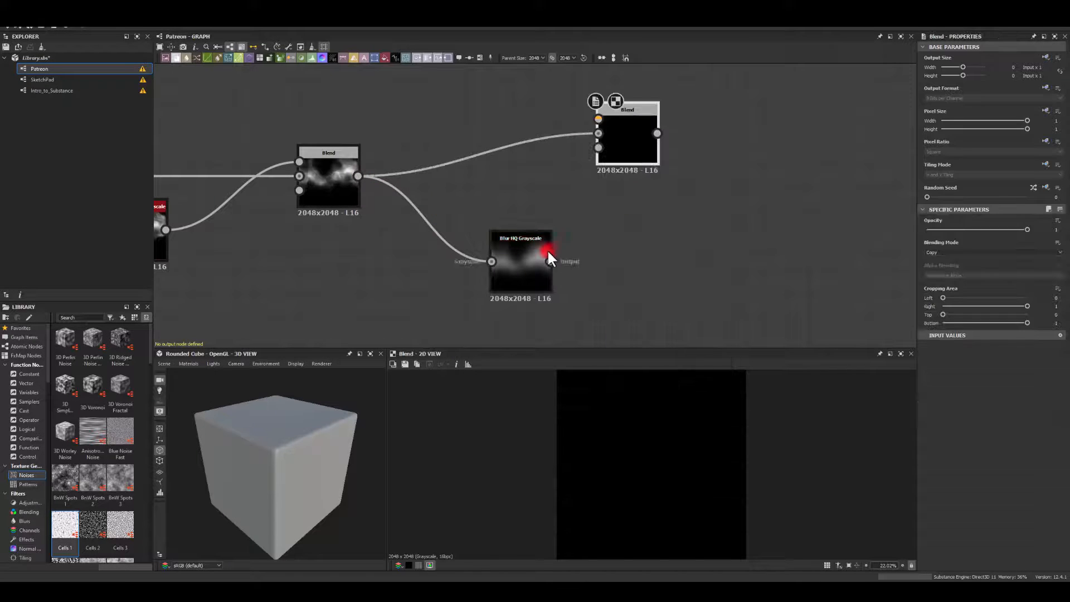
{"action": "left_click_drag", "start_coordinate": [571, 206], "coordinate": [630, 182]}
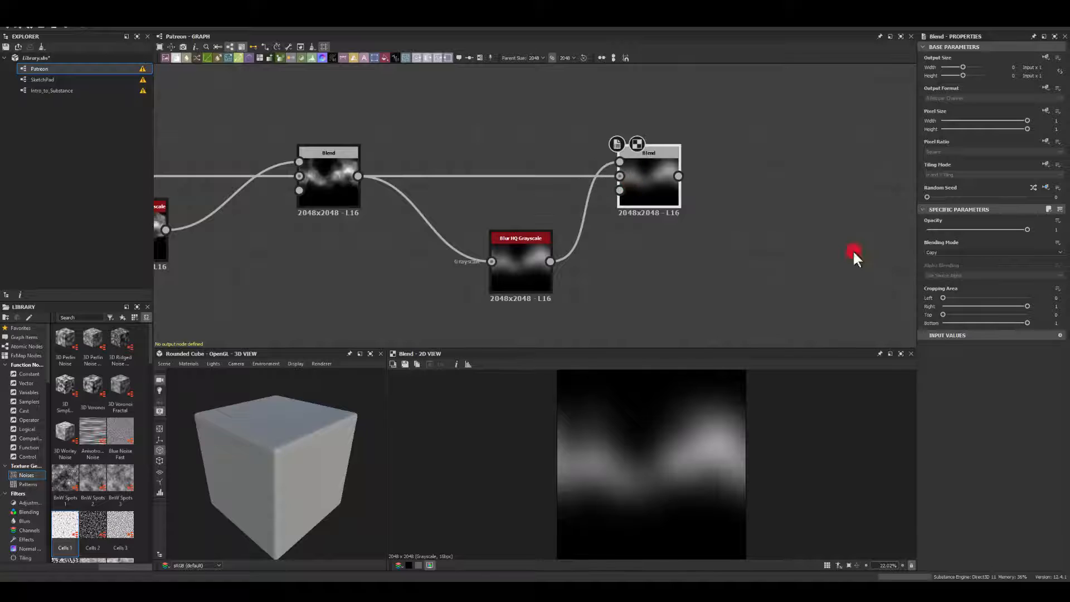
{"action": "left_click", "coordinate": [938, 252]}
{"action": "left_click", "coordinate": [938, 284]}
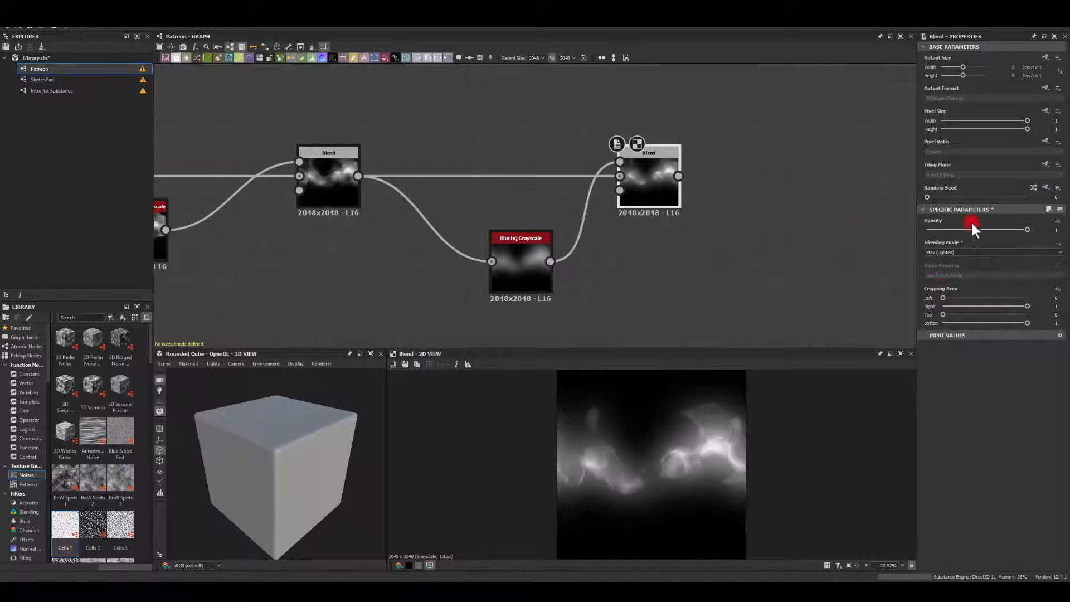
- Set the last Blend node's Opacity to 0.3
{"action": "left_click_drag", "start_coordinate": [1026, 228], "coordinate": [975, 230]}
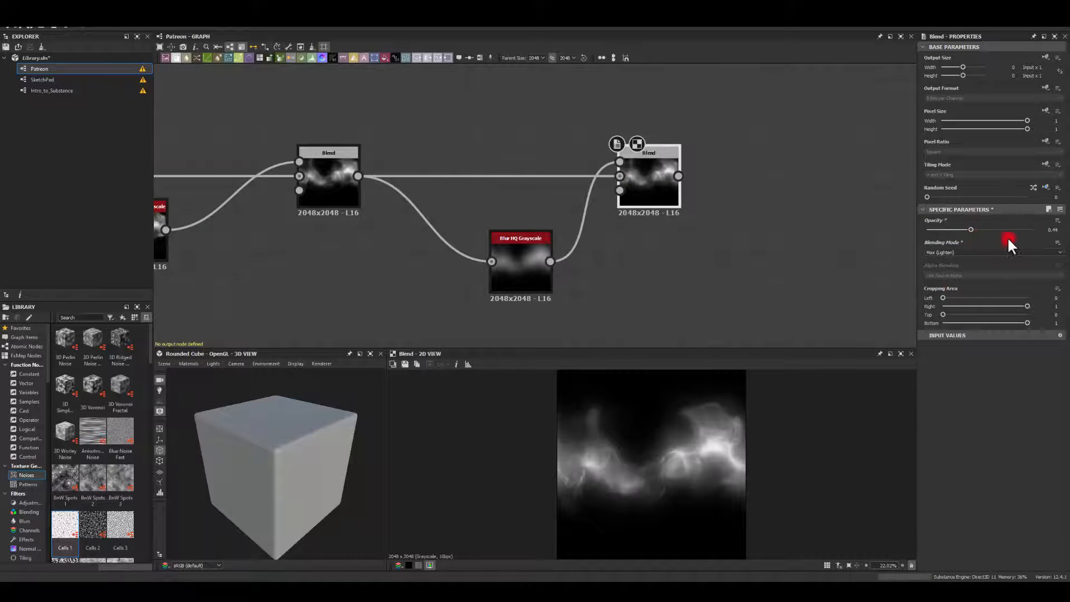
{"action": "left_click", "coordinate": [1041, 229]}
{"action": "type", "text": "0.3"}
{"action": "key", "text": "Return"}
- Add a Transformation 2D node right after the last Blend and set its X Offset to 0.5
{"action": "middle_click_drag", "start_coordinate": [733, 189], "coordinate": [516, 186]}
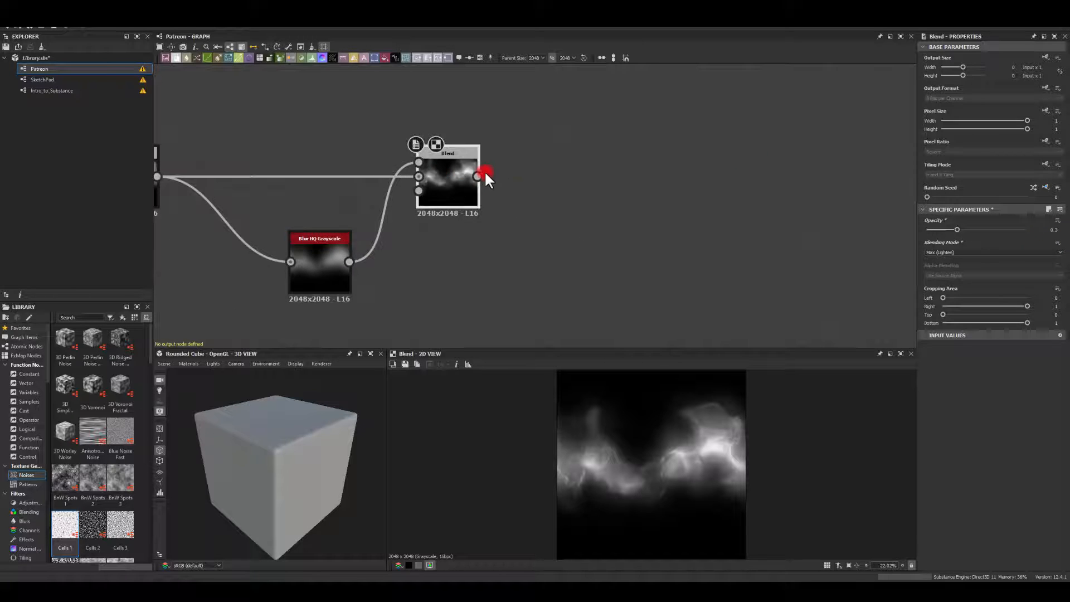
{"action": "left_click_drag", "start_coordinate": [477, 176], "coordinate": [595, 187]}
{"action": "type", "text": "trans"}
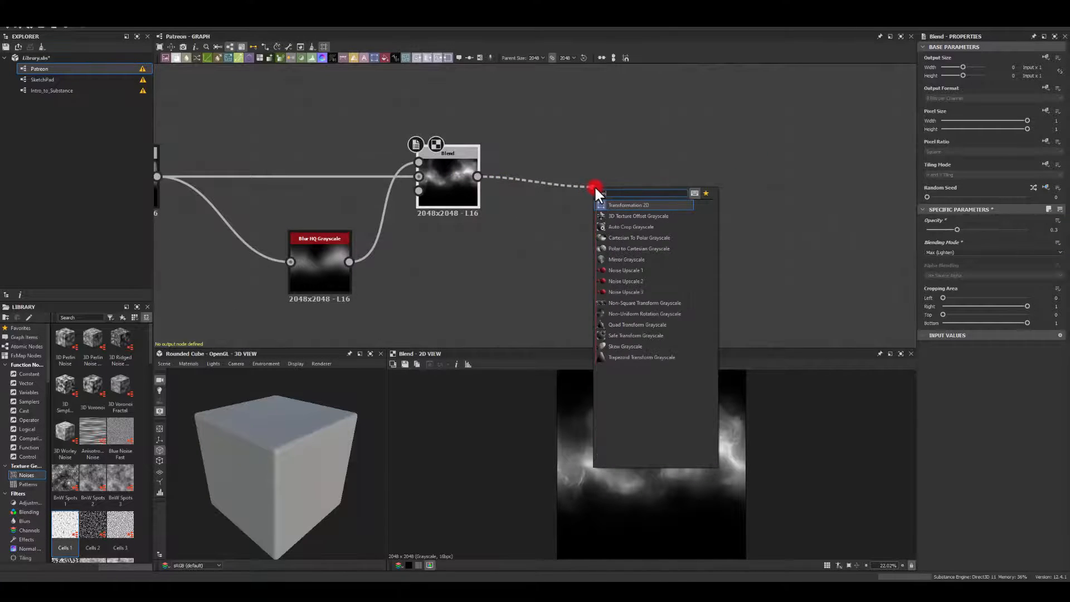
{"action": "key", "text": "Return"}
{"action": "left_click_drag", "start_coordinate": [979, 345], "coordinate": [1052, 356]}
{"action": "left_click_drag", "start_coordinate": [708, 473], "coordinate": [707, 472]}
{"action": "key", "text": "space"}
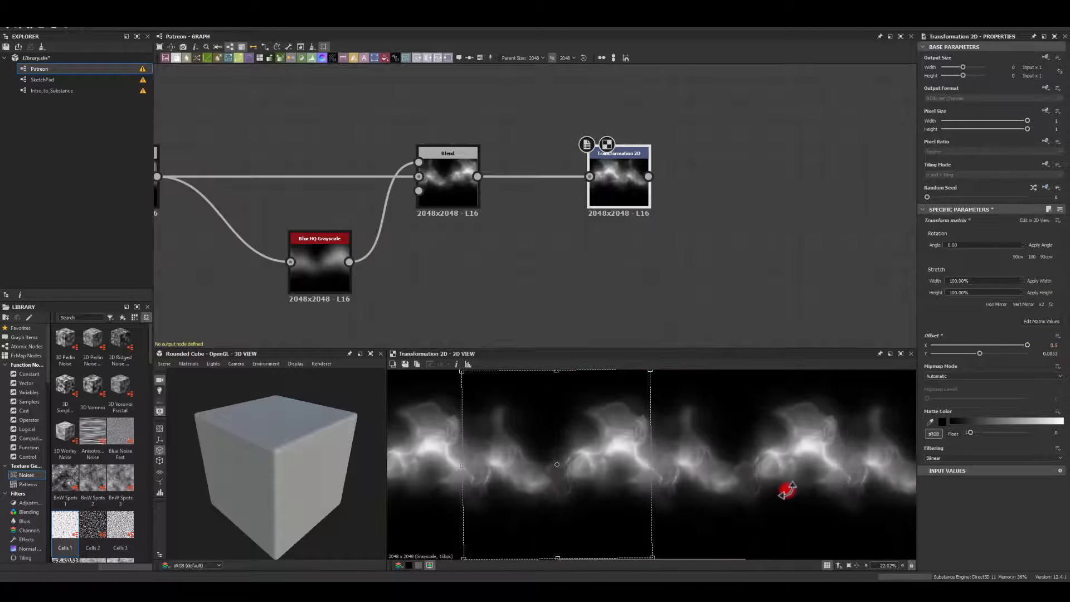
{"action": "key", "text": "space"}
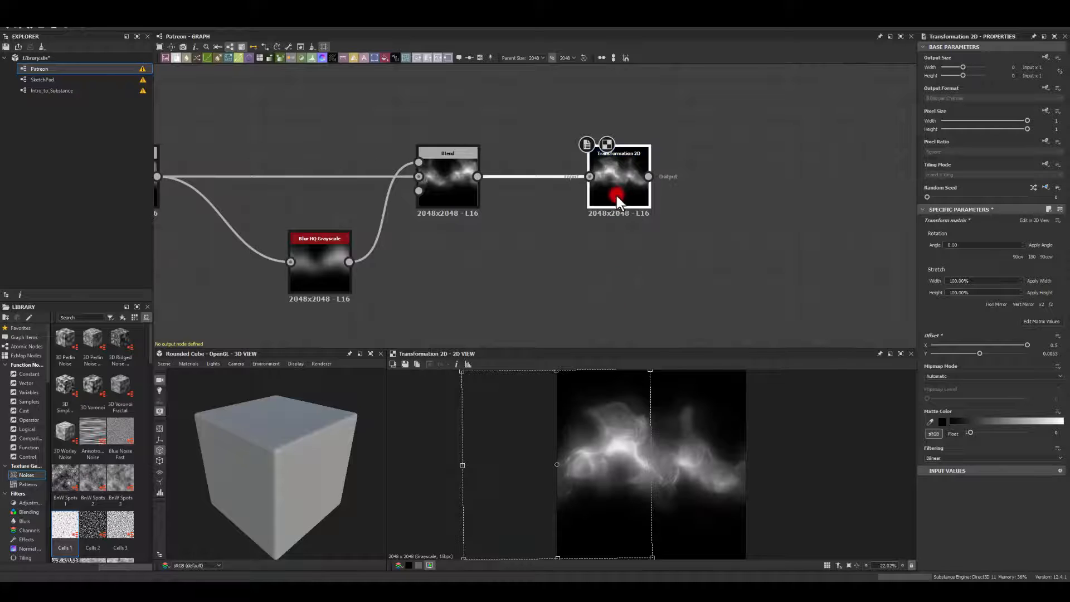
{"action": "left_click_drag", "start_coordinate": [607, 179], "coordinate": [533, 179]}
- Add a Gradient Map node fed by the Transformation 2D and align it in the same row
{"action": "middle_click_drag", "start_coordinate": [567, 165], "coordinate": [416, 158]}
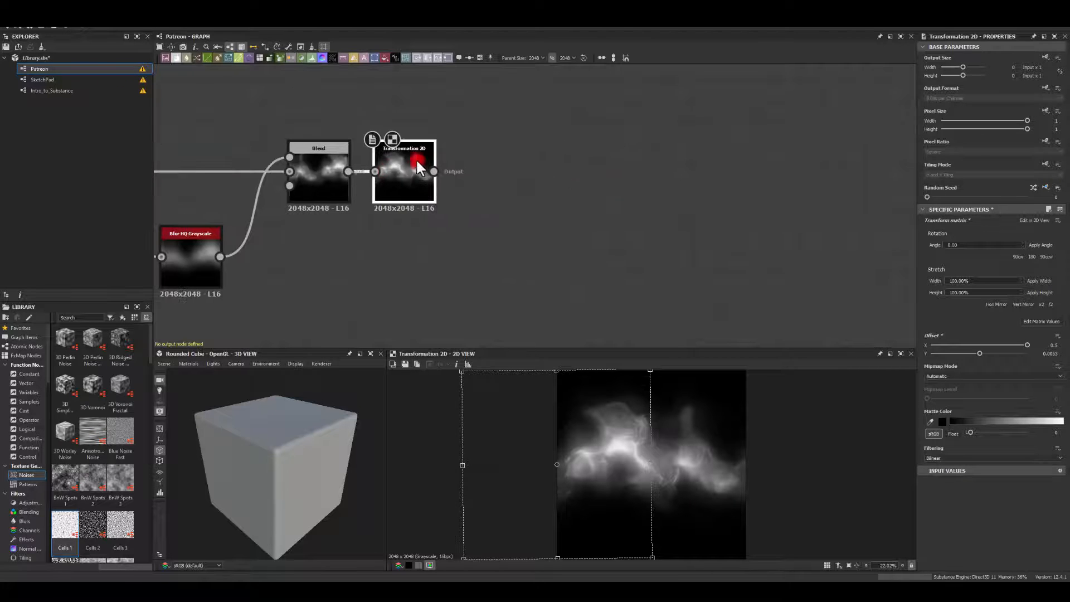
{"action": "left_click_drag", "start_coordinate": [434, 171], "coordinate": [571, 152]}
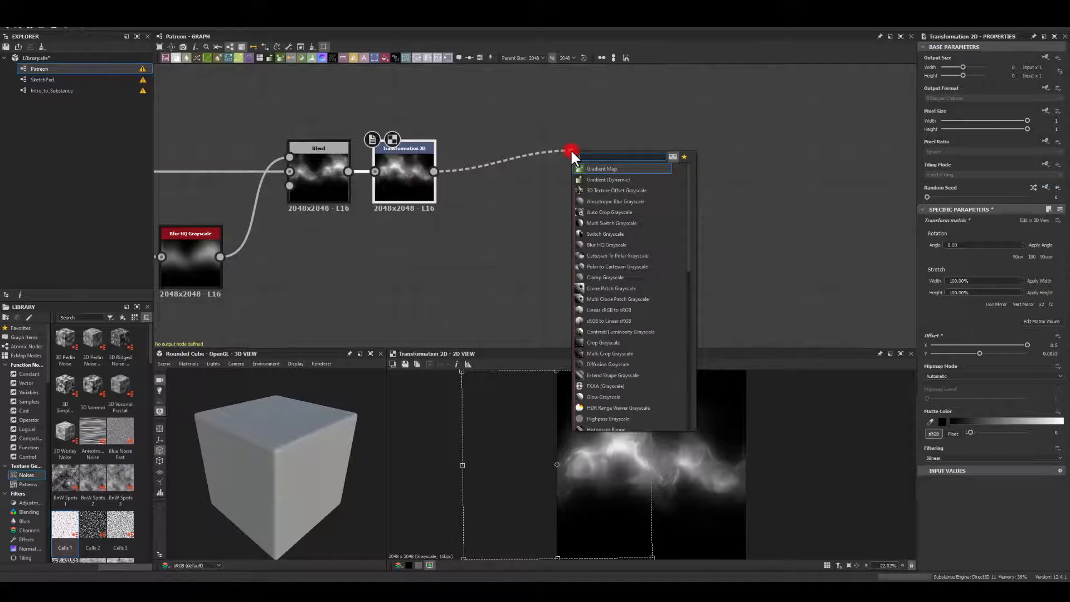
{"action": "type", "text": "a"}
{"action": "left_click", "coordinate": [582, 168]}
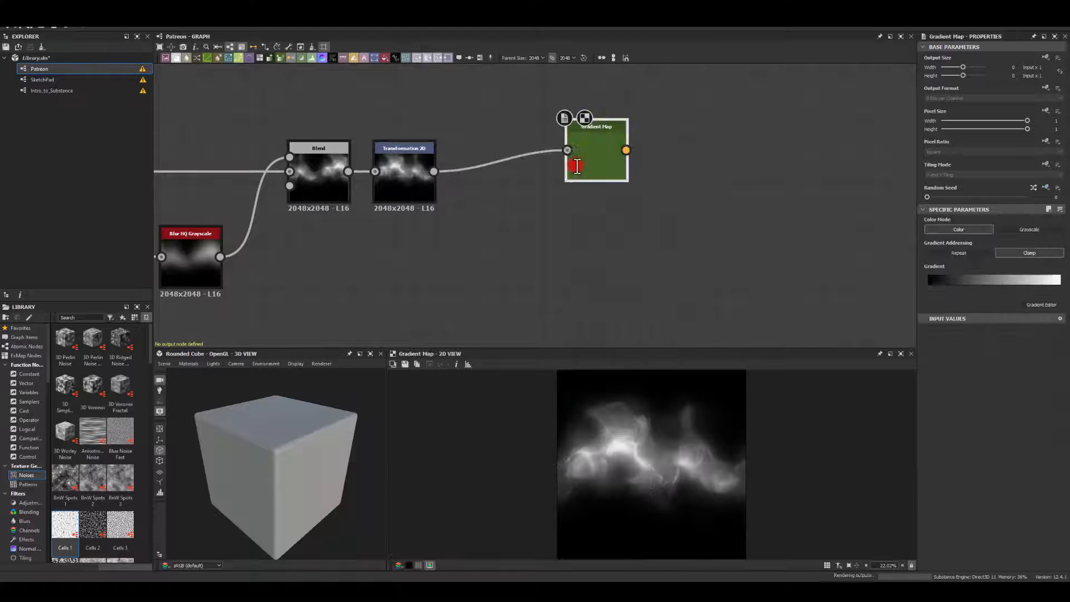
{"action": "left_click_drag", "start_coordinate": [589, 159], "coordinate": [535, 172]}
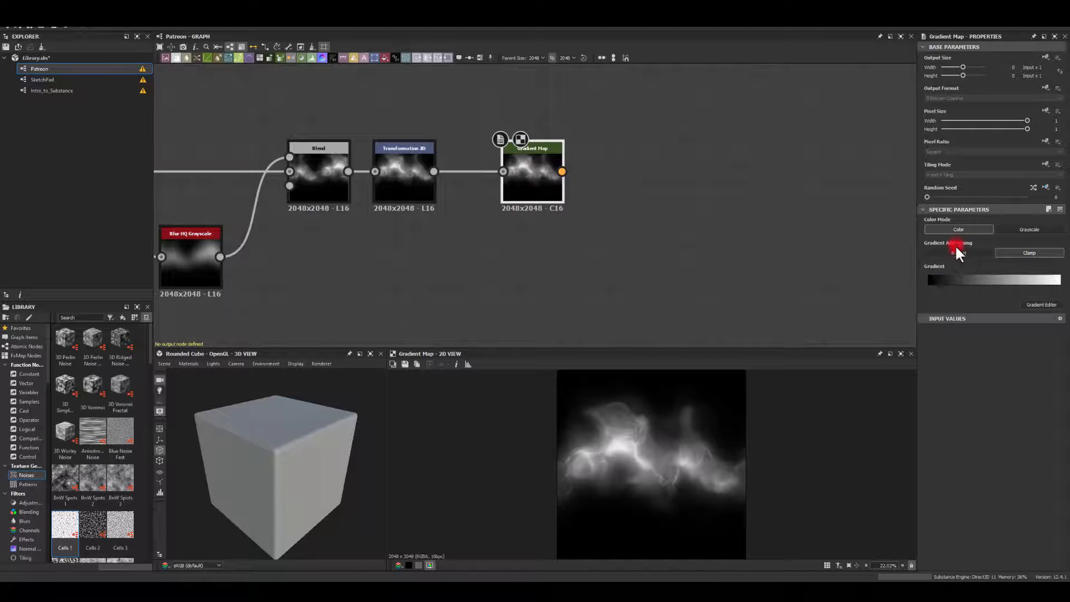
- Add a key at position 0.904 in the Gradient Map's gradient and colour it golden yellow
{"action": "left_click", "coordinate": [1040, 304]}
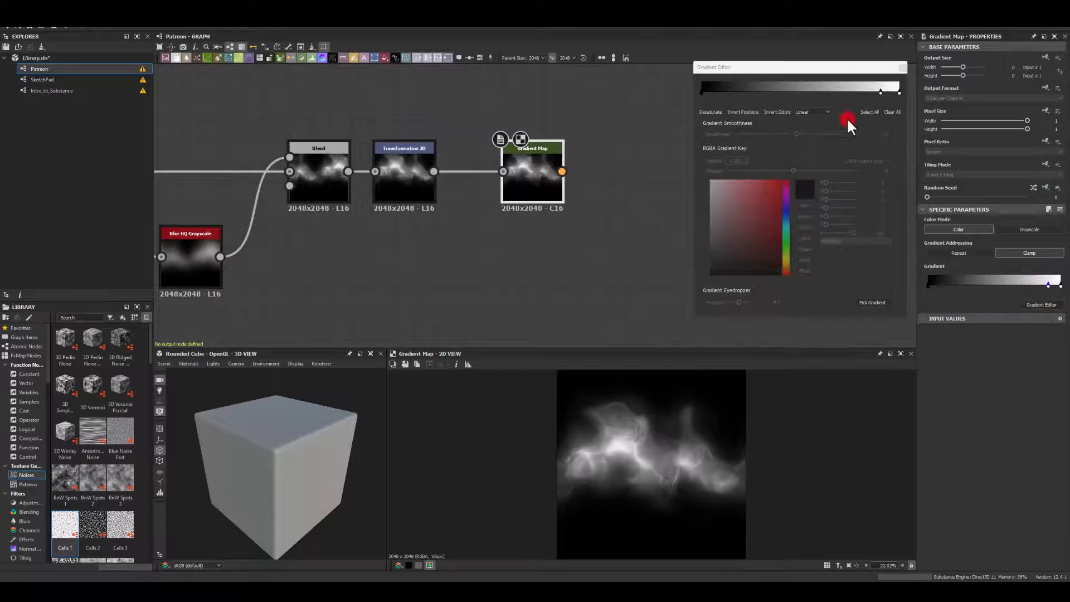
{"action": "left_click_drag", "start_coordinate": [775, 210], "coordinate": [807, 163]}
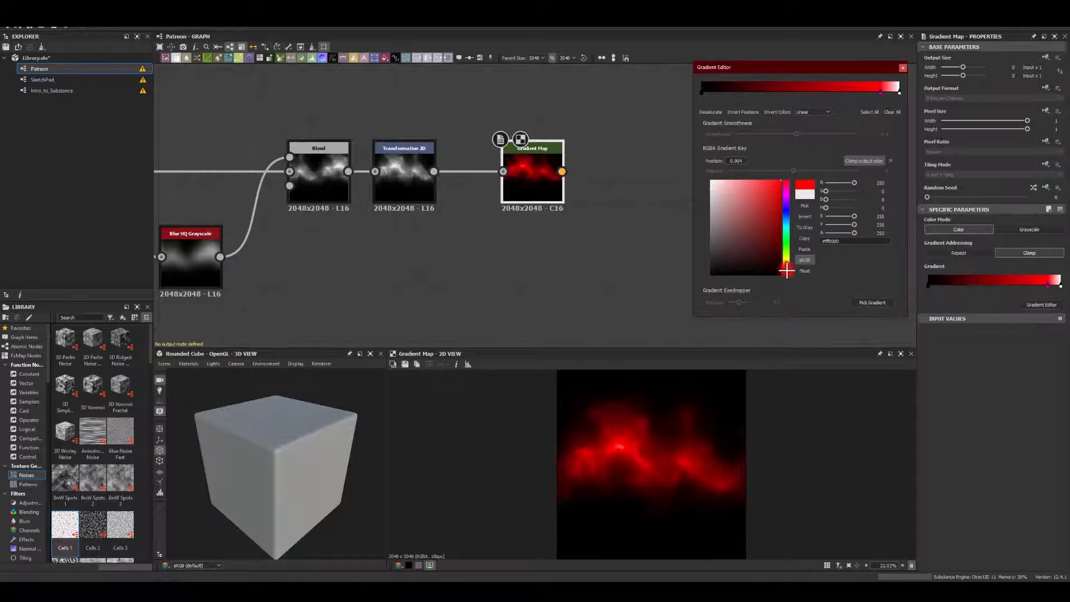
{"action": "left_click_drag", "start_coordinate": [786, 270], "coordinate": [790, 261]}
- Add an orange gradient key at position 0.627 and a dark red (#5e0000) key at 0.232
{"action": "left_click", "coordinate": [867, 112]}
{"action": "left_click", "coordinate": [824, 89]}
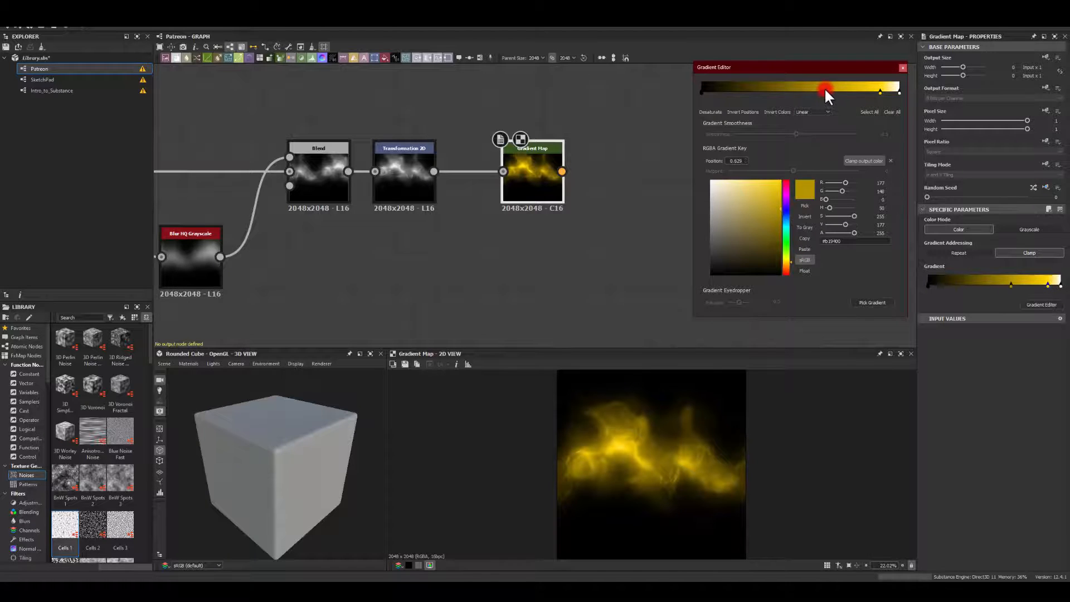
{"action": "left_click_drag", "start_coordinate": [785, 267], "coordinate": [786, 271]}
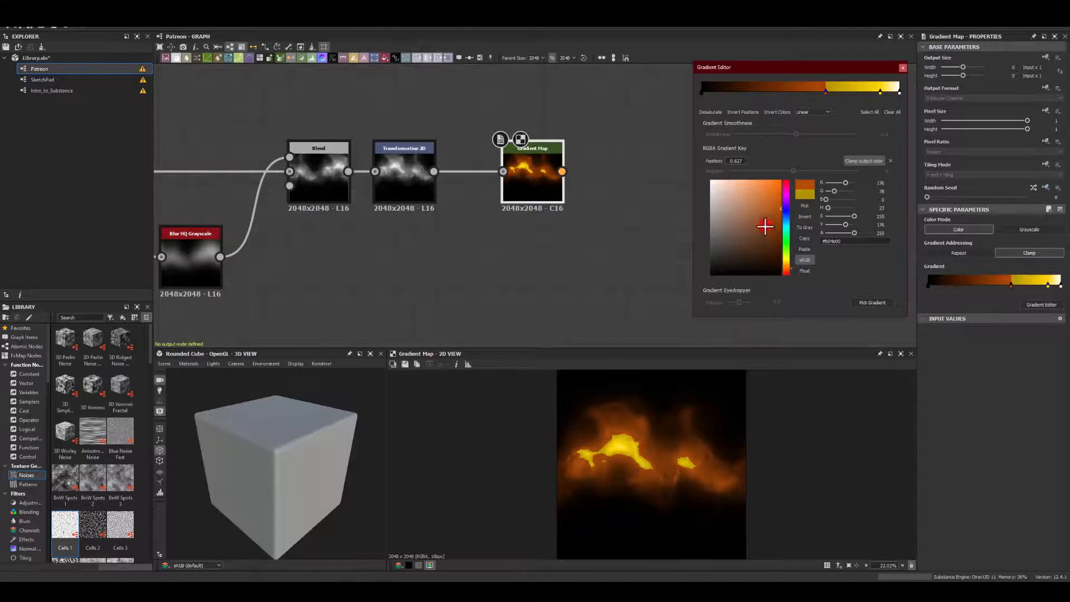
{"action": "left_click", "coordinate": [747, 90]}
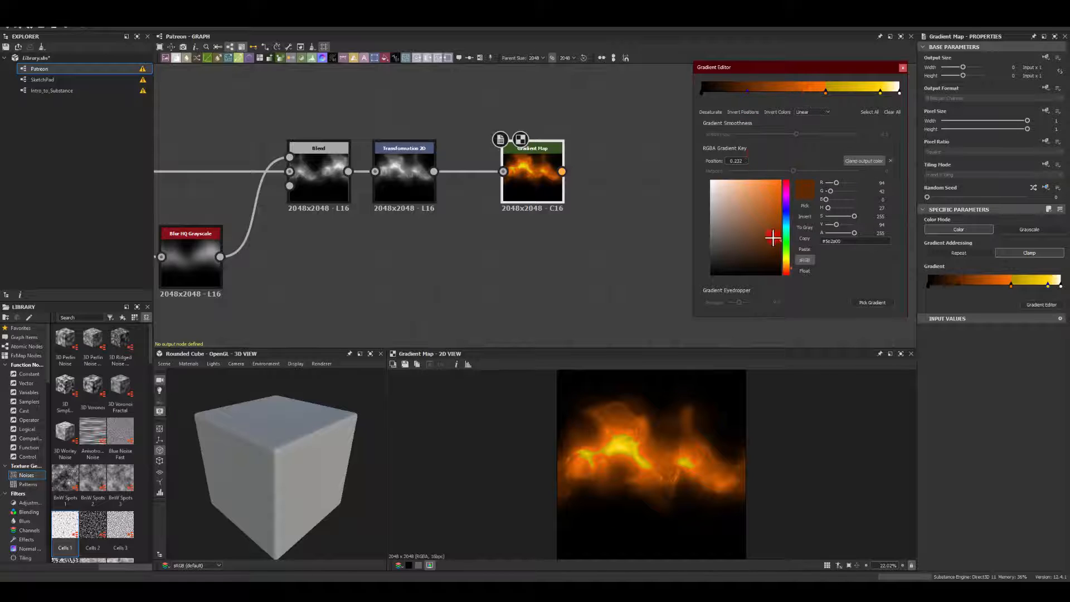
{"action": "left_click_drag", "start_coordinate": [786, 271], "coordinate": [798, 301]}
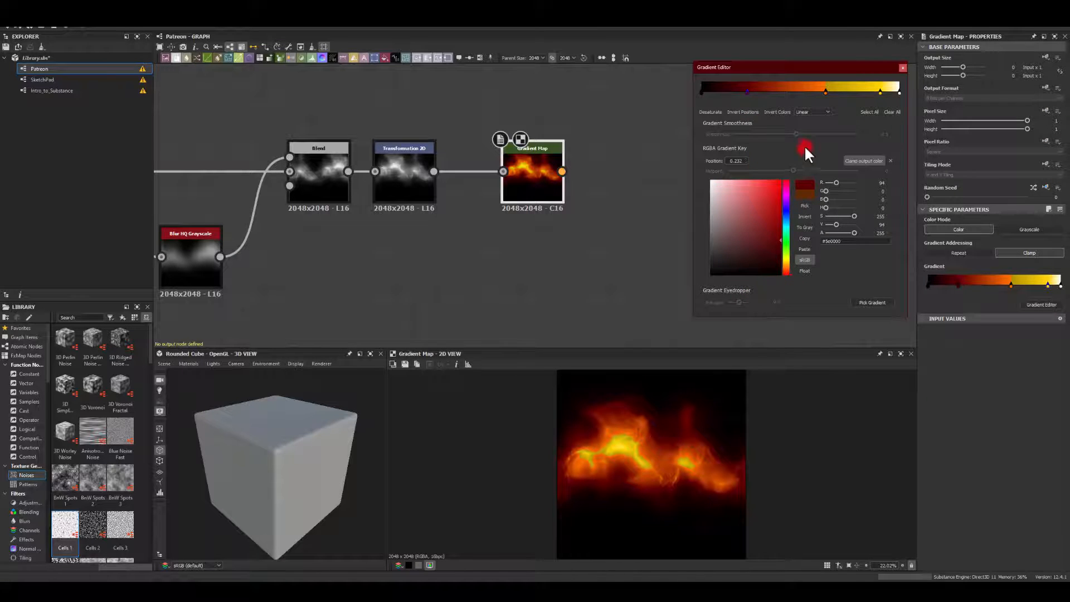
- Delete the stray yellow key beside the orange gradient key, fine-tune the orange key's position and close the gradient editing
{"action": "left_click", "coordinate": [826, 92]}
{"action": "left_click_drag", "start_coordinate": [774, 229], "coordinate": [841, 201]}
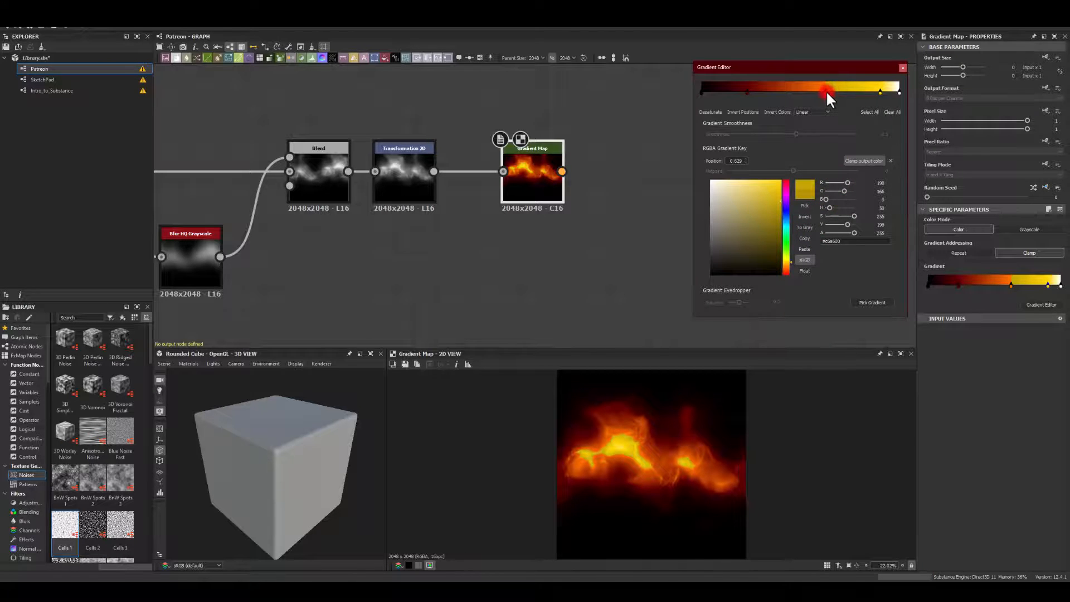
{"action": "key", "text": "Delete"}
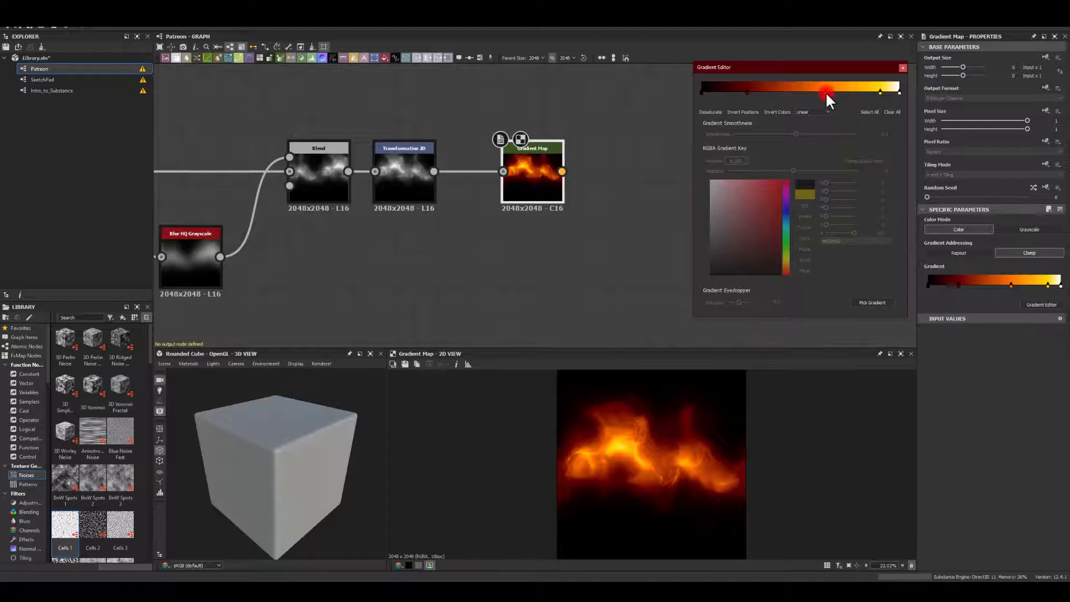
{"action": "mouse_move", "coordinate": [825, 91]}
{"action": "left_mouse_down"}
{"action": "mouse_move", "coordinate": [838, 89]}
{"action": "mouse_move", "coordinate": [814, 91]}
{"action": "mouse_move", "coordinate": [834, 88]}
{"action": "left_mouse_up"}
{"action": "left_click", "coordinate": [900, 68]}
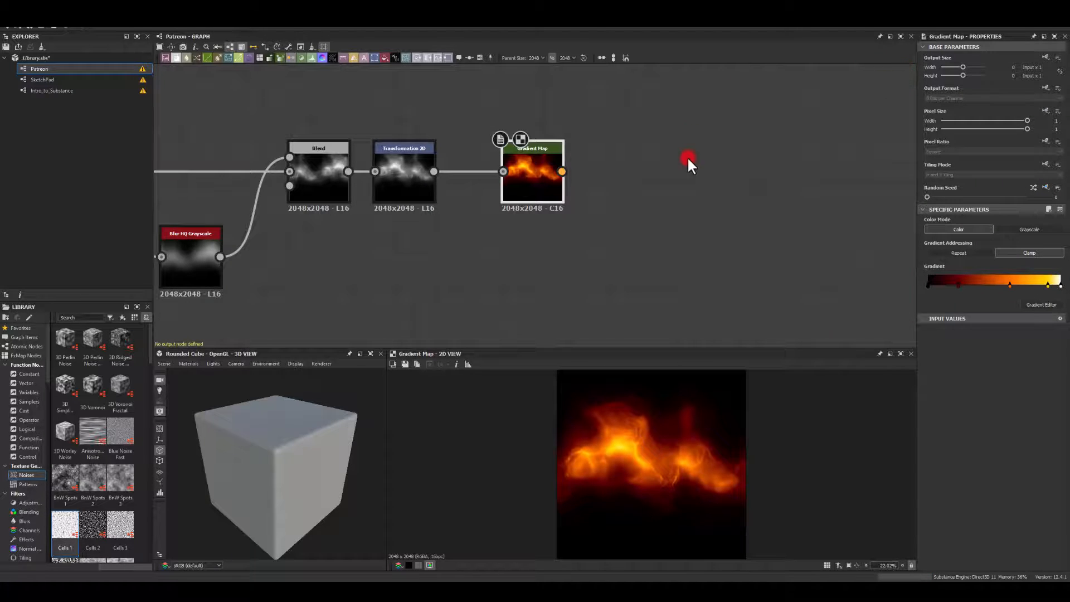
- Examine the node chain upstream of the Gradient Map, back to the Tile Sampler and the two Bevel nodes
{"action": "scroll", "coordinate": [617, 236], "scroll_direction": "down", "scroll_amount": 4}
{"action": "middle_click_drag", "start_coordinate": [414, 246], "coordinate": [563, 225]}
{"action": "middle_click_drag", "start_coordinate": [440, 235], "coordinate": [556, 236]}
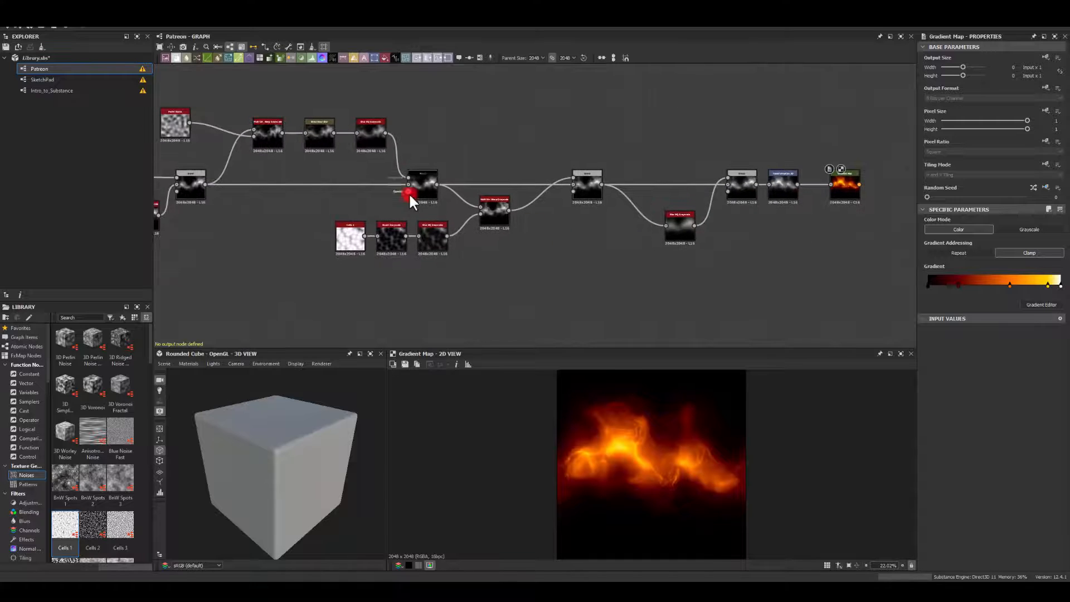
{"action": "scroll", "coordinate": [478, 191], "scroll_direction": "up", "scroll_amount": 4}
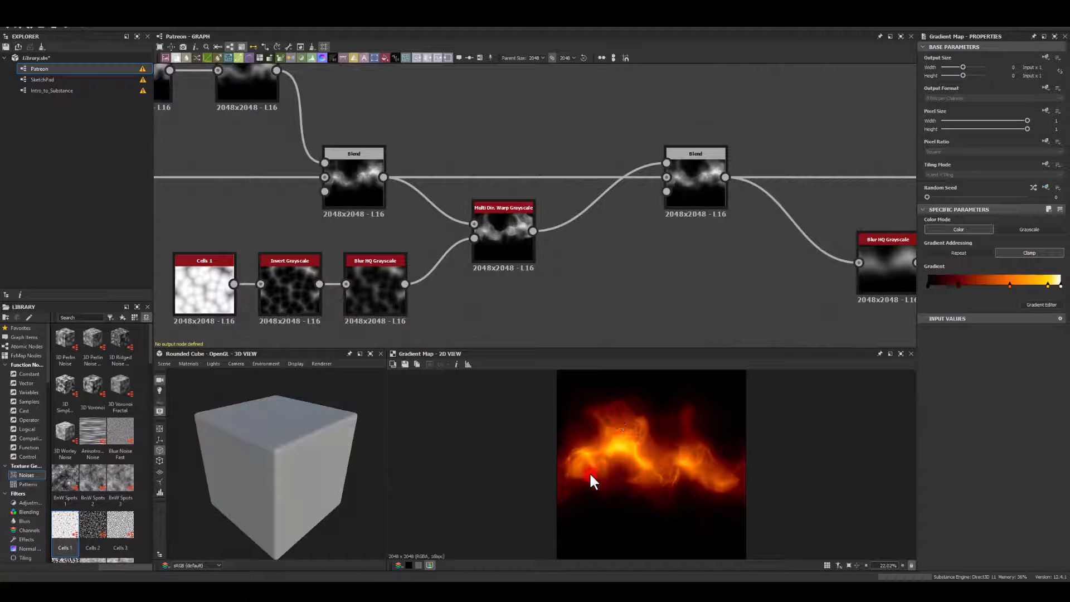
{"action": "middle_click_drag", "start_coordinate": [376, 129], "coordinate": [557, 128]}
{"action": "middle_click_drag", "start_coordinate": [217, 149], "coordinate": [474, 190]}
{"action": "middle_click_drag", "start_coordinate": [326, 149], "coordinate": [423, 159]}
{"action": "middle_click_drag", "start_coordinate": [220, 162], "coordinate": [724, 145]}
{"action": "scroll", "coordinate": [447, 169], "scroll_direction": "down", "scroll_amount": 3}
{"action": "middle_click_drag", "start_coordinate": [346, 196], "coordinate": [597, 210]}
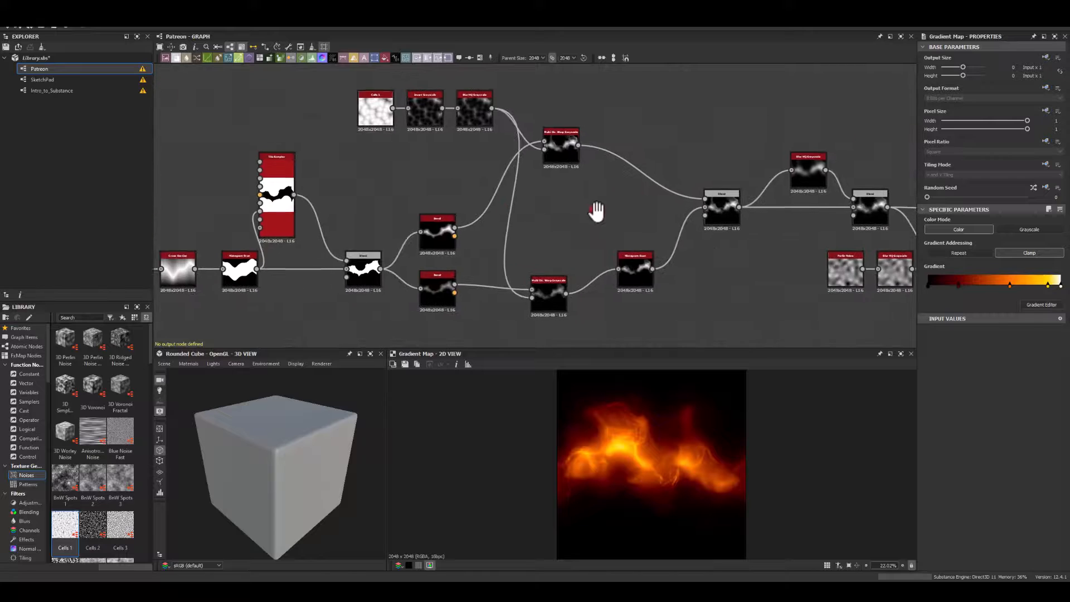
{"action": "middle_click_drag", "start_coordinate": [323, 174], "coordinate": [418, 138]}
{"action": "scroll", "coordinate": [475, 256], "scroll_direction": "up", "scroll_amount": 2}
{"action": "middle_click_drag", "start_coordinate": [614, 130], "coordinate": [500, 170]}
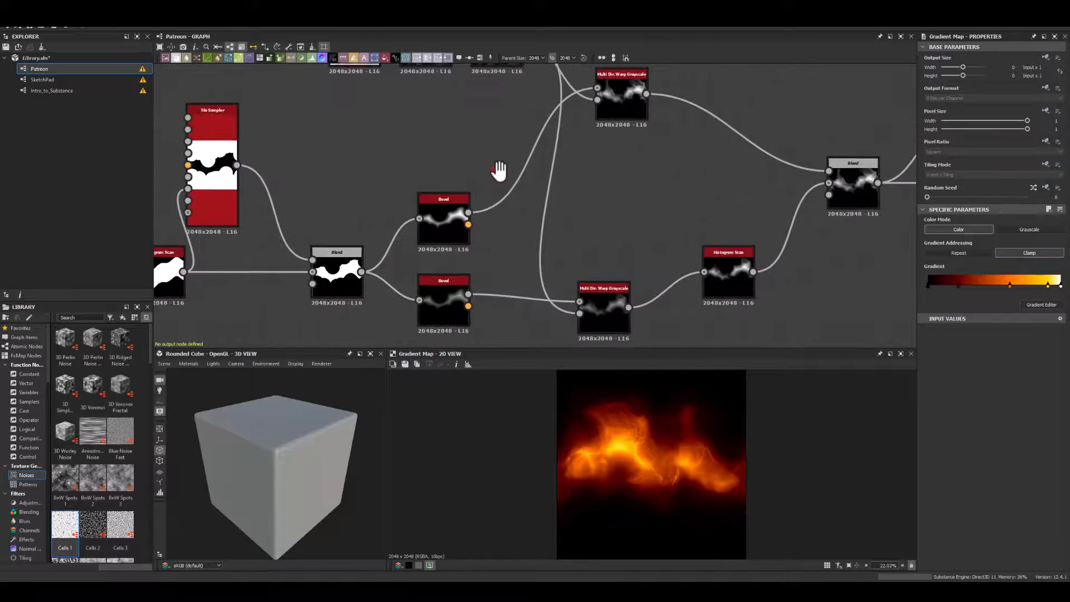
{"action": "middle_click_drag", "start_coordinate": [576, 159], "coordinate": [521, 197]}
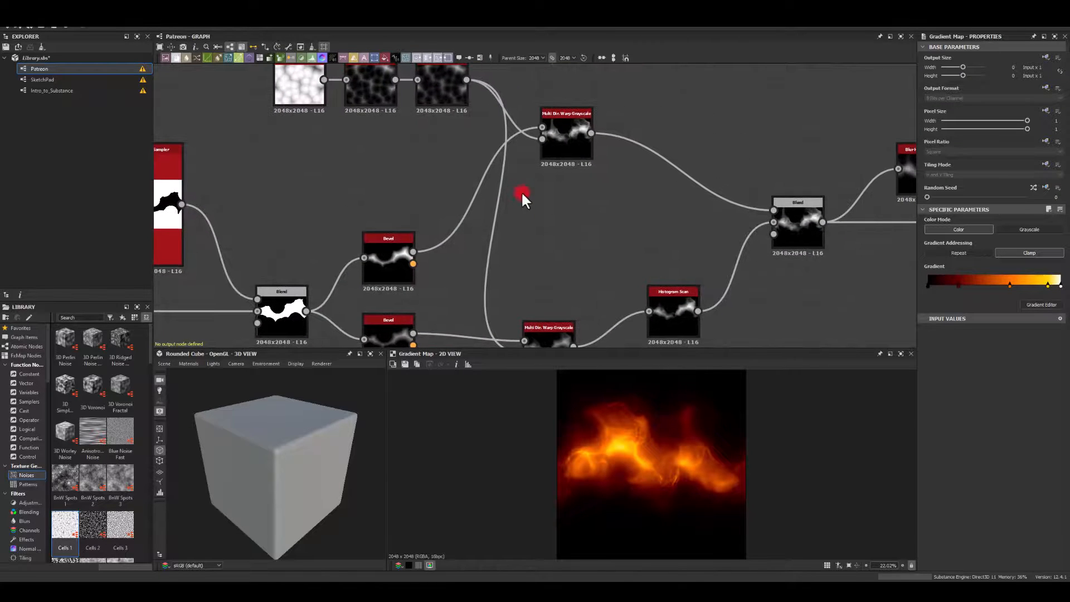
- Set the upper Bevel node's Distance to about -0.18 and inspect the fire texture up close
{"action": "left_click", "coordinate": [790, 229]}
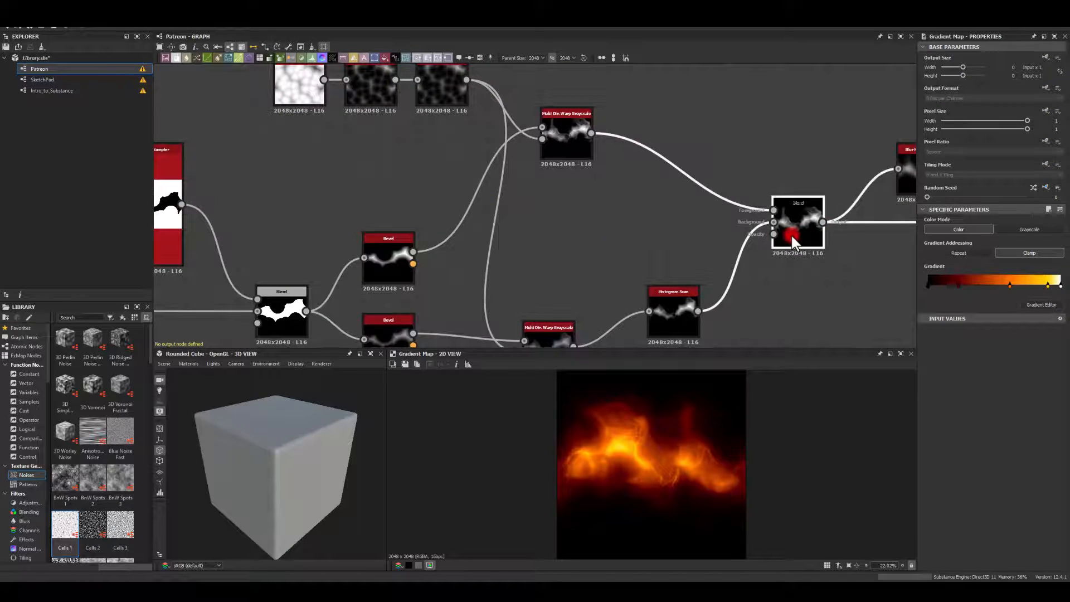
{"action": "left_click", "coordinate": [383, 255]}
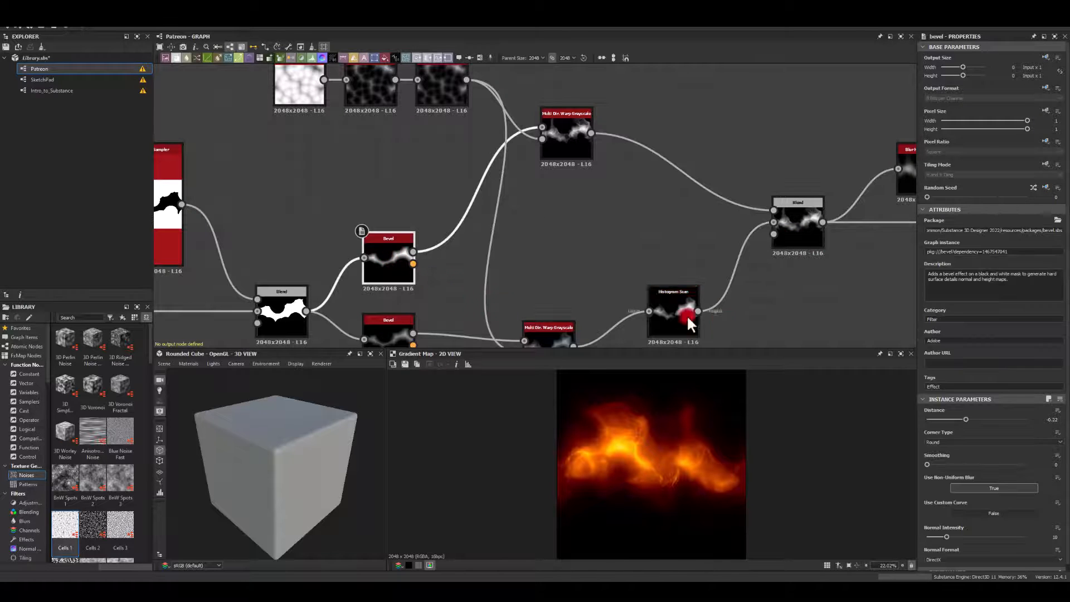
{"action": "left_click", "coordinate": [963, 417]}
{"action": "left_click_drag", "start_coordinate": [964, 415], "coordinate": [967, 414]}
{"action": "left_click", "coordinate": [594, 477]}
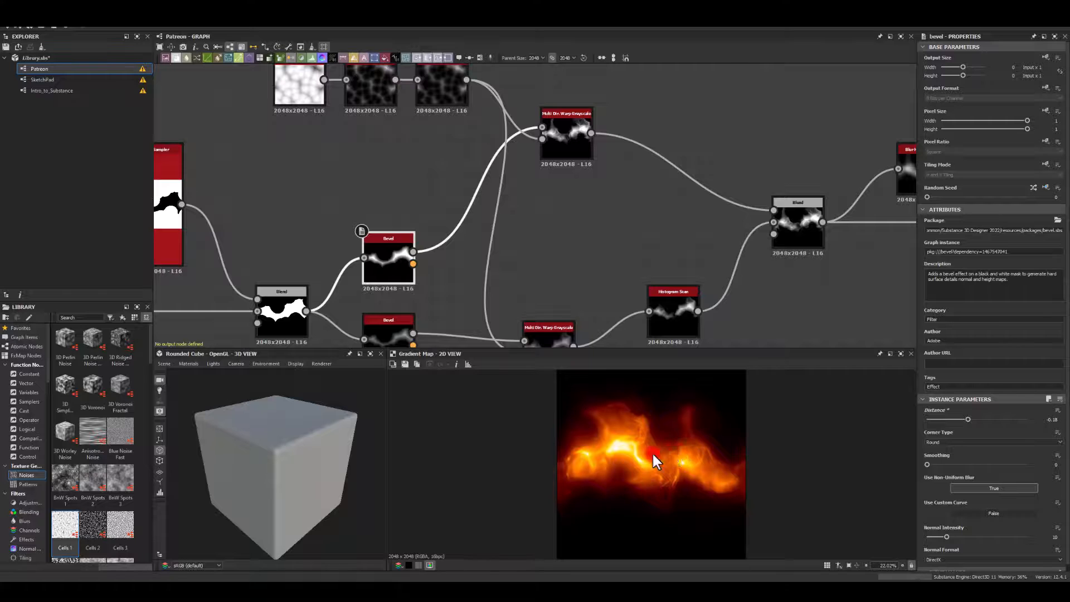
{"action": "scroll", "coordinate": [640, 461], "scroll_direction": "up", "scroll_amount": 3}
{"action": "scroll", "coordinate": [616, 454], "scroll_direction": "down", "scroll_amount": 4}
{"action": "scroll", "coordinate": [606, 463], "scroll_direction": "up", "scroll_amount": 4}
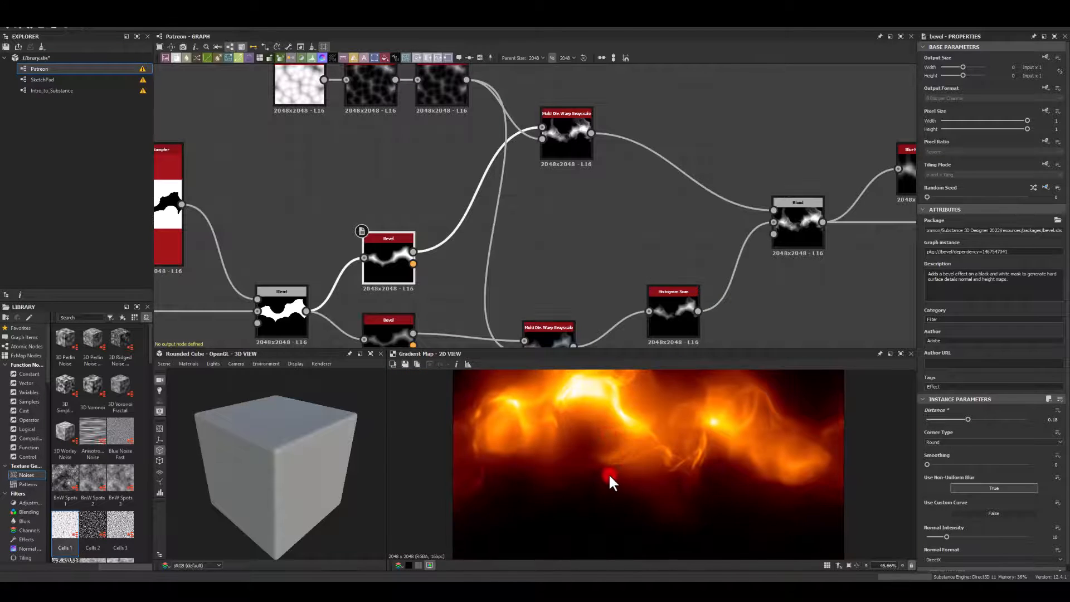
{"action": "scroll", "coordinate": [667, 429], "scroll_direction": "down", "scroll_amount": 4}
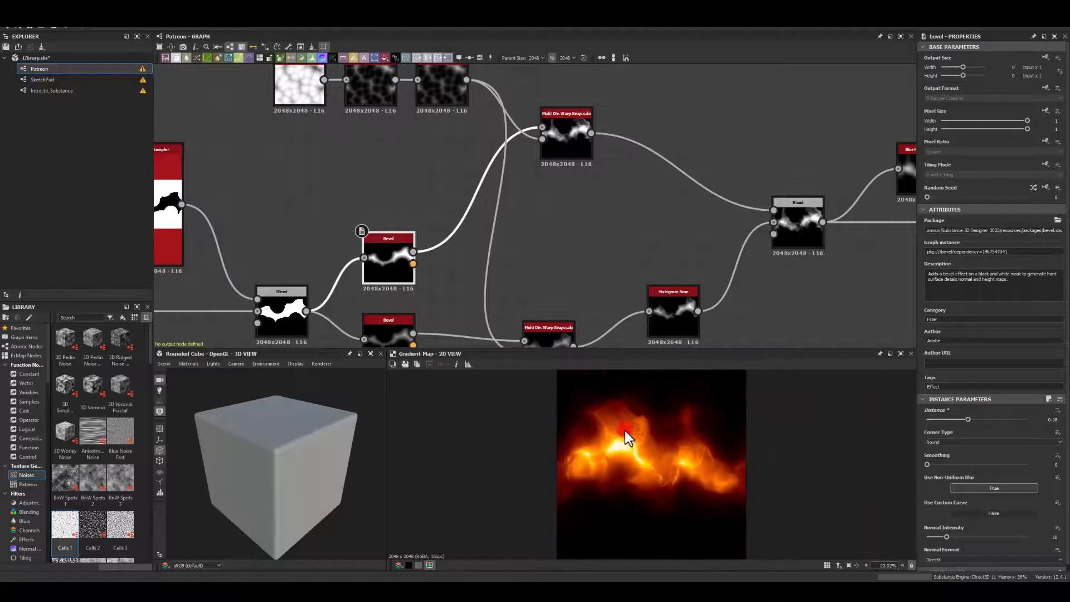
{"action": "scroll", "coordinate": [626, 440], "scroll_direction": "up", "scroll_amount": 1}
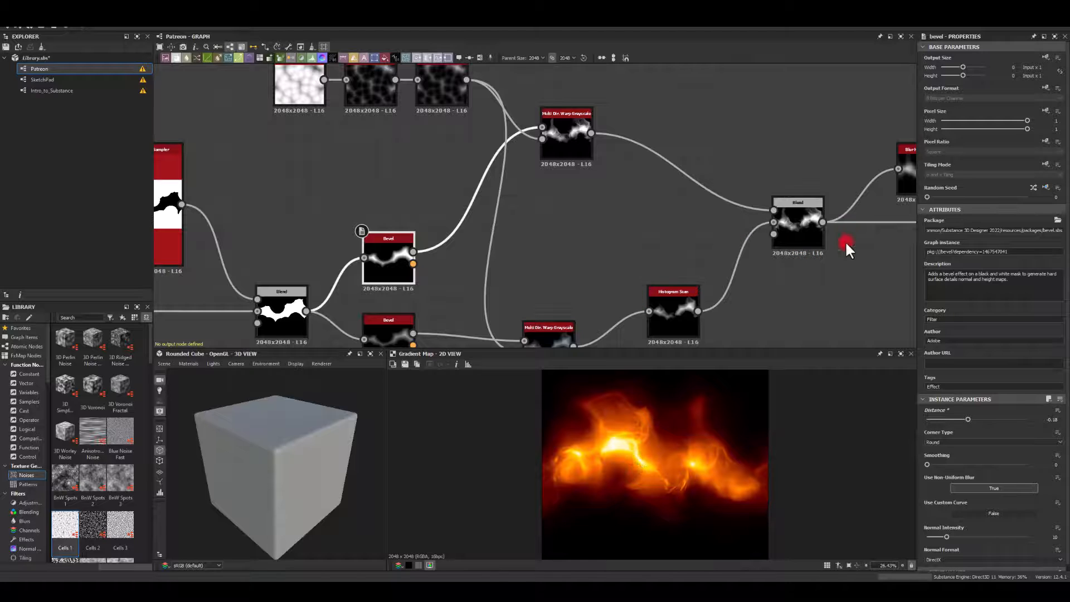
- Set the lower Bevel node's Distance to about -0.31 and its Smoothing to 5
{"action": "middle_click_drag", "start_coordinate": [350, 280], "coordinate": [341, 211]}
{"action": "left_click", "coordinate": [375, 271]}
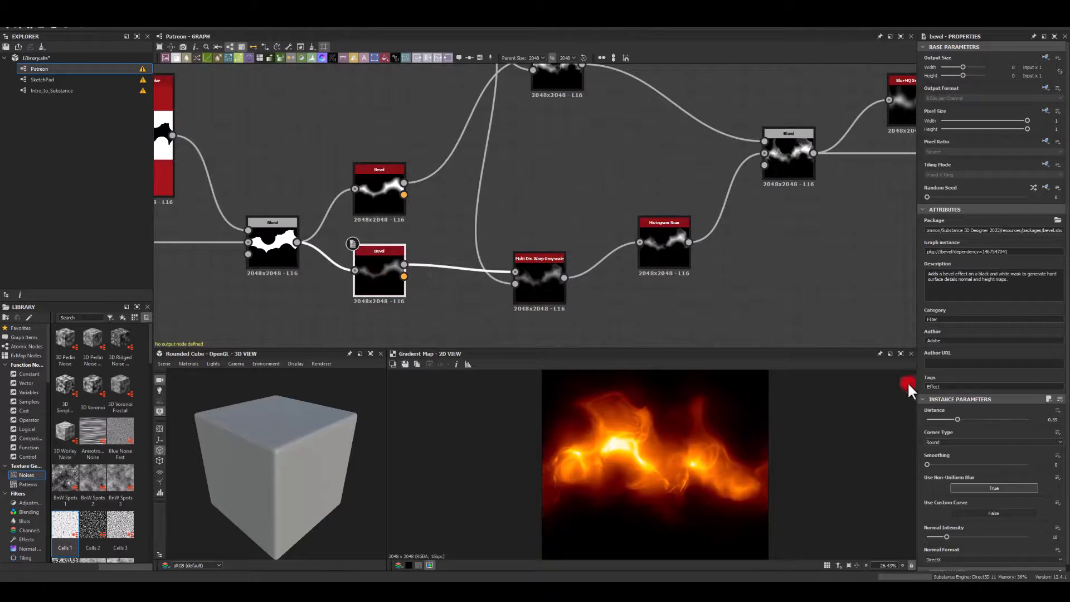
{"action": "mouse_move", "coordinate": [956, 419]}
{"action": "left_mouse_down"}
{"action": "mouse_move", "coordinate": [1056, 420]}
{"action": "mouse_move", "coordinate": [924, 417]}
{"action": "mouse_move", "coordinate": [1067, 420]}
{"action": "mouse_move", "coordinate": [907, 420]}
{"action": "mouse_move", "coordinate": [1038, 422]}
{"action": "mouse_move", "coordinate": [944, 422]}
{"action": "left_mouse_up"}
{"action": "left_click", "coordinate": [530, 282]}
{"action": "left_click", "coordinate": [385, 276]}
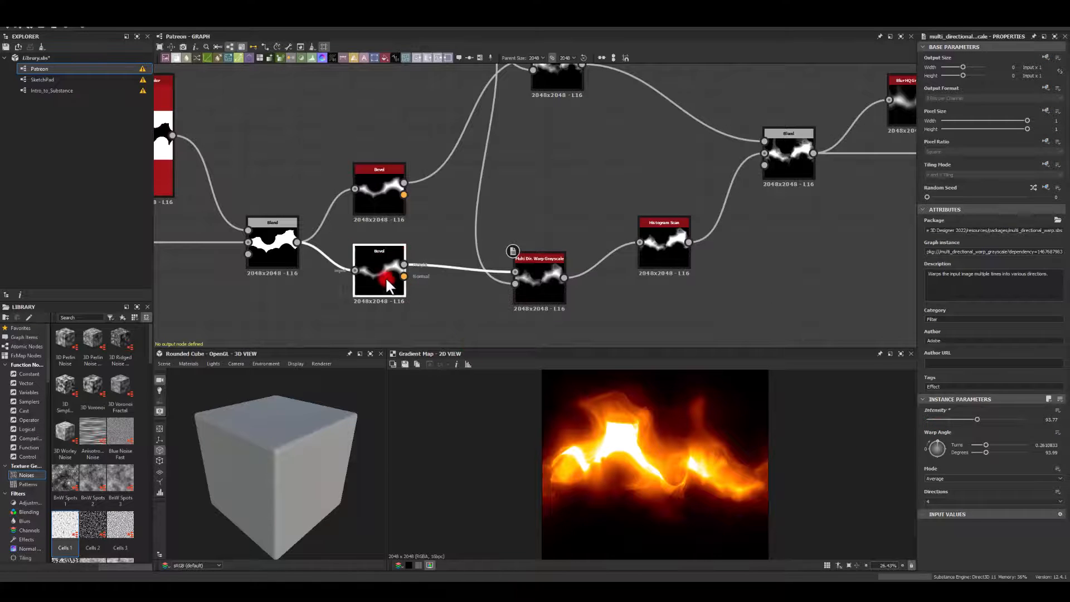
{"action": "mouse_move", "coordinate": [964, 420]}
{"action": "left_mouse_down"}
{"action": "mouse_move", "coordinate": [951, 417]}
{"action": "mouse_move", "coordinate": [961, 416]}
{"action": "left_mouse_up"}
{"action": "left_click_drag", "start_coordinate": [927, 464], "coordinate": [1065, 471]}
- Preview the last Multi Directional Warp Grayscale node, fed by the blurred inverted Cells 1, and show its parameters
{"action": "middle_click_drag", "start_coordinate": [662, 271], "coordinate": [455, 262]}
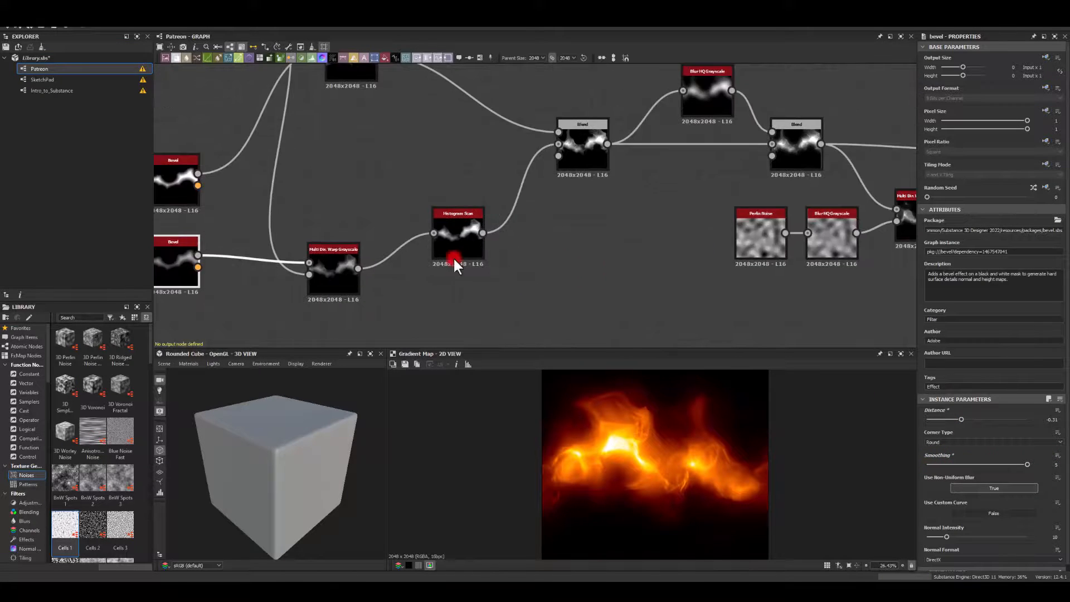
{"action": "scroll", "coordinate": [602, 274], "scroll_direction": "down", "scroll_amount": 4}
{"action": "middle_click_drag", "start_coordinate": [697, 285], "coordinate": [440, 262]}
{"action": "middle_click_drag", "start_coordinate": [733, 291], "coordinate": [480, 258]}
{"action": "scroll", "coordinate": [491, 227], "scroll_direction": "up", "scroll_amount": 3}
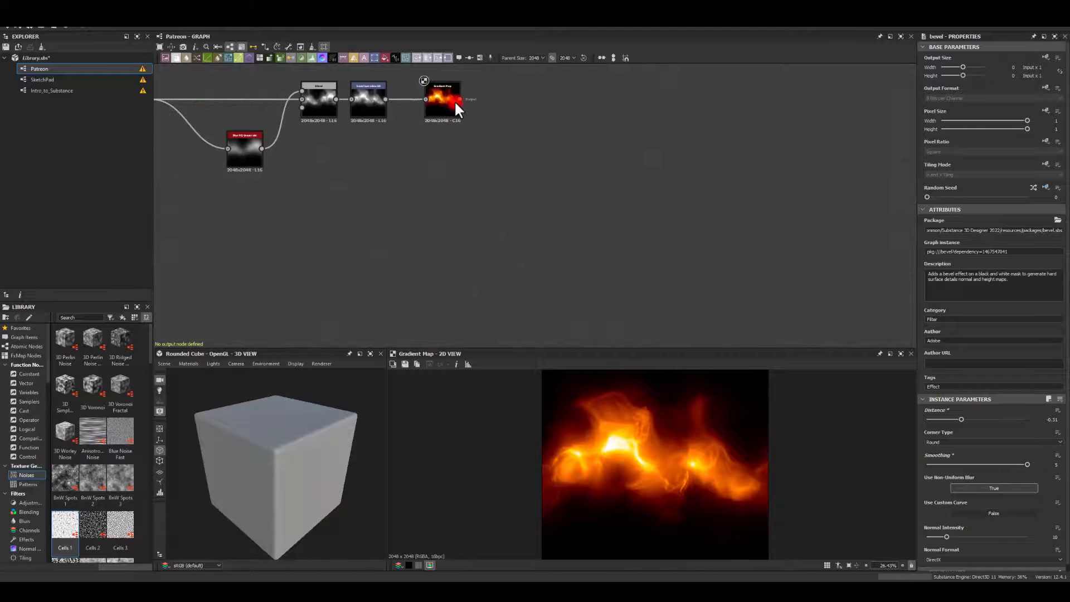
{"action": "left_click", "coordinate": [434, 98]}
{"action": "middle_click_drag", "start_coordinate": [376, 129], "coordinate": [593, 186]}
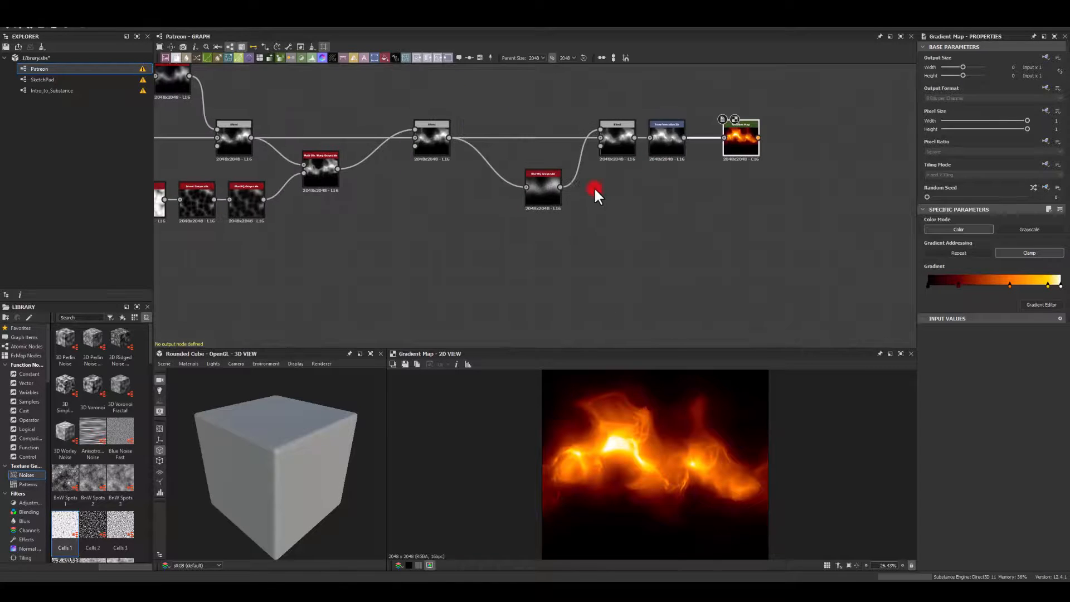
{"action": "mouse_move", "coordinate": [315, 184]}
{"action": "left_mouse_down"}
{"action": "mouse_move", "coordinate": [312, 167]}
{"action": "mouse_move", "coordinate": [345, 220]}
{"action": "mouse_move", "coordinate": [315, 189]}
{"action": "left_mouse_up"}
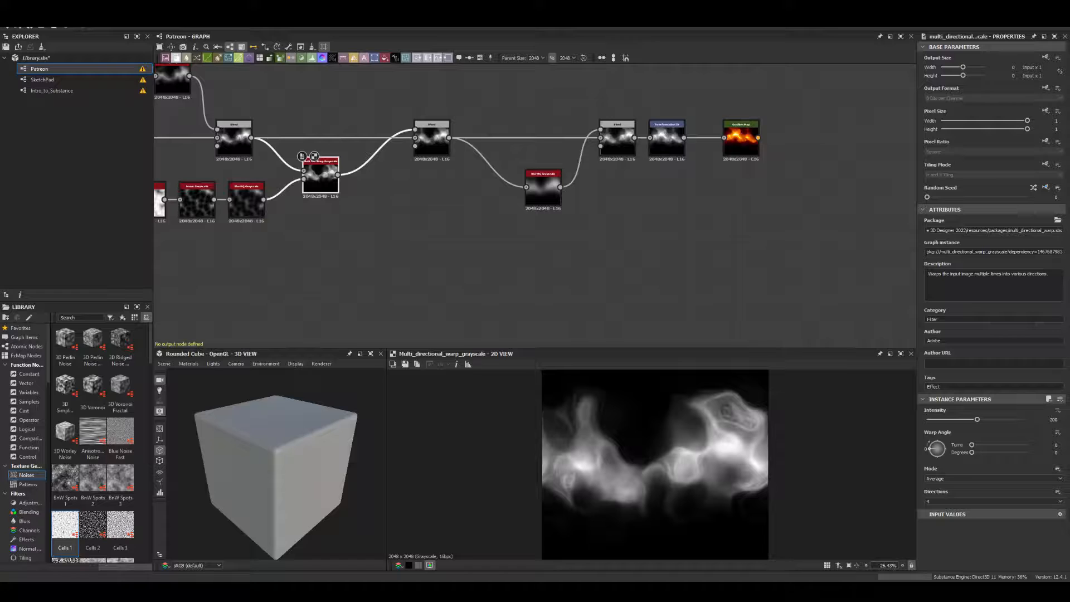
- Add a Multi Directional Warp Grayscale node fed by the last Blur HQ Grayscale node's output
{"action": "left_click", "coordinate": [549, 194]}
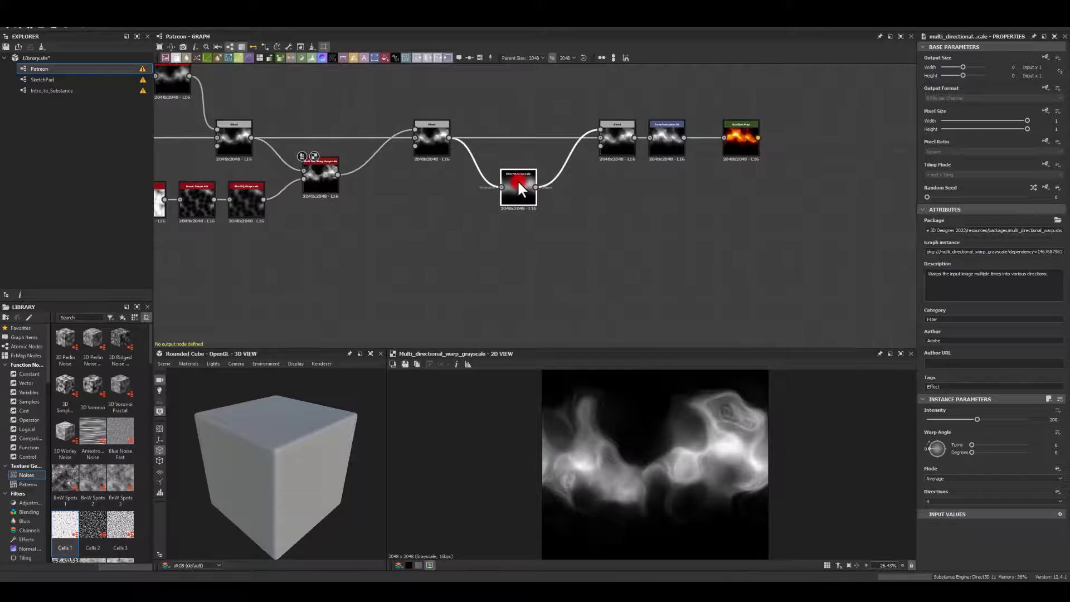
{"action": "scroll", "coordinate": [560, 242], "scroll_direction": "up", "scroll_amount": 3}
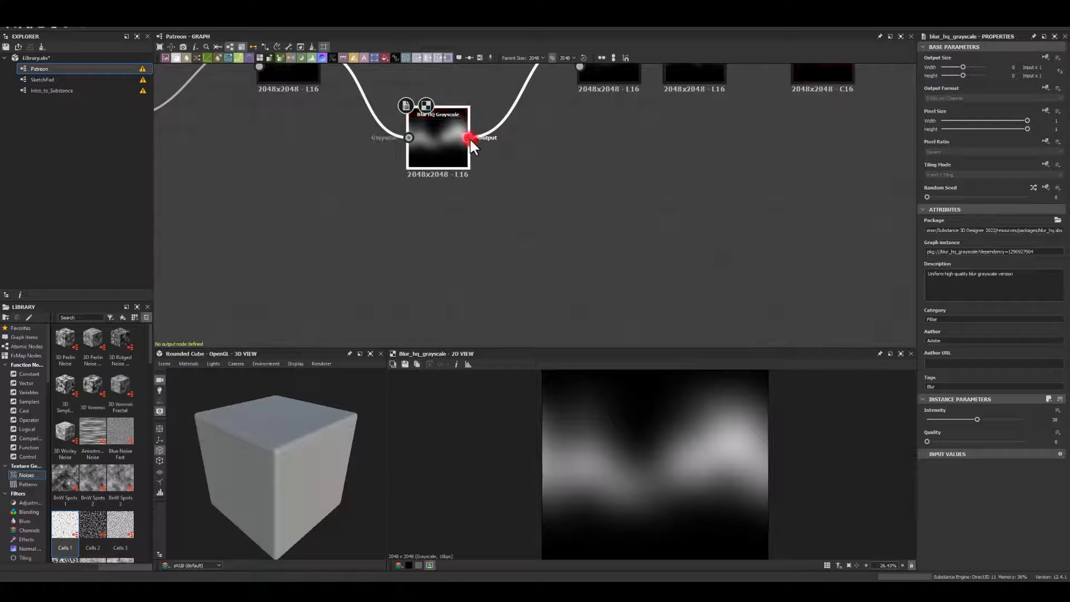
{"action": "left_click_drag", "start_coordinate": [468, 138], "coordinate": [606, 212]}
{"action": "type", "text": "warp"}
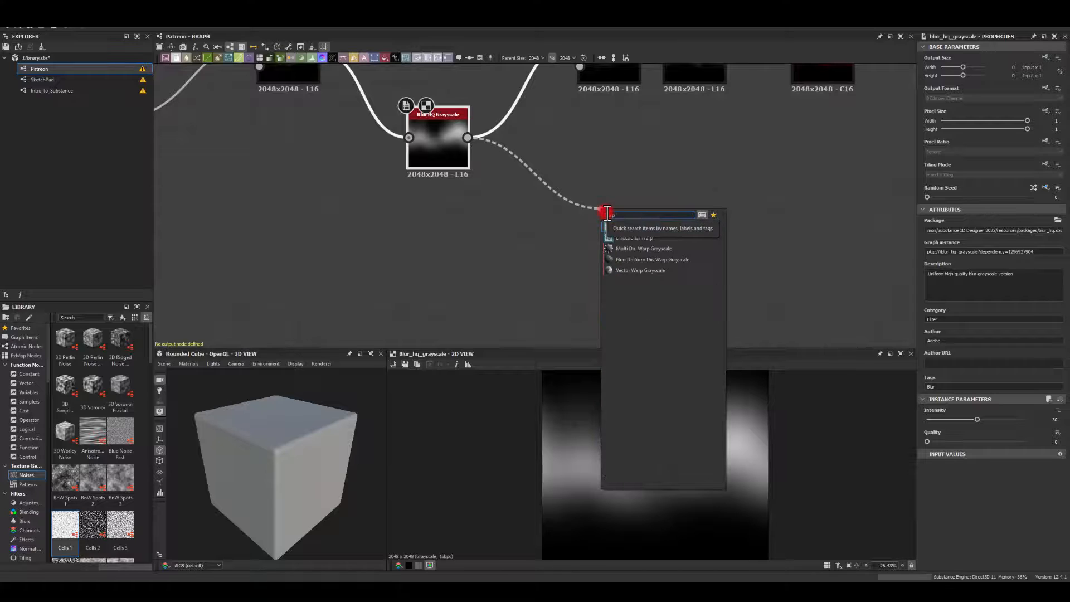
{"action": "left_click", "coordinate": [620, 251]}
{"action": "left_click_drag", "start_coordinate": [603, 202], "coordinate": [575, 202]}
- Connect the blurred inverted Cells 1 output to the new warp node's intensity input
{"action": "middle_click_drag", "start_coordinate": [357, 242], "coordinate": [493, 234]}
{"action": "scroll", "coordinate": [493, 234], "scroll_direction": "down", "scroll_amount": 2}
{"action": "middle_click_drag", "start_coordinate": [241, 184], "coordinate": [334, 190]}
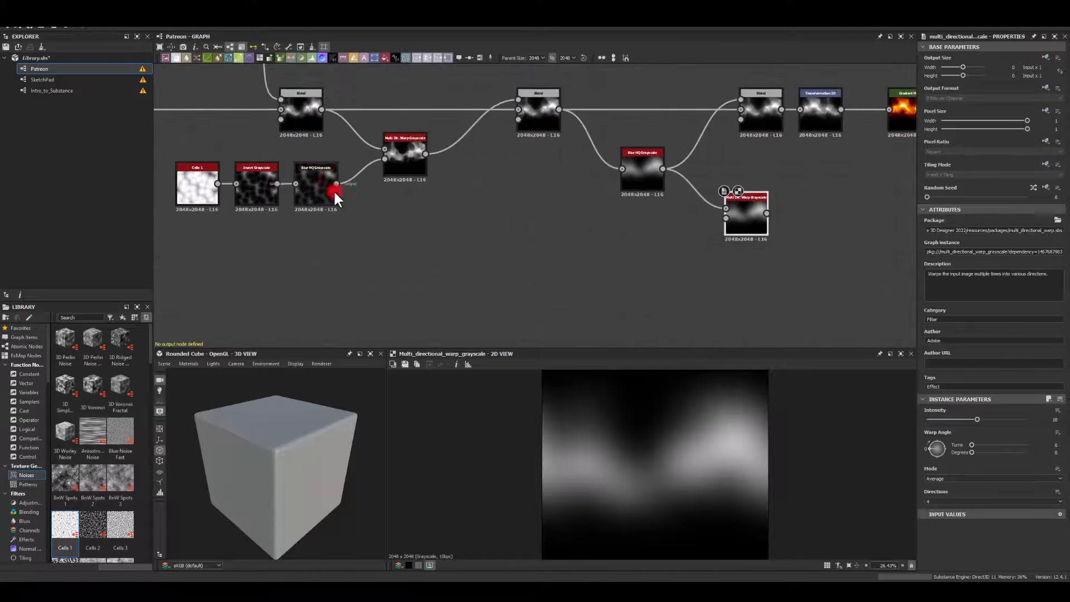
{"action": "left_click_drag", "start_coordinate": [334, 182], "coordinate": [725, 218]}
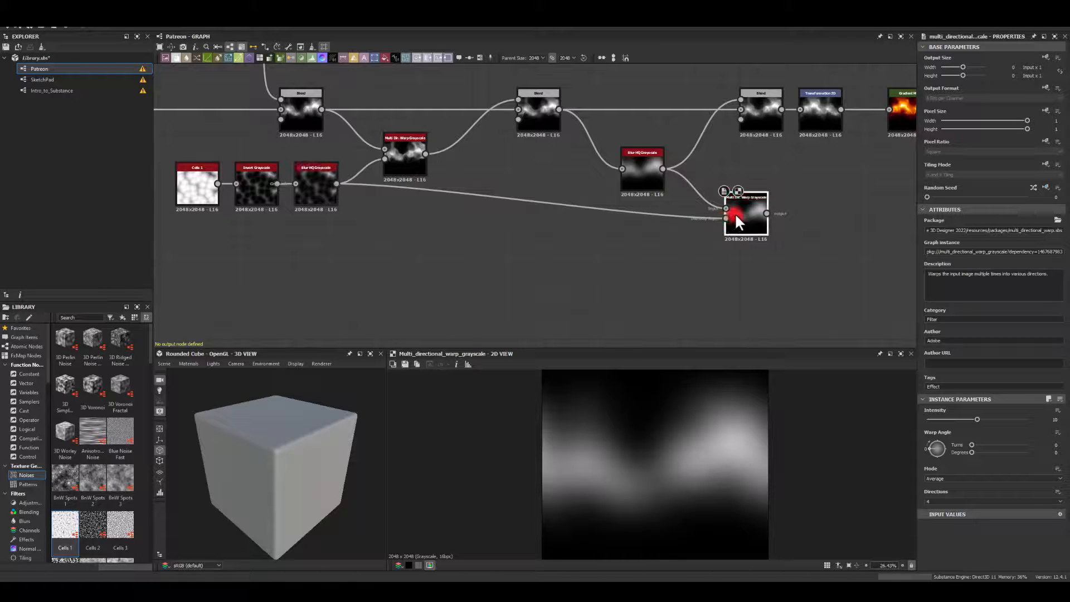
{"action": "middle_click_drag", "start_coordinate": [745, 212], "coordinate": [634, 223]}
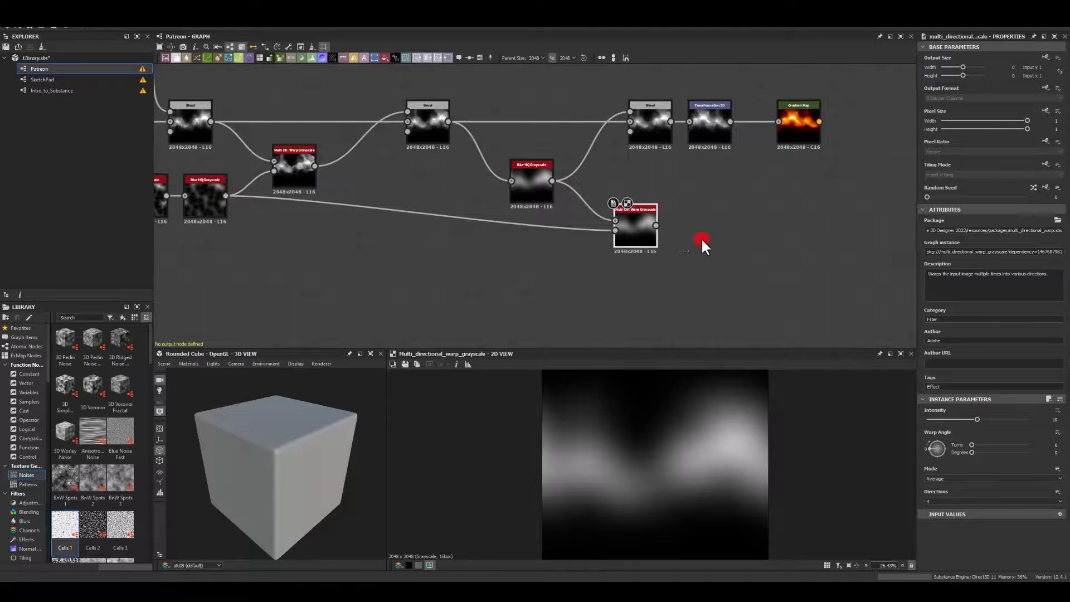
- Set the new warp node's Intensity to 200, check the result, and reduce it to about 169
{"action": "left_click_drag", "start_coordinate": [977, 419], "coordinate": [1042, 421]}
{"action": "left_click", "coordinate": [1041, 421]}
{"action": "type", "text": "00"}
{"action": "key", "text": "Return"}
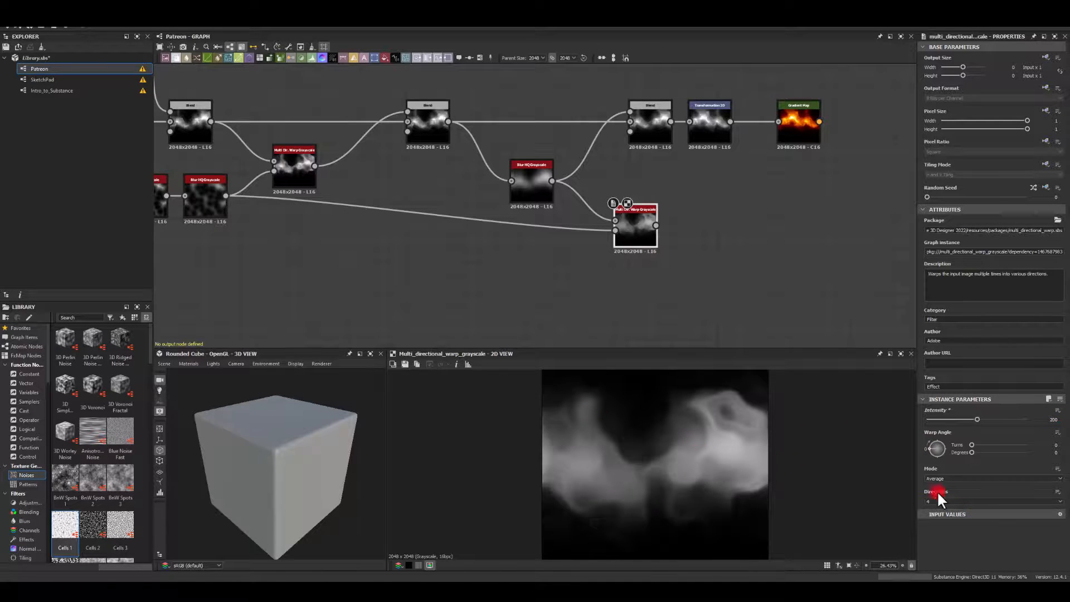
{"action": "scroll", "coordinate": [673, 457], "scroll_direction": "down", "scroll_amount": 1}
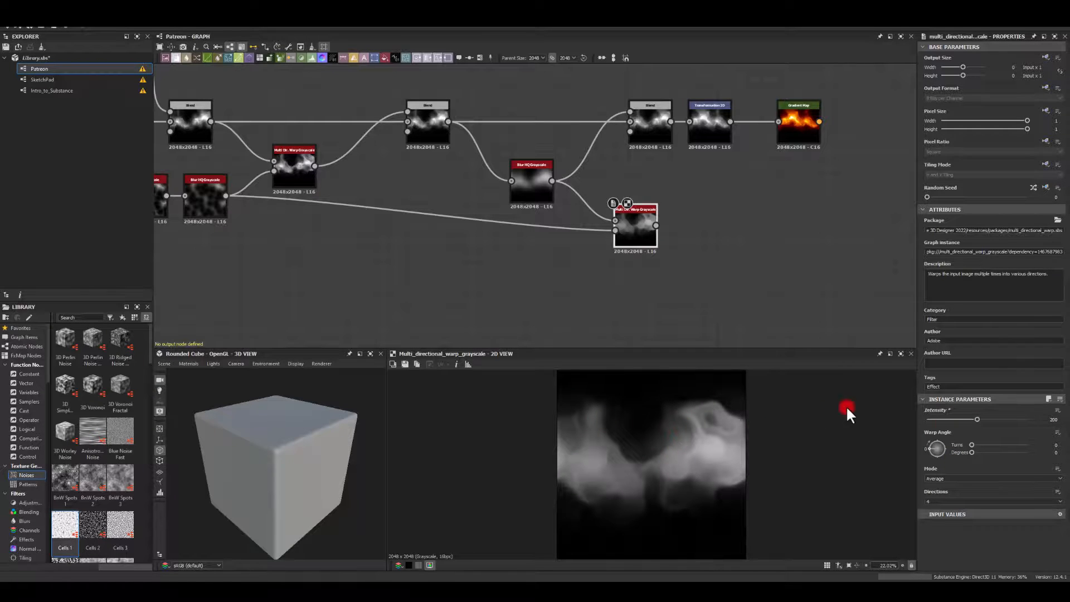
{"action": "left_click_drag", "start_coordinate": [977, 419], "coordinate": [969, 418]}
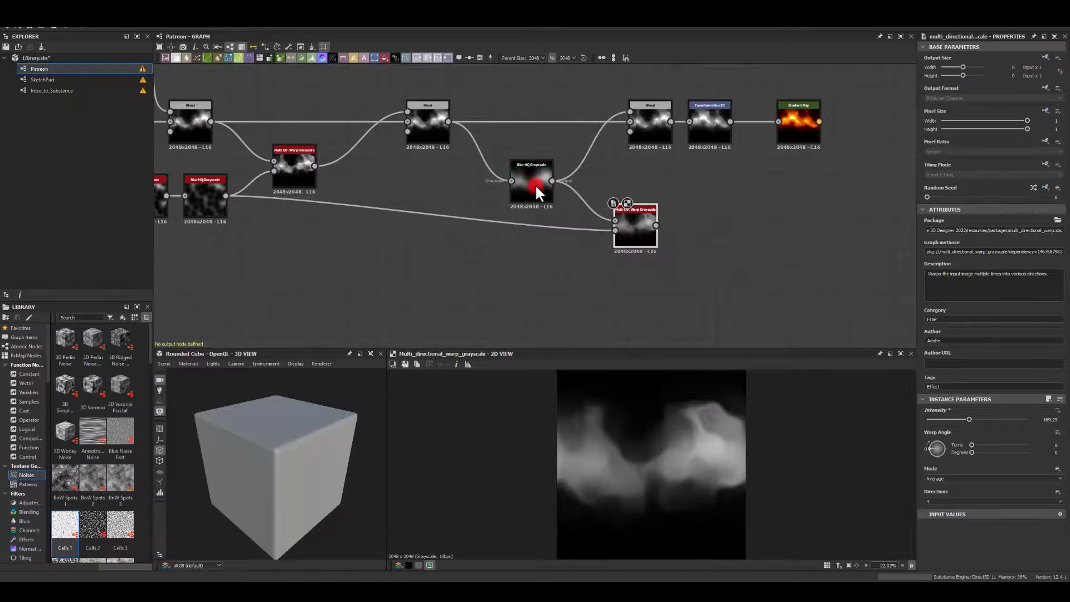
- Tidy the blur and warp nodes, feed the warp into the last Blend's foreground instead of the blur, and preview the Gradient Map
{"action": "left_click_drag", "start_coordinate": [536, 192], "coordinate": [504, 160]}
{"action": "left_click_drag", "start_coordinate": [628, 220], "coordinate": [575, 196]}
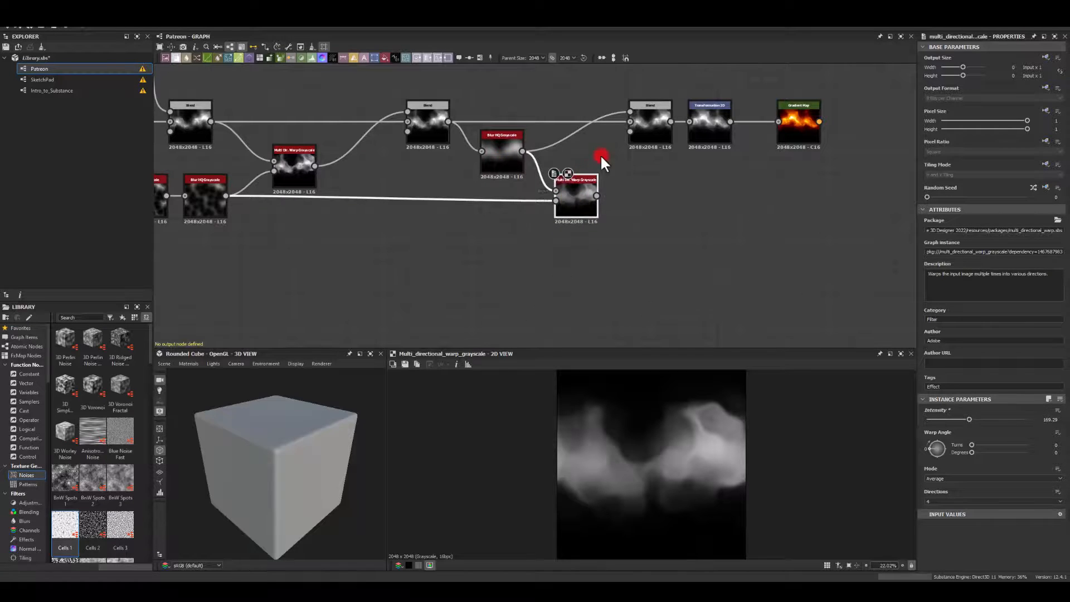
{"action": "middle_click_drag", "start_coordinate": [601, 155], "coordinate": [602, 183]}
{"action": "left_click", "coordinate": [651, 146]}
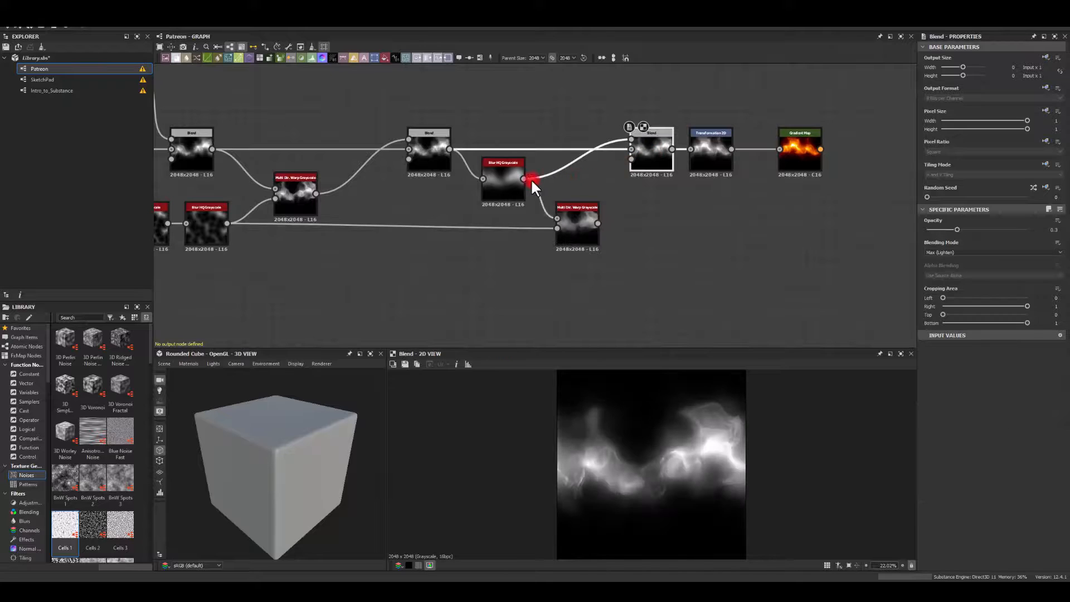
{"action": "left_click", "coordinate": [501, 177]}
{"action": "left_click_drag", "start_coordinate": [603, 210], "coordinate": [633, 138]}
{"action": "left_click", "coordinate": [651, 149]}
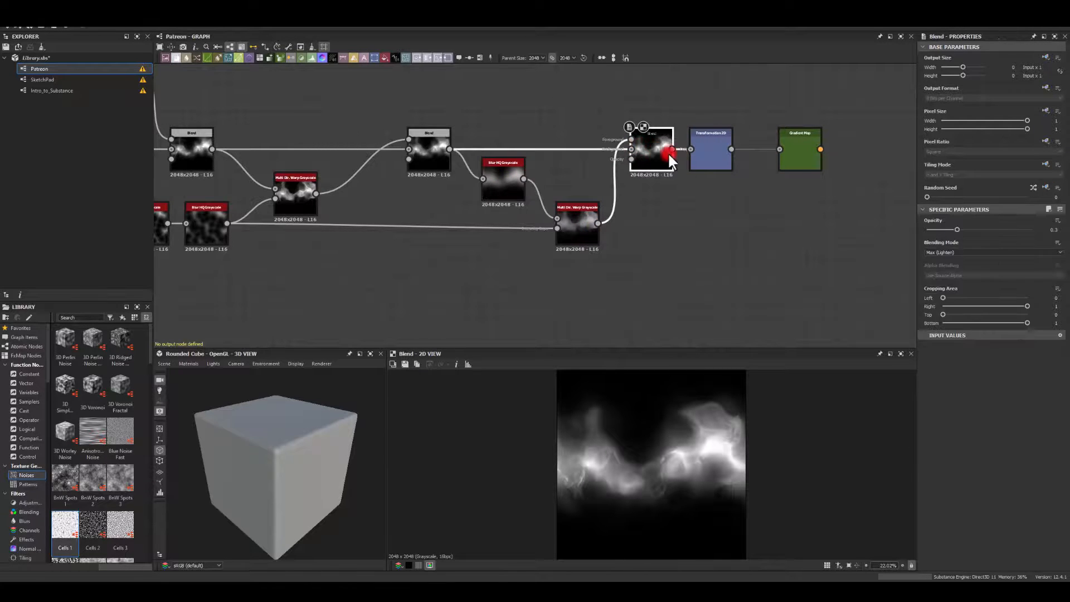
{"action": "scroll", "coordinate": [677, 445], "scroll_direction": "up", "scroll_amount": 2}
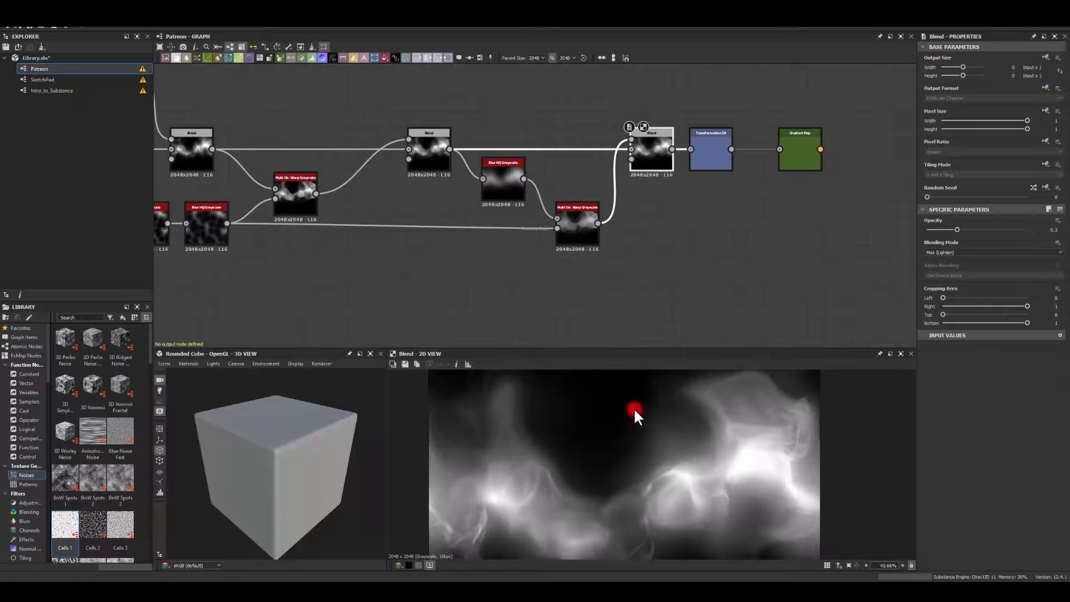
{"action": "scroll", "coordinate": [650, 404], "scroll_direction": "down", "scroll_amount": 2}
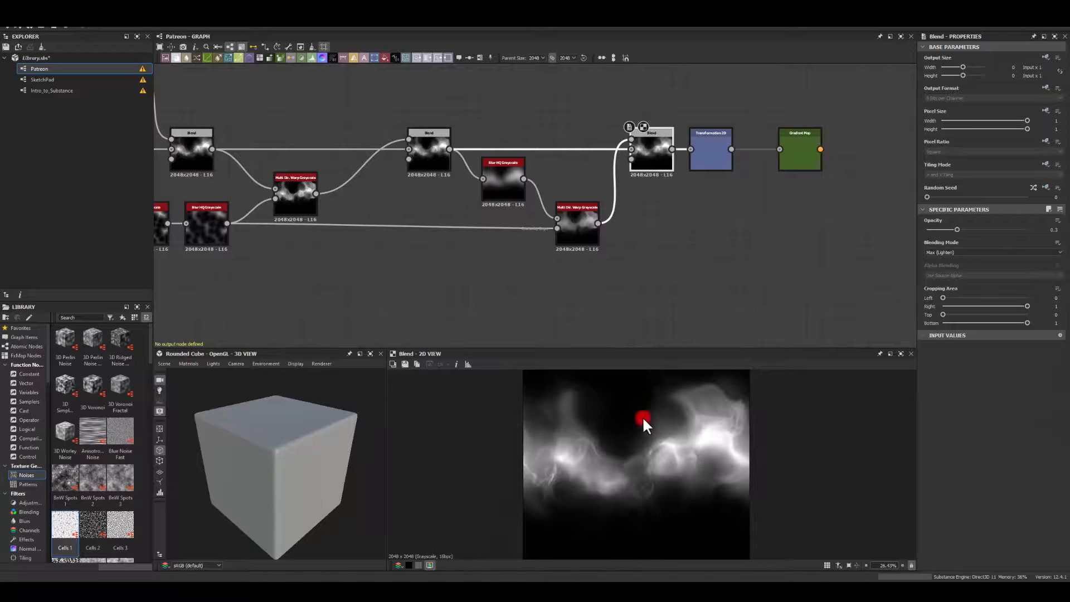
{"action": "double_click", "coordinate": [812, 148]}
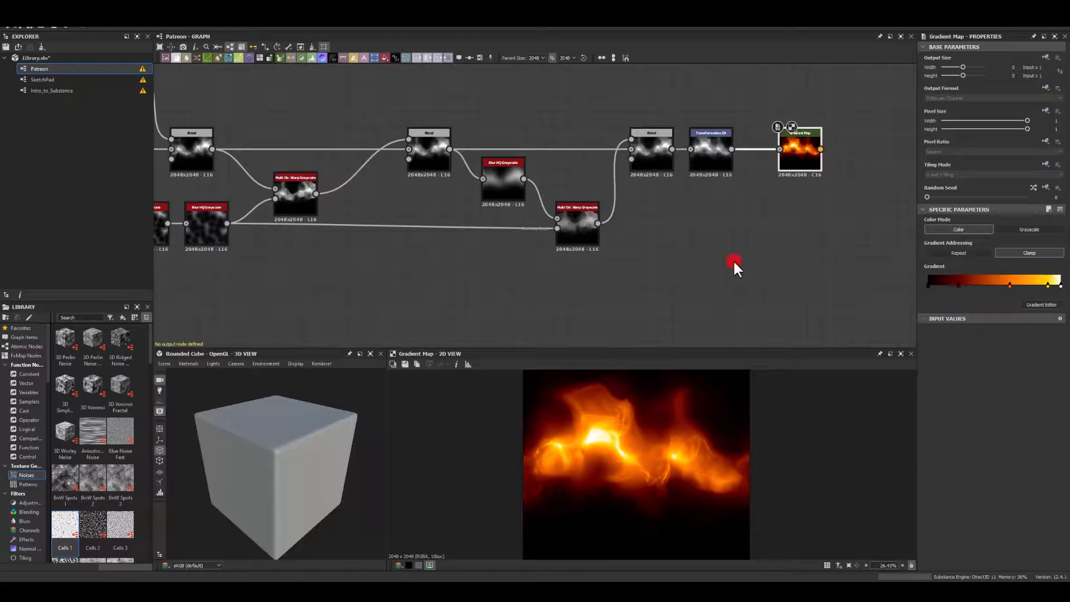
- Set the Intensity of the Blur HQ Grayscale node after the inverted Cells 1 to 16 and check the warp and Gradient Map
{"action": "double_click", "coordinate": [577, 222]}
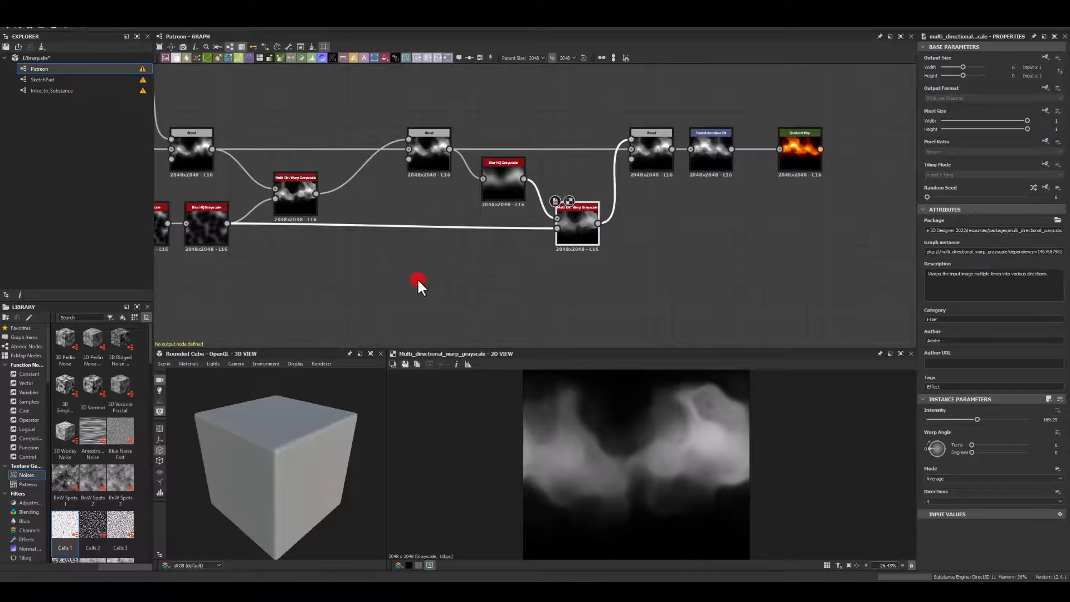
{"action": "middle_click_drag", "start_coordinate": [417, 279], "coordinate": [458, 278]}
{"action": "left_click", "coordinate": [250, 222]}
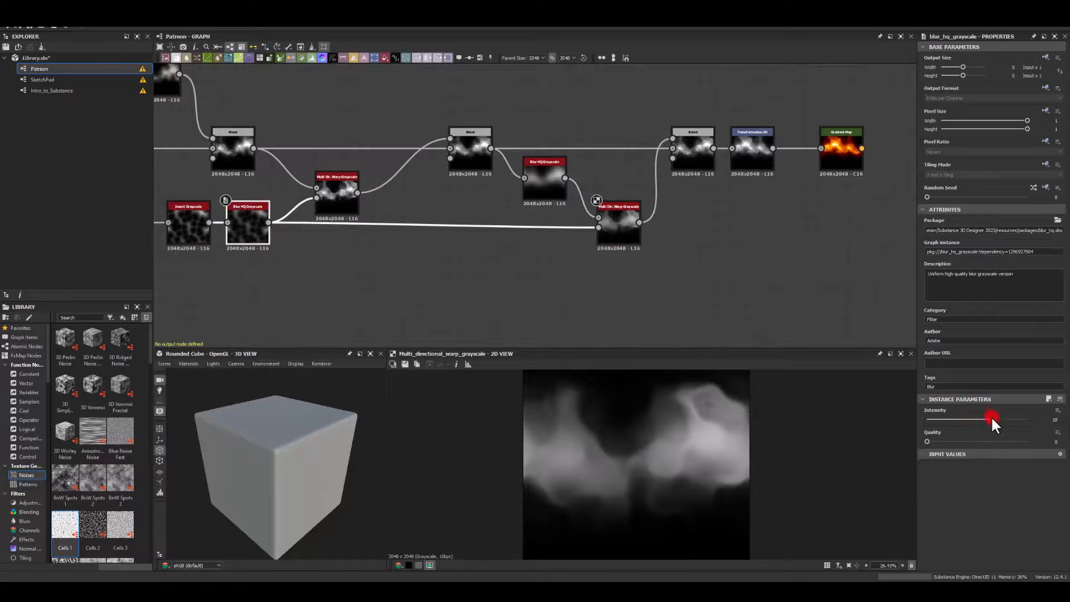
{"action": "left_click_drag", "start_coordinate": [990, 416], "coordinate": [1030, 419]}
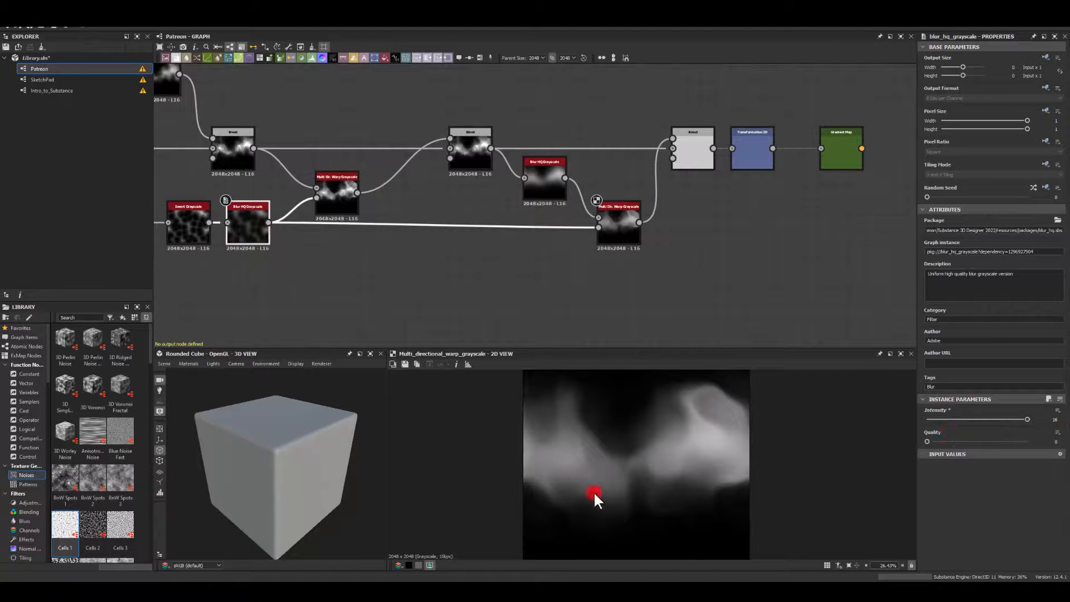
{"action": "left_click", "coordinate": [337, 199]}
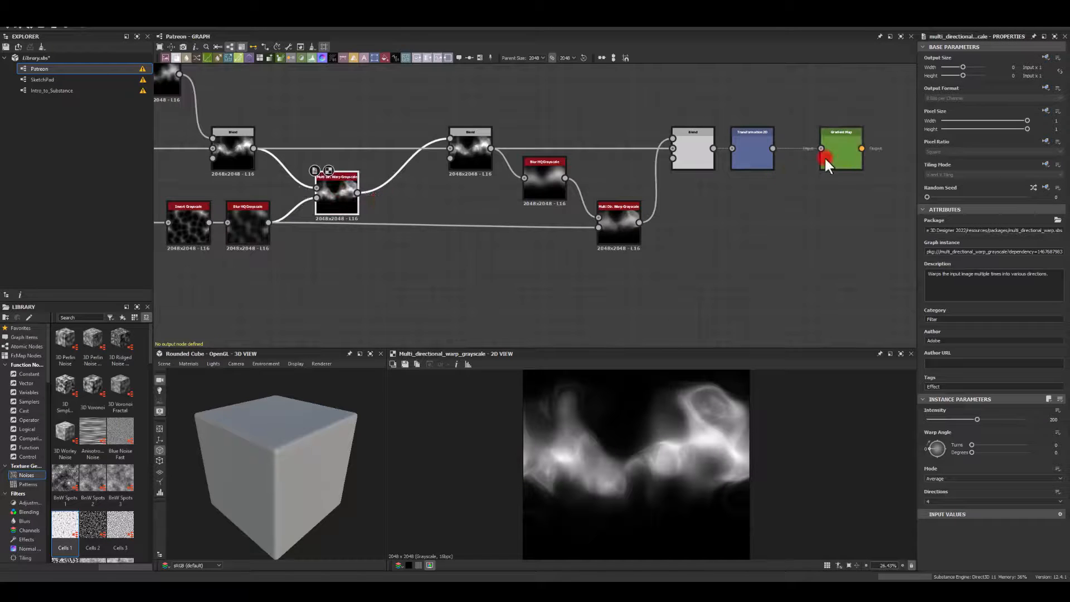
{"action": "left_click", "coordinate": [844, 148]}
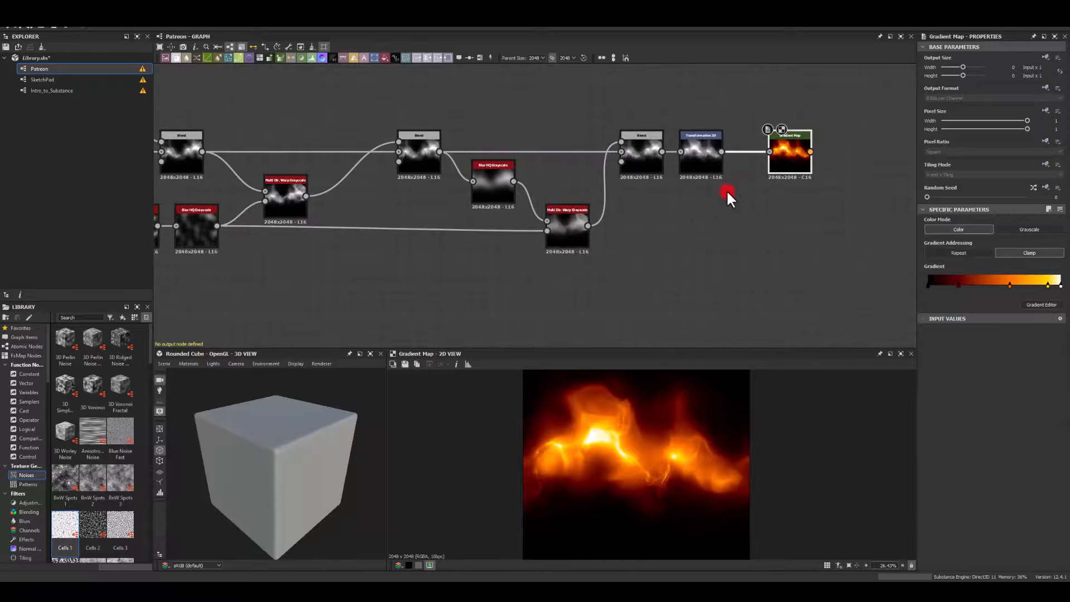
- Examine the last warp node's output with tiling shown, and compare it with the final Gradient Map result
{"action": "left_click", "coordinate": [563, 233]}
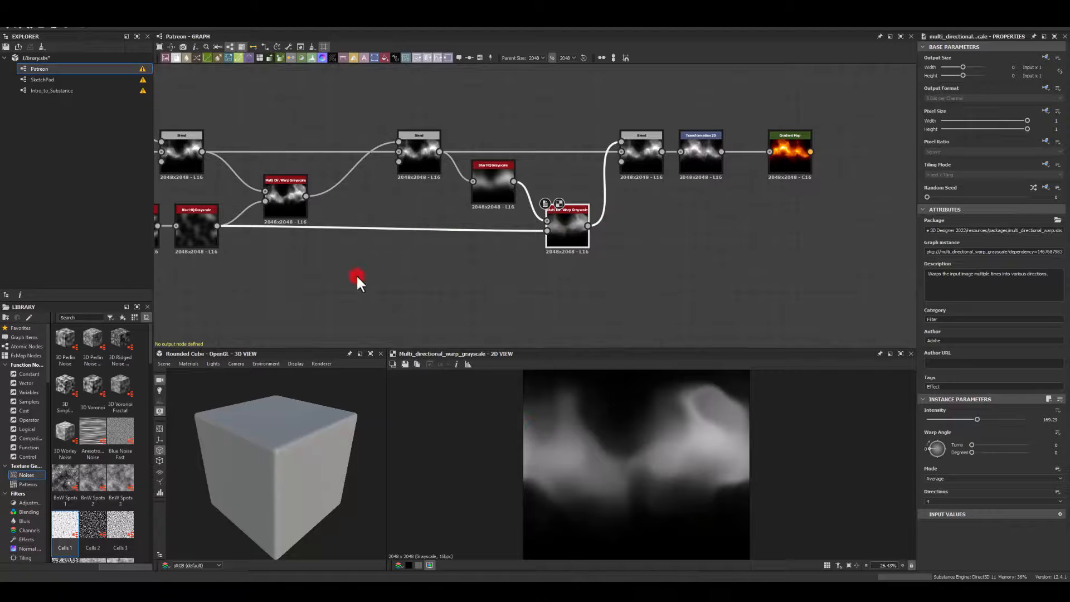
{"action": "middle_click_drag", "start_coordinate": [312, 278], "coordinate": [454, 273]}
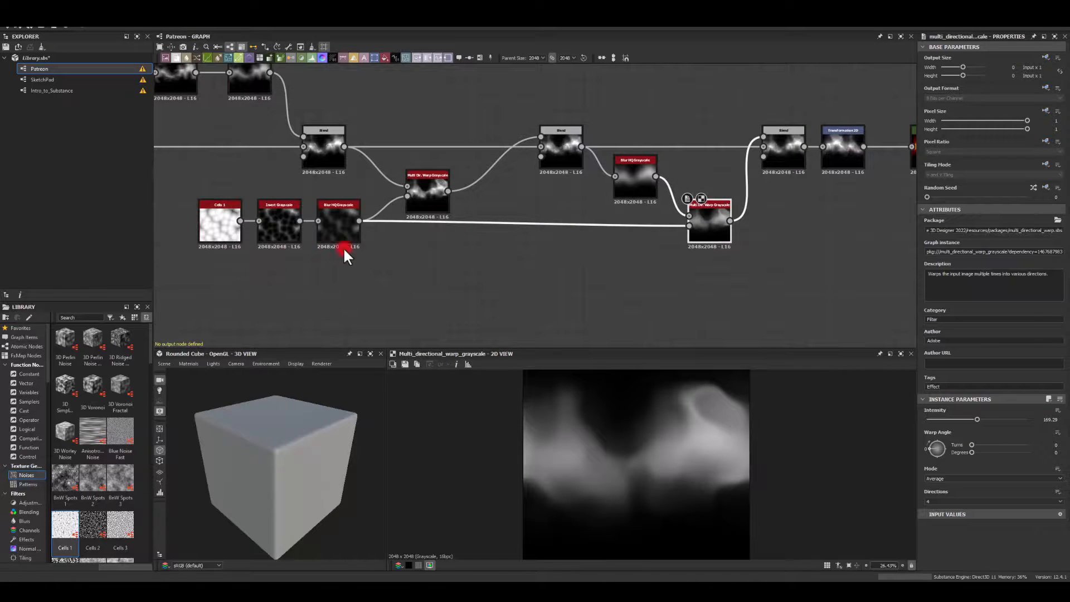
{"action": "key", "text": "space"}
{"action": "scroll", "coordinate": [652, 454], "scroll_direction": "down", "scroll_amount": 8}
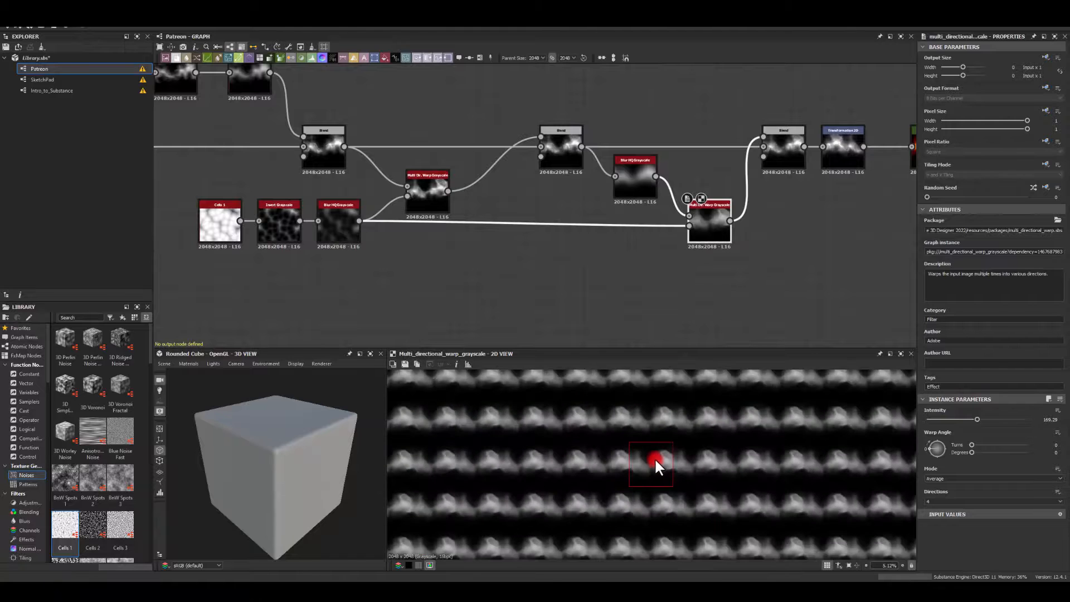
{"action": "scroll", "coordinate": [656, 457], "scroll_direction": "up", "scroll_amount": 8}
{"action": "key", "text": "space"}
{"action": "middle_click_drag", "start_coordinate": [602, 264], "coordinate": [389, 275]}
{"action": "double_click", "coordinate": [719, 153]}
{"action": "scroll", "coordinate": [613, 246], "scroll_direction": "down", "scroll_amount": 6}
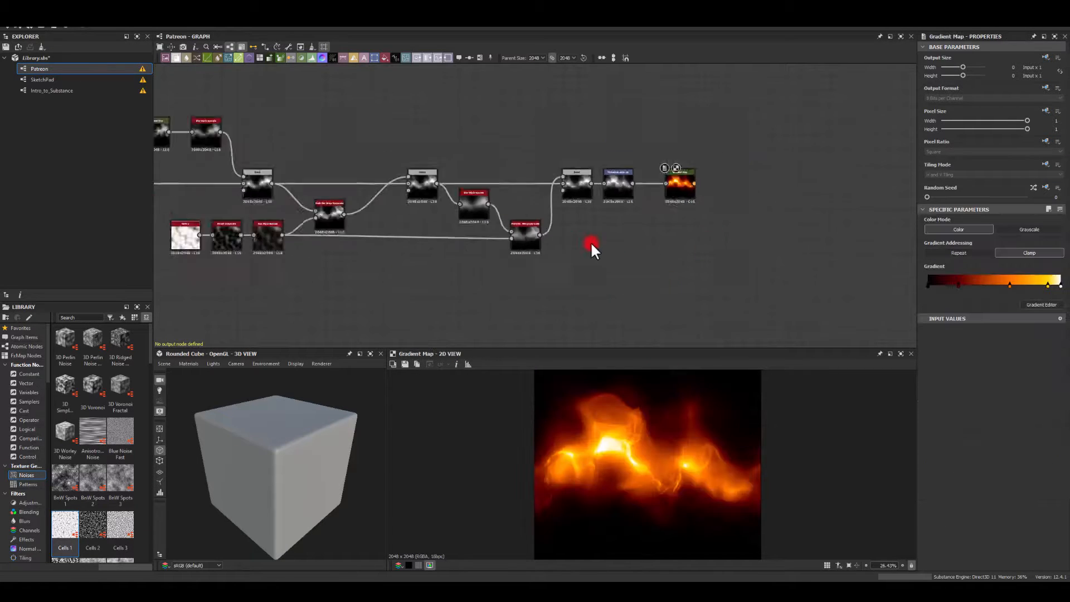
{"action": "scroll", "coordinate": [624, 257], "scroll_direction": "up", "scroll_amount": 3}
{"action": "scroll", "coordinate": [603, 205], "scroll_direction": "up", "scroll_amount": 3}
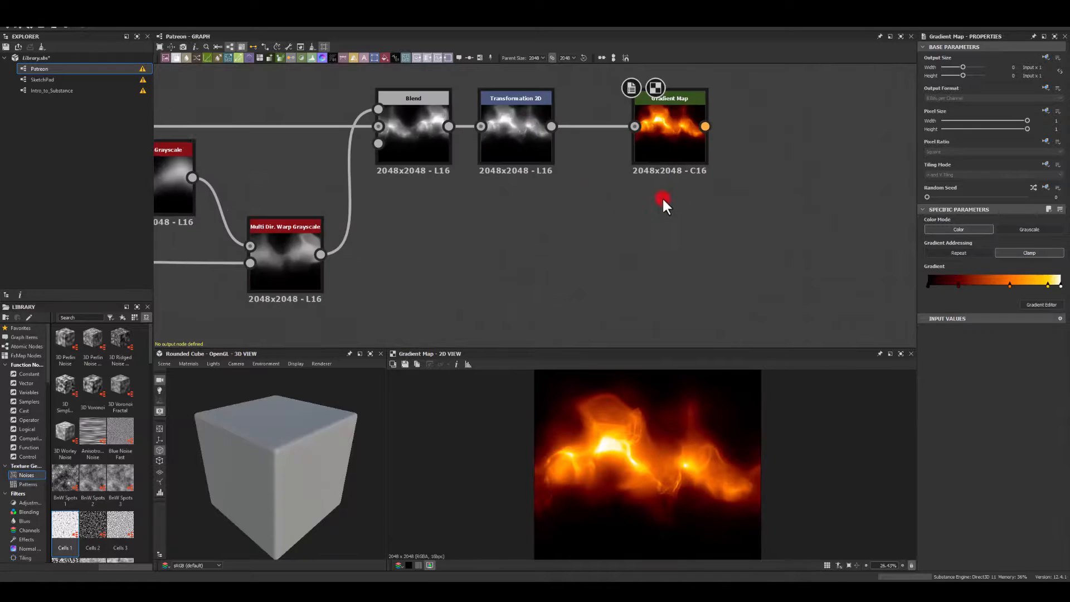
- Add a Glow node after the Gradient Map and place it close beside it
{"action": "left_click_drag", "start_coordinate": [549, 186], "coordinate": [685, 186]}
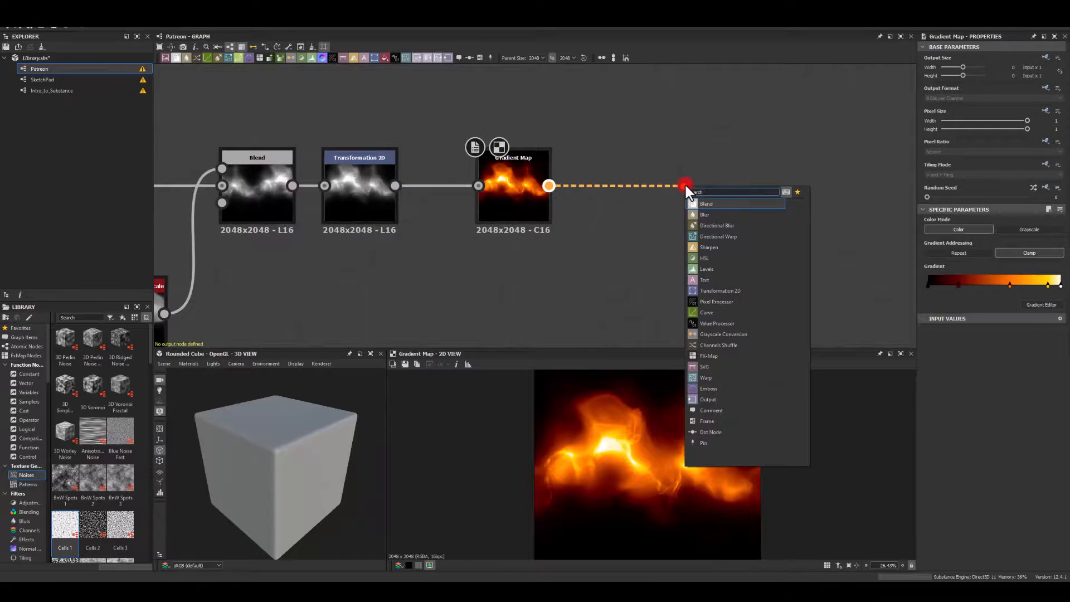
{"action": "type", "text": "glo"}
{"action": "key", "text": "Return"}
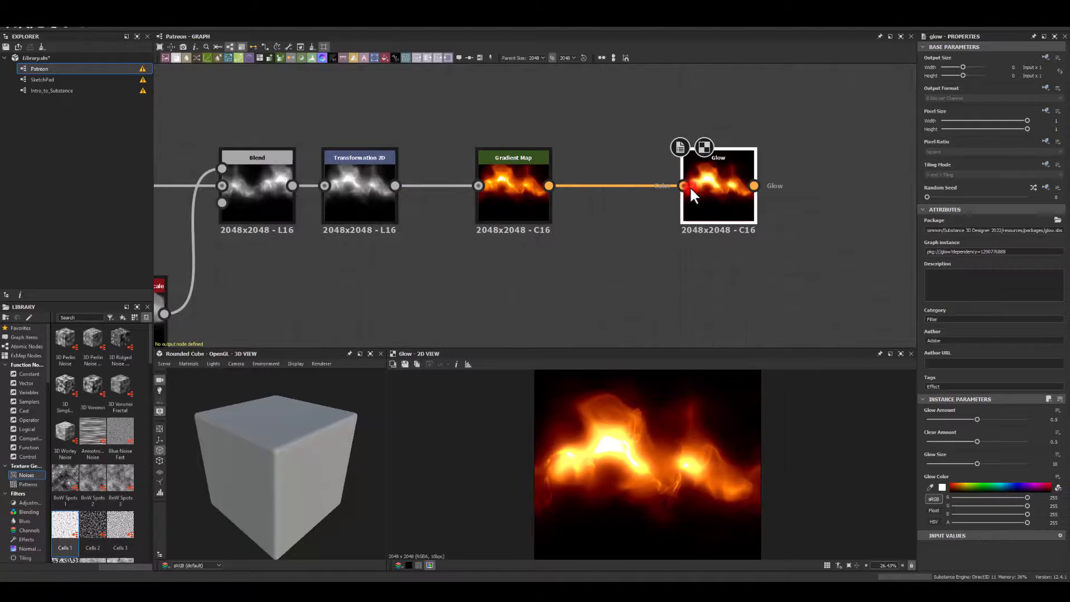
{"action": "left_click_drag", "start_coordinate": [689, 185], "coordinate": [633, 179]}
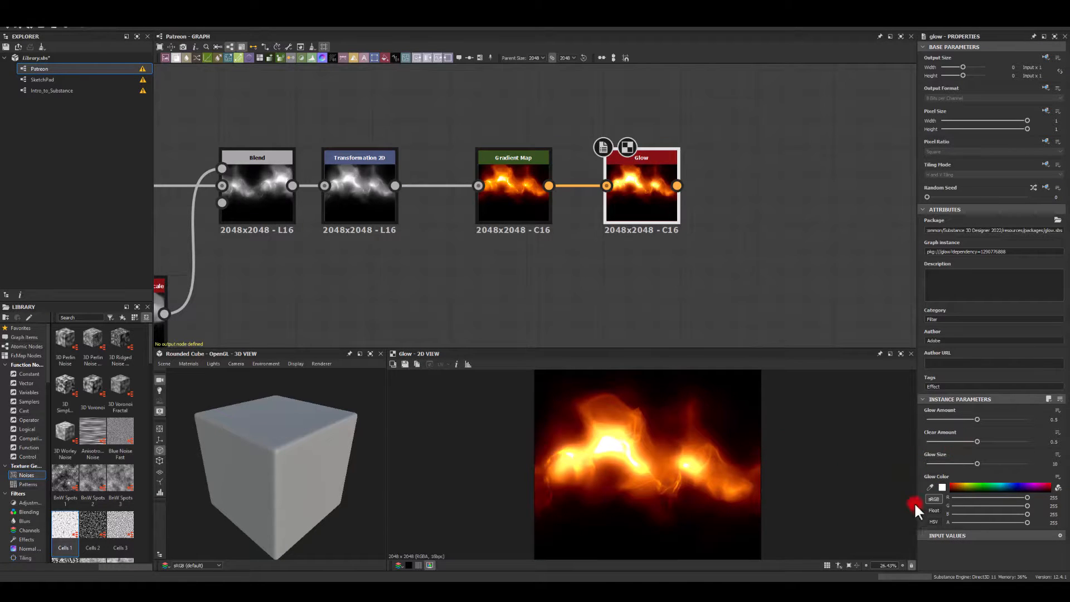
- Set the Glow Color to orange (255, 123, 0), the Clear Amount to 0.52 and the Glow Size to 20
{"action": "left_click", "coordinate": [941, 486]}
{"action": "left_click", "coordinate": [421, 301]}
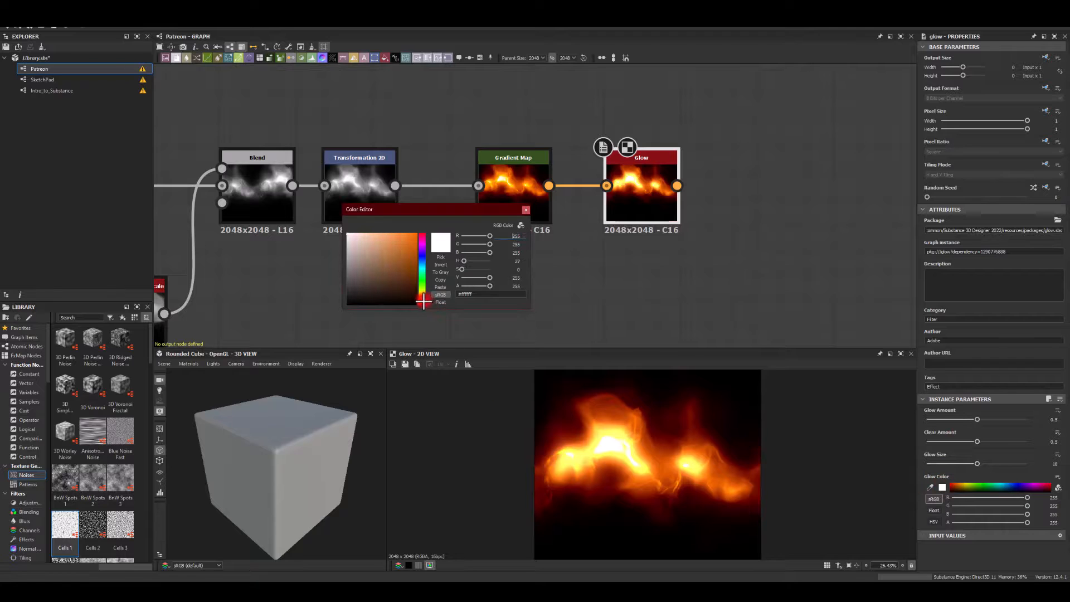
{"action": "left_click", "coordinate": [525, 209]}
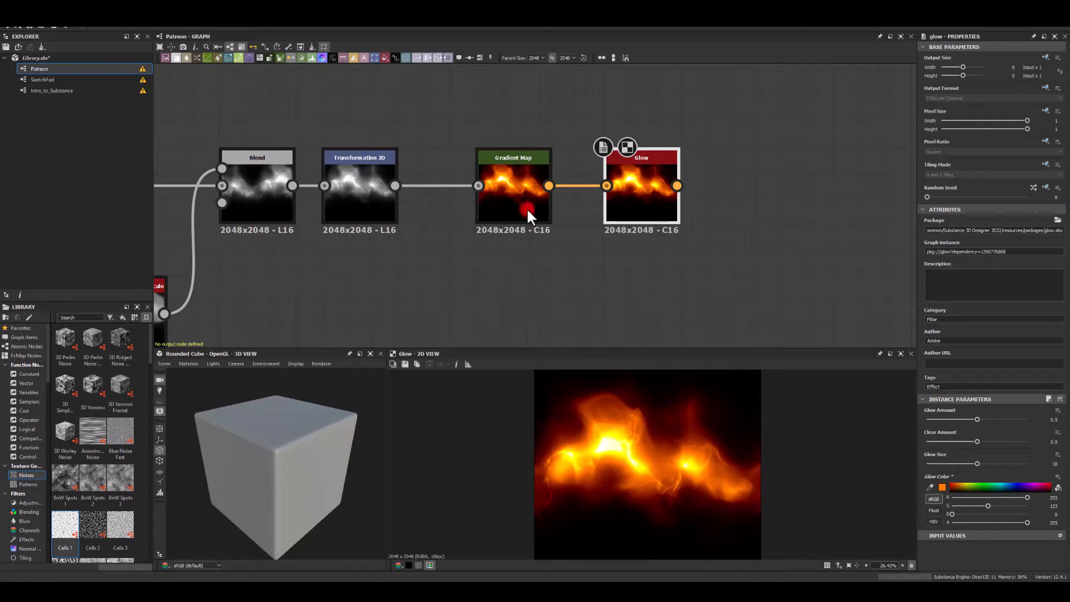
{"action": "left_click_drag", "start_coordinate": [973, 439], "coordinate": [1037, 464]}
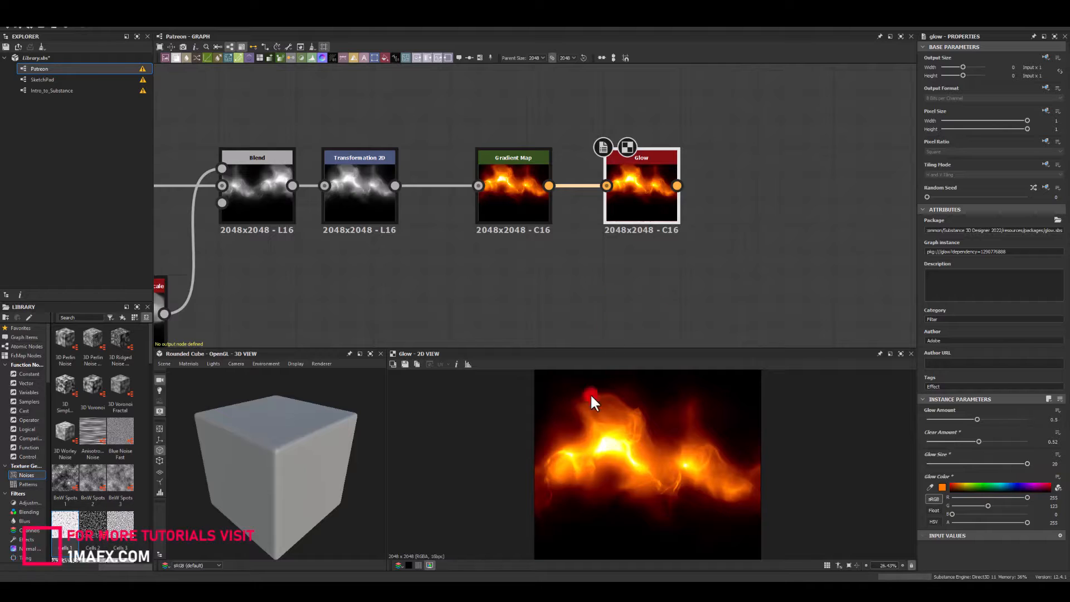
- Inspect the glowing fire texture up close and with tiling shown
{"action": "scroll", "coordinate": [602, 454], "scroll_direction": "down", "scroll_amount": 5}
{"action": "scroll", "coordinate": [630, 461], "scroll_direction": "up", "scroll_amount": 4}
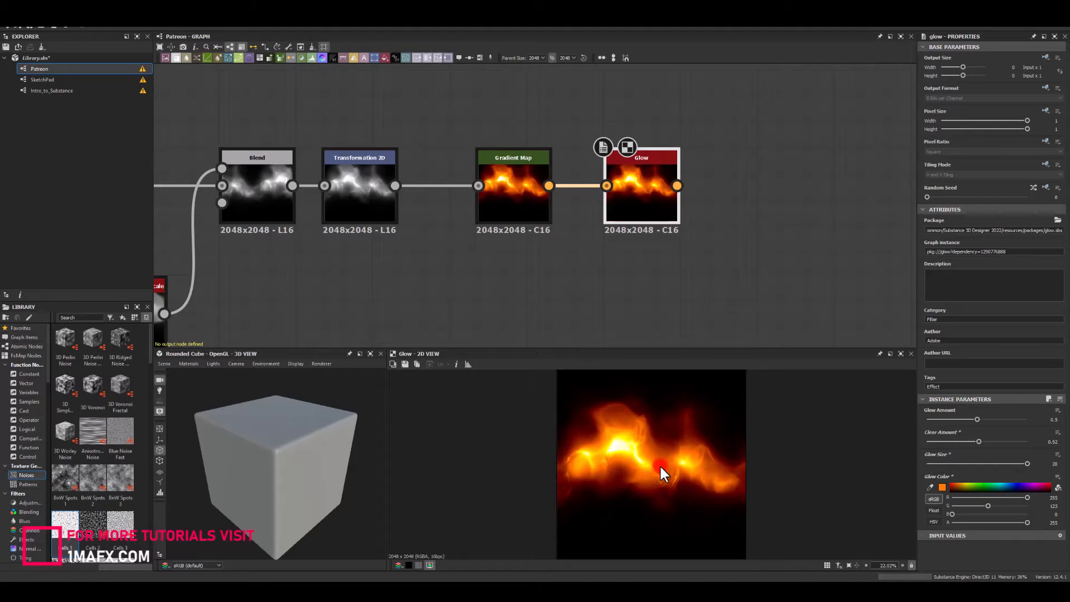
{"action": "key", "text": "space"}
{"action": "scroll", "coordinate": [615, 446], "scroll_direction": "down", "scroll_amount": 5}
{"action": "scroll", "coordinate": [627, 461], "scroll_direction": "up", "scroll_amount": 5}
{"action": "key", "text": "space"}
{"action": "middle_click_drag", "start_coordinate": [521, 282], "coordinate": [587, 261]}
{"action": "scroll", "coordinate": [624, 433], "scroll_direction": "up", "scroll_amount": 3}
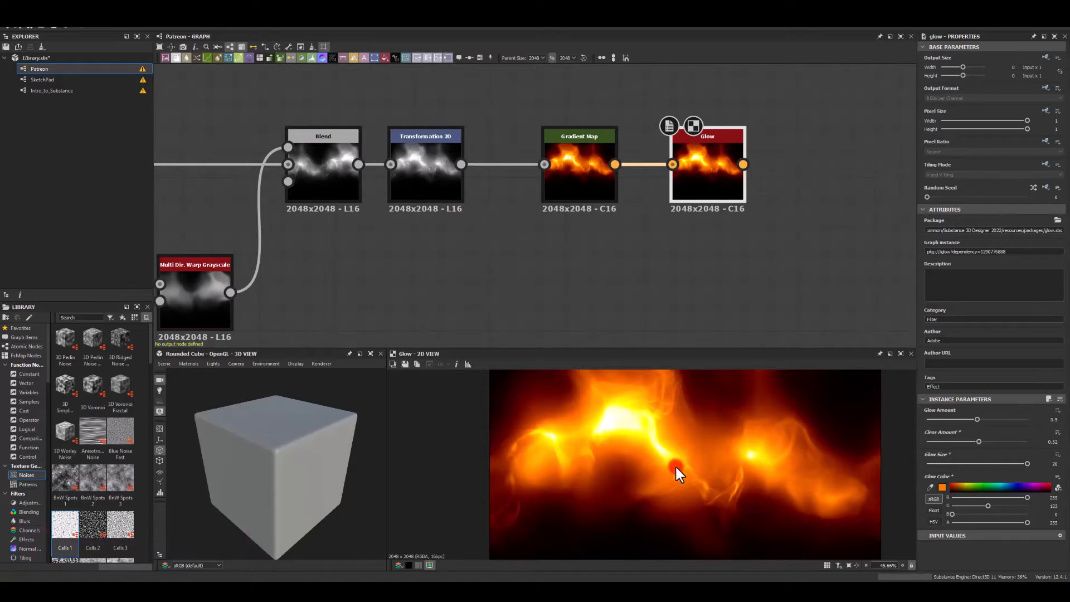
{"action": "scroll", "coordinate": [725, 471], "scroll_direction": "down", "scroll_amount": 4}
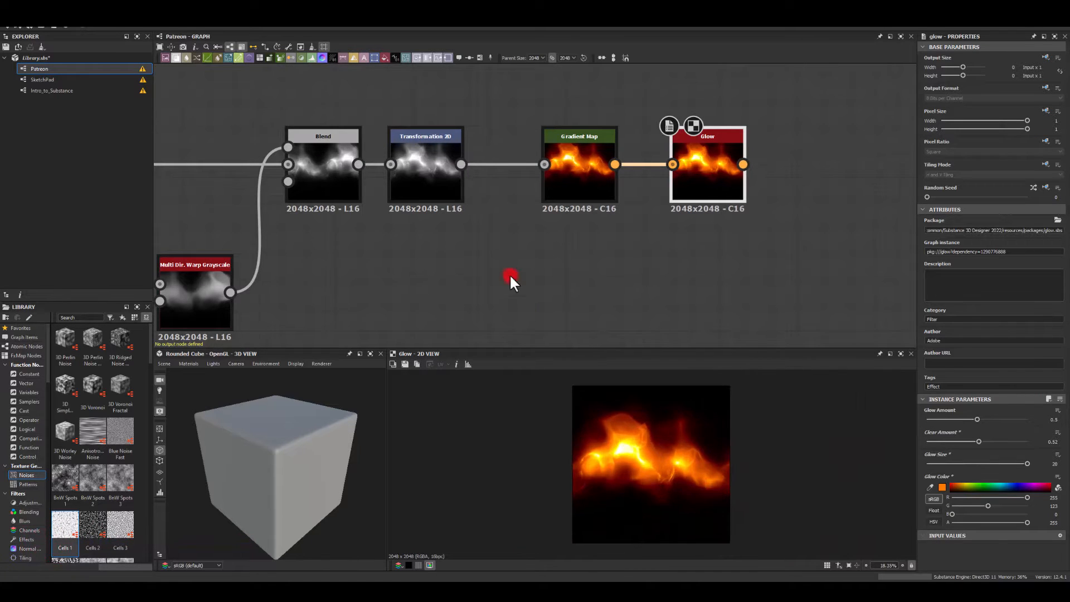
- Examine the last Multi Directional Warp Grayscale node's output up close, and compare it with the final Glow result
{"action": "middle_click_drag", "start_coordinate": [509, 273], "coordinate": [729, 225]}
{"action": "left_click", "coordinate": [408, 256]}
{"action": "scroll", "coordinate": [667, 468], "scroll_direction": "up", "scroll_amount": 2}
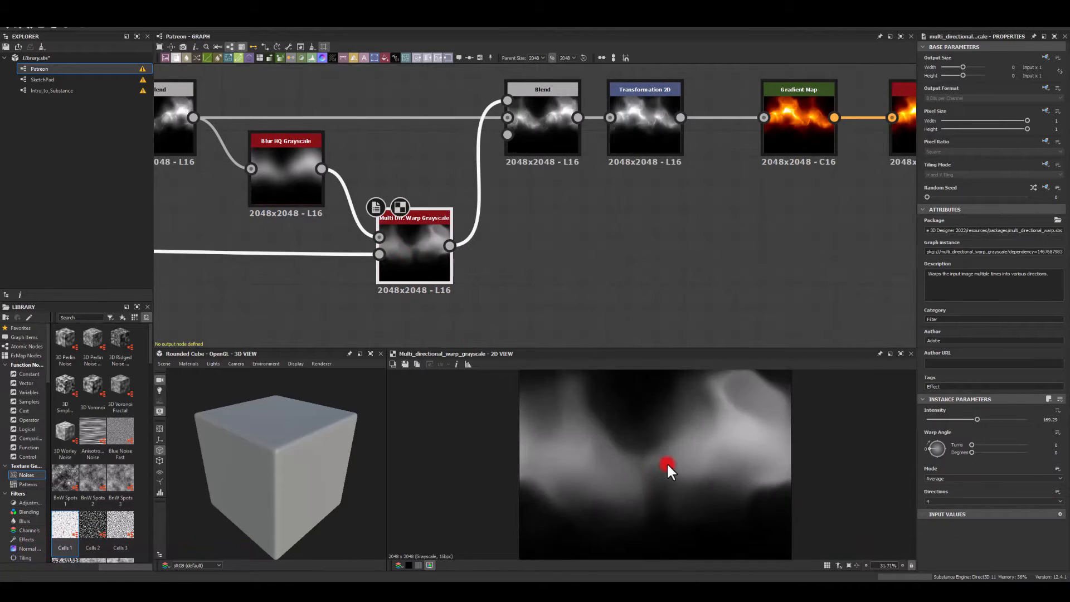
{"action": "scroll", "coordinate": [698, 426], "scroll_direction": "down", "scroll_amount": 2}
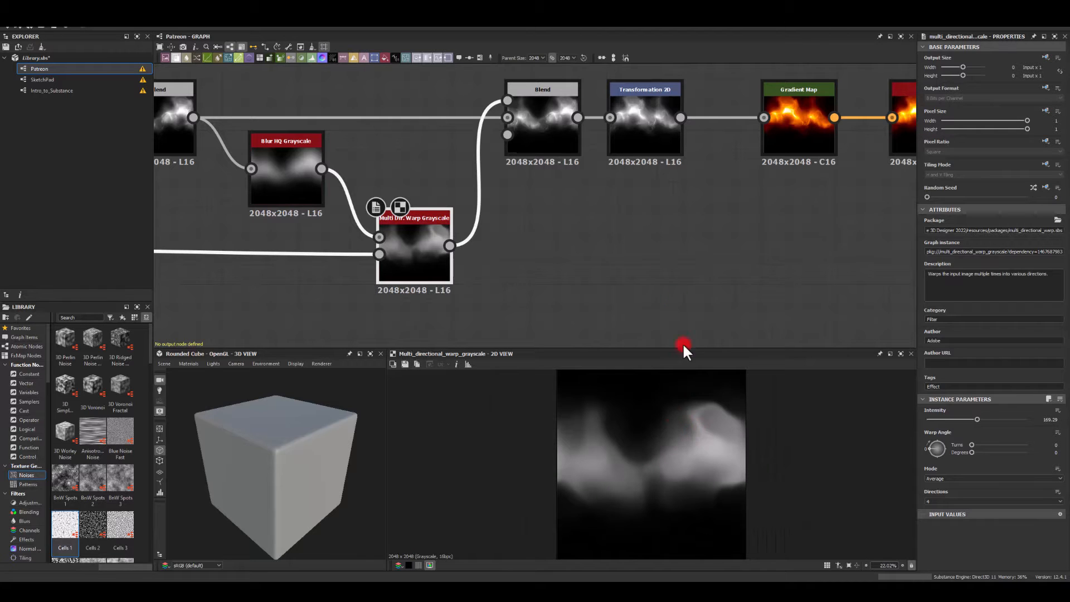
{"action": "scroll", "coordinate": [674, 438], "scroll_direction": "up", "scroll_amount": 1}
{"action": "middle_click_drag", "start_coordinate": [702, 227], "coordinate": [501, 241]}
{"action": "left_click", "coordinate": [727, 125]}
{"action": "double_click", "coordinate": [728, 124]}
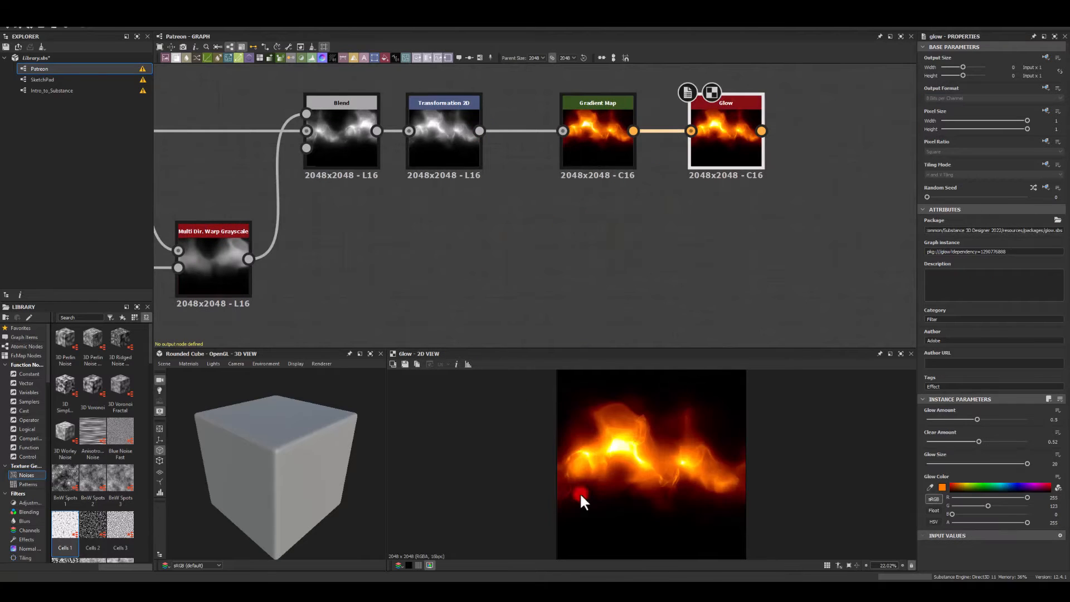
- Review the node graph back from the Glow node through the last warp to the earlier noise, blur and blend nodes
{"action": "scroll", "coordinate": [519, 287], "scroll_direction": "down", "scroll_amount": 3}
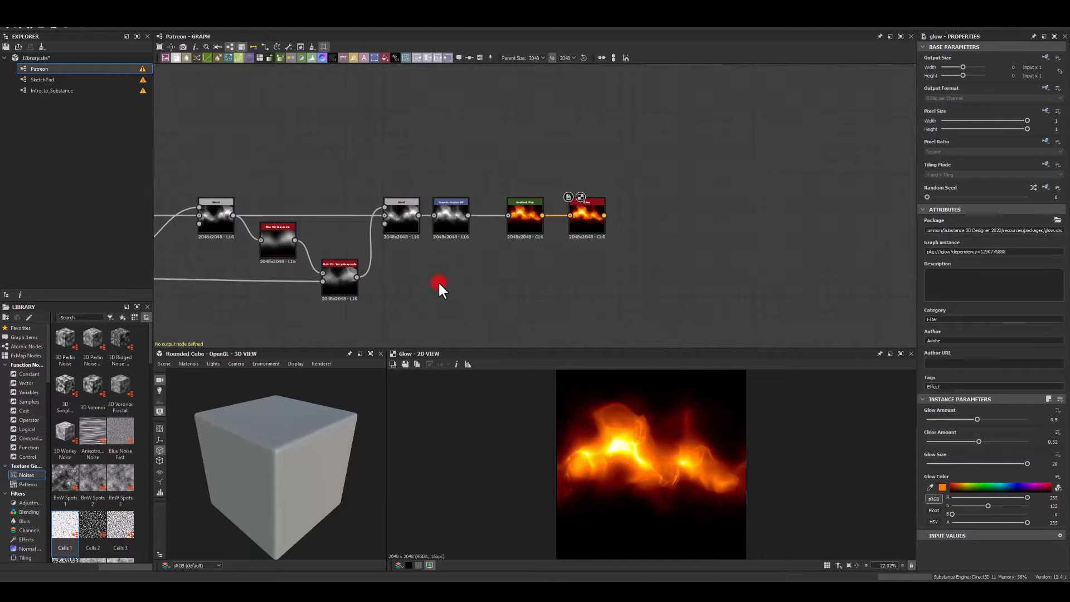
{"action": "middle_click_drag", "start_coordinate": [265, 158], "coordinate": [242, 190]}
{"action": "middle_click_drag", "start_coordinate": [590, 179], "coordinate": [514, 163]}
{"action": "scroll", "coordinate": [583, 276], "scroll_direction": "up", "scroll_amount": 3}
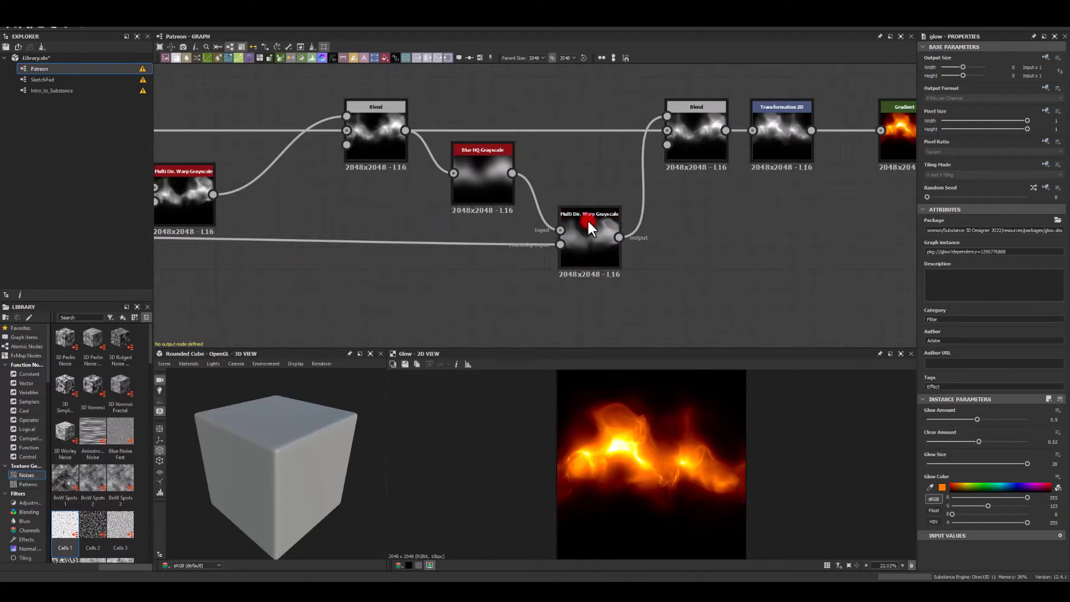
{"action": "double_click", "coordinate": [597, 245]}
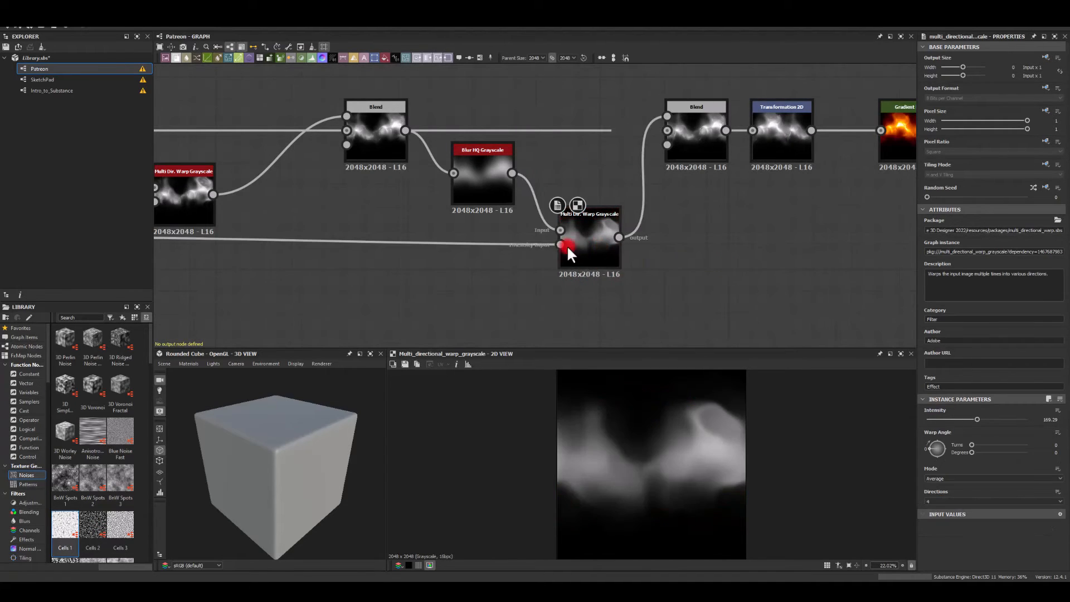
{"action": "scroll", "coordinate": [580, 239], "scroll_direction": "down", "scroll_amount": 3}
{"action": "double_click", "coordinate": [819, 152]}
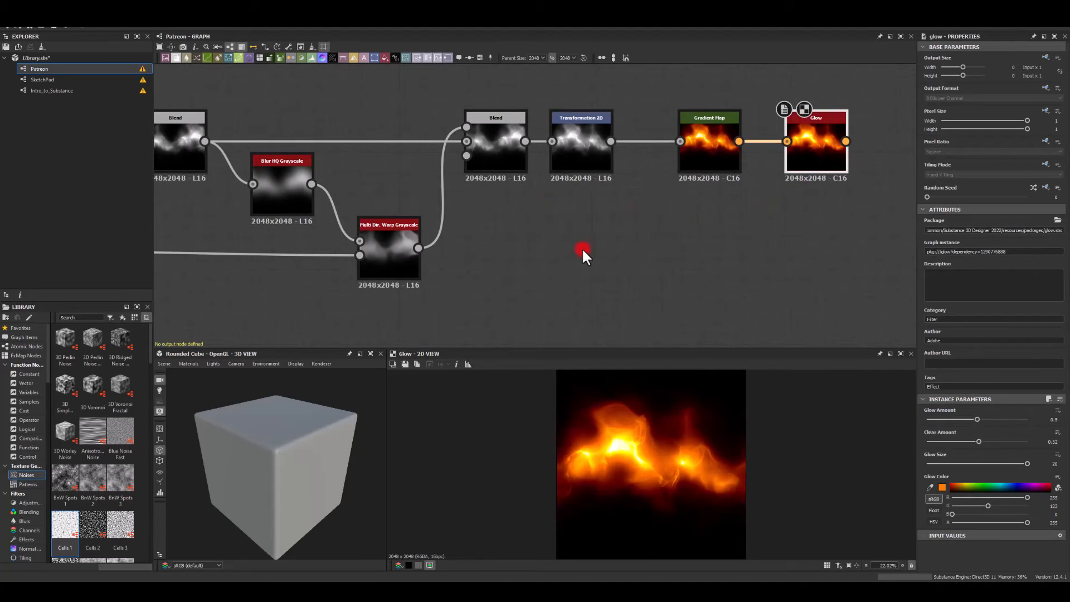
{"action": "scroll", "coordinate": [583, 249], "scroll_direction": "down", "scroll_amount": 3}
{"action": "middle_click_drag", "start_coordinate": [271, 278], "coordinate": [495, 272]}
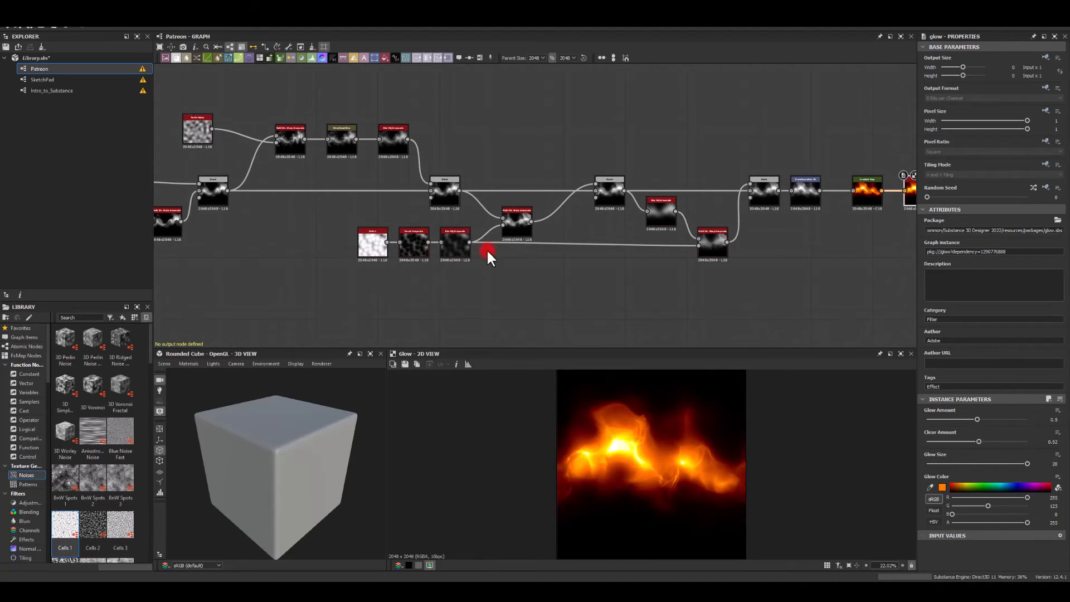
{"action": "middle_click_drag", "start_coordinate": [303, 241], "coordinate": [607, 225]}
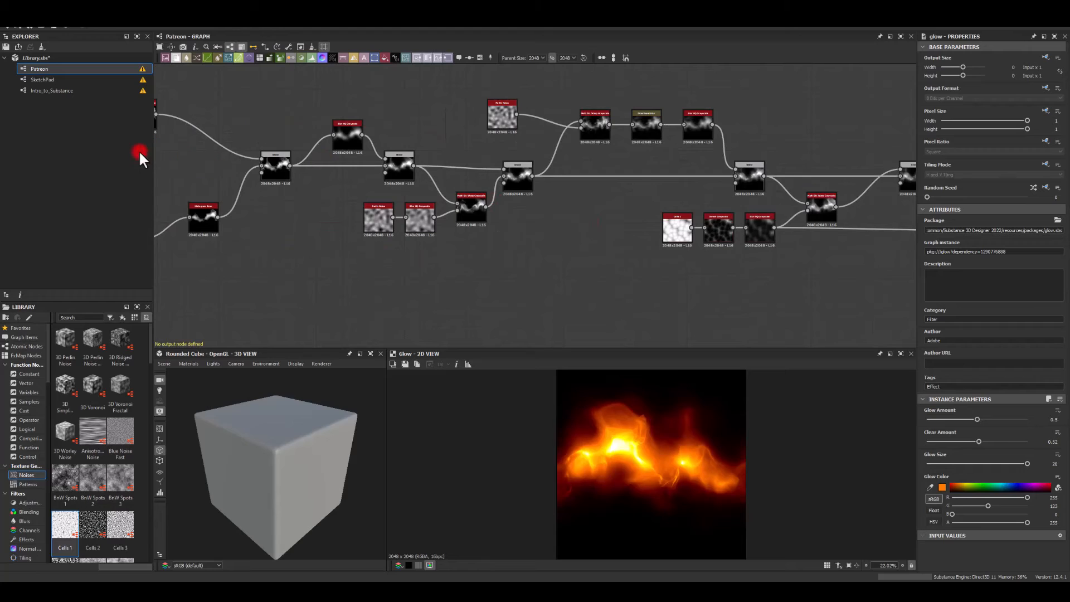